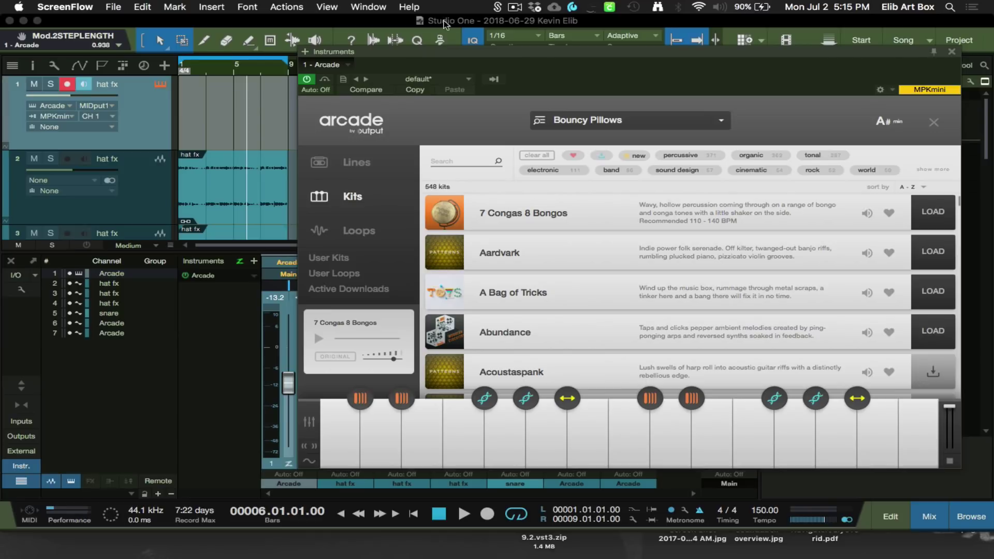
# Show the Lines library and check the Arcade instrument's CPU load in the Performance Monitor, closing the monitor when done.
pyautogui.click(364, 164)
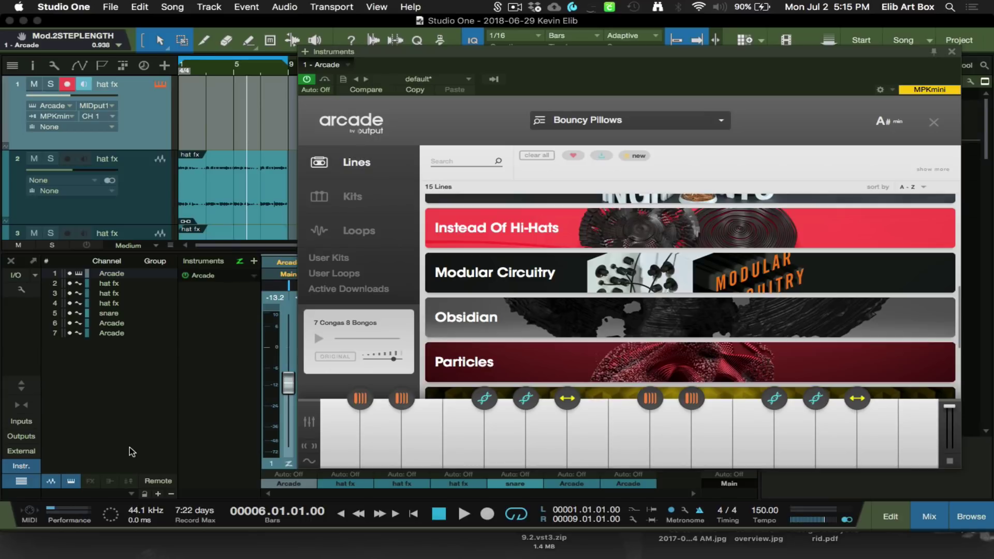
pyautogui.click(68, 515)
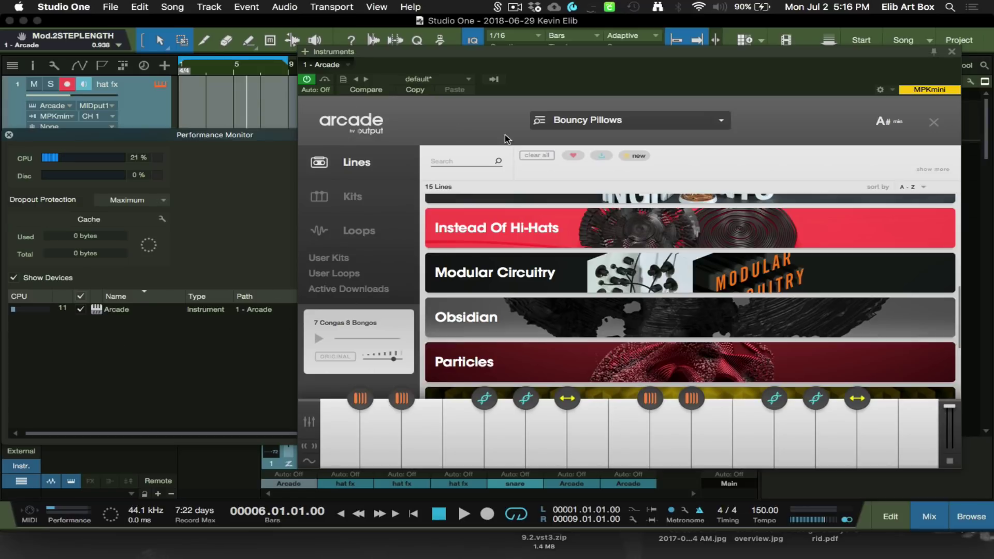
pyautogui.click(9, 136)
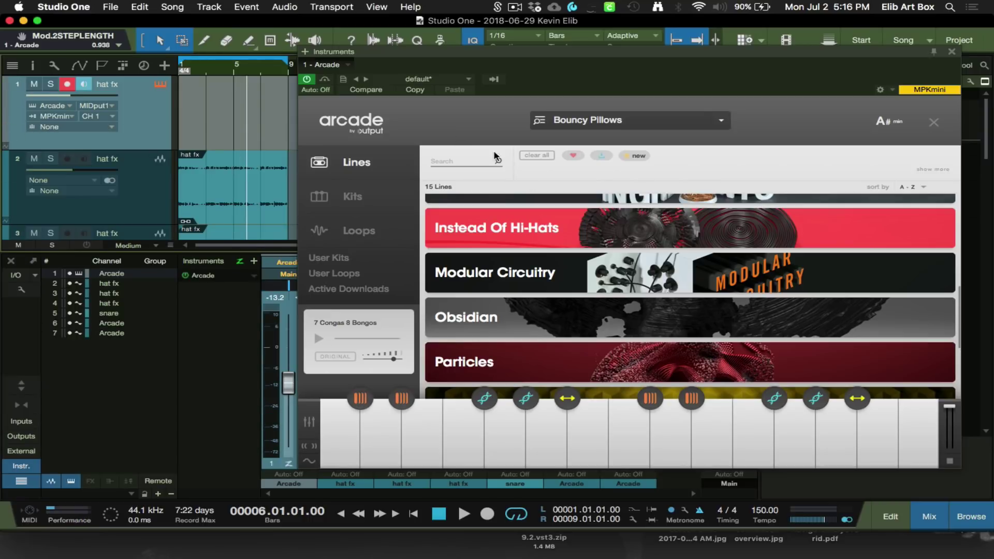
# Look through the whole list of Lines, from After Hours down to Toys.
pyautogui.scroll(5, 573, 235)
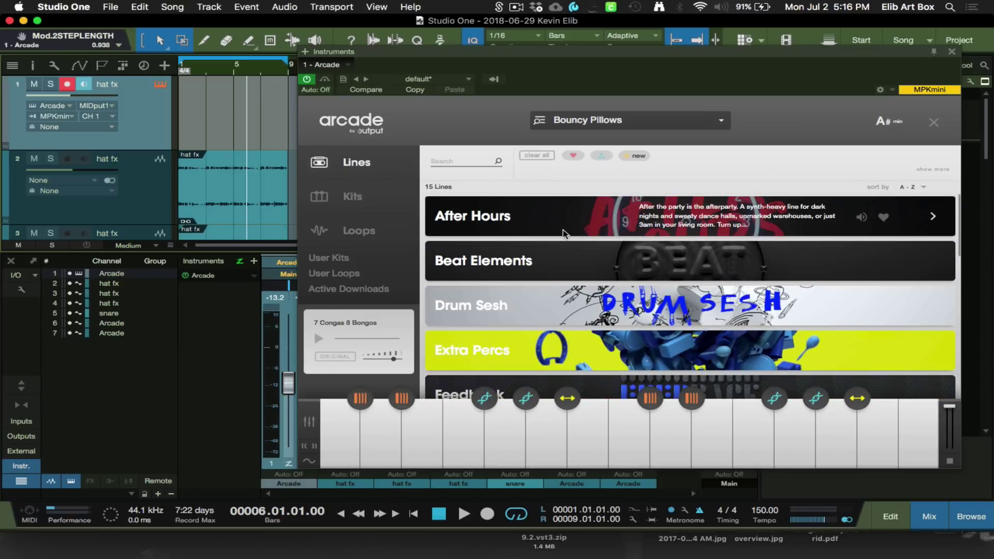
pyautogui.scroll(-2, 557, 282)
pyautogui.scroll(-10, 556, 282)
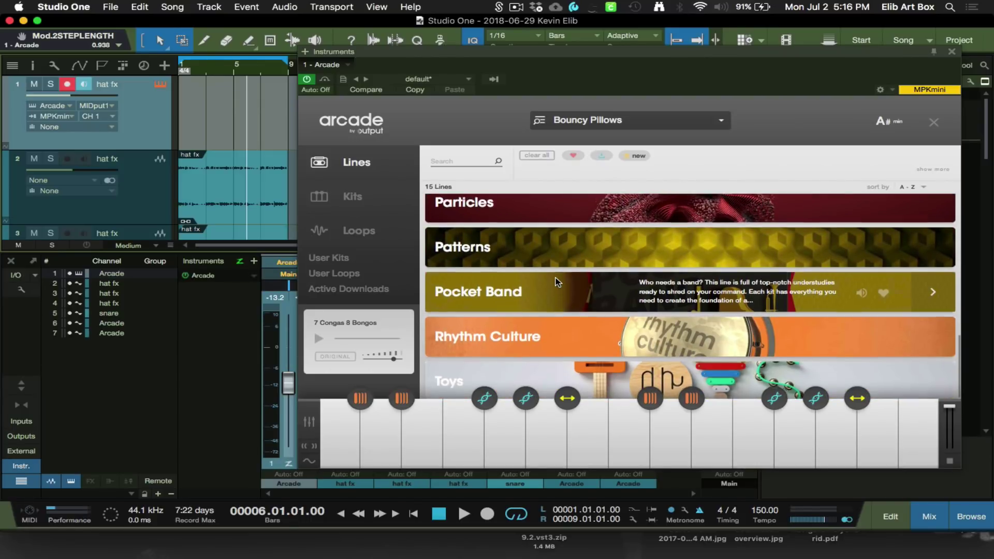
pyautogui.scroll(2, 556, 282)
pyautogui.scroll(10, 556, 282)
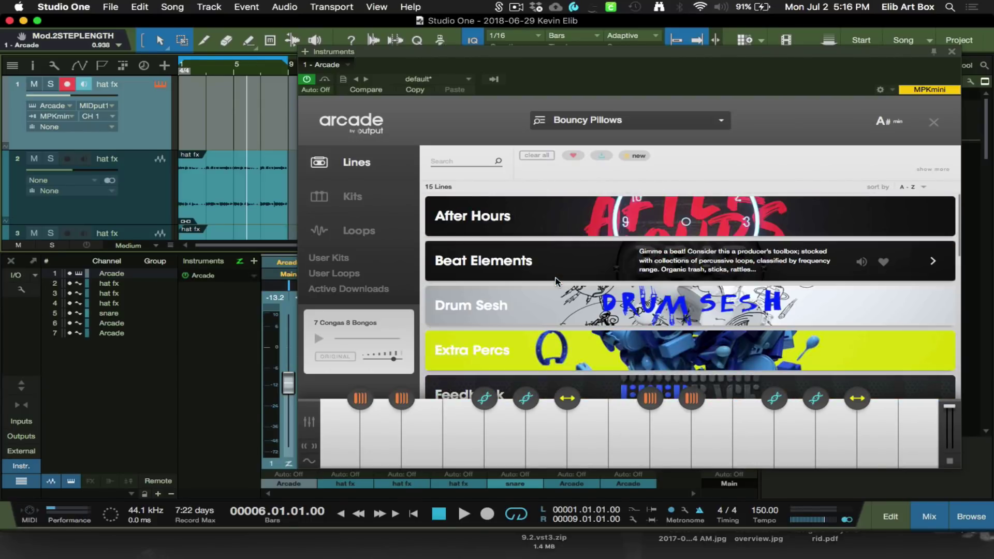
# Switch to the Kits library and look through the alphabetical list of available kits.
pyautogui.click(356, 200)
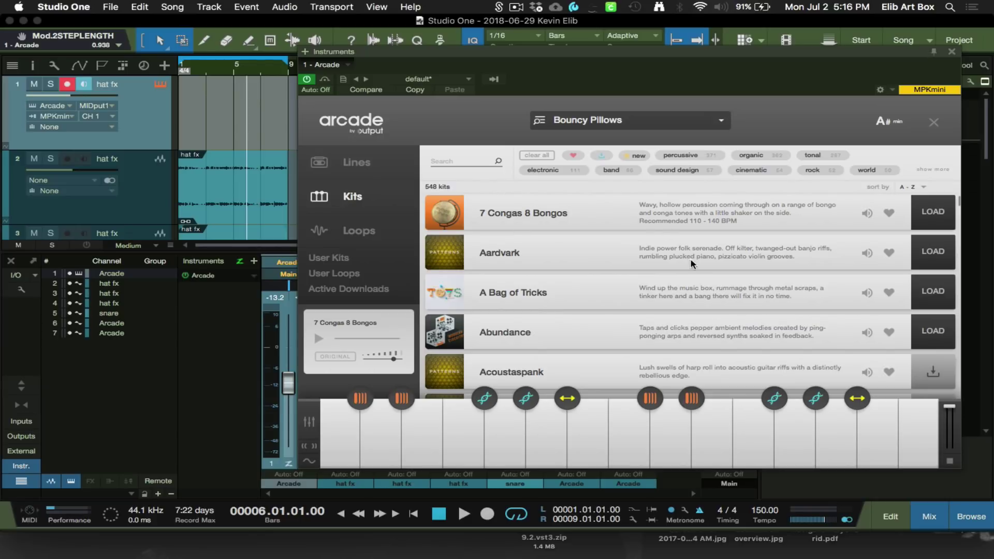
pyautogui.scroll(-10, 652, 222)
pyautogui.scroll(-10, 653, 222)
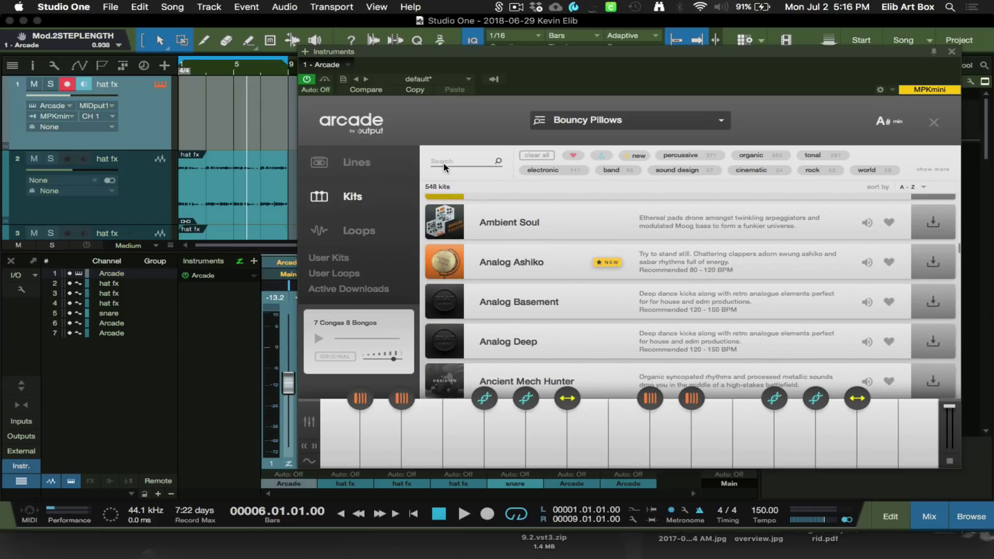
pyautogui.click(373, 165)
pyautogui.click(343, 198)
# Preview the Analog Ashiko, Analog Basement and Analog Deep kits.
pyautogui.click(867, 261)
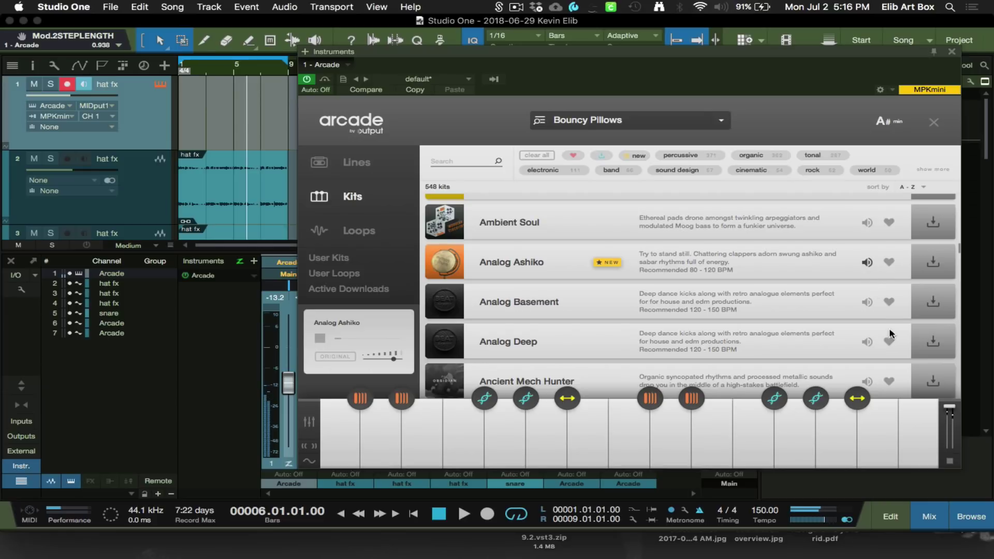
pyautogui.click(867, 301)
pyautogui.scroll(-1, 766, 290)
pyautogui.click(867, 299)
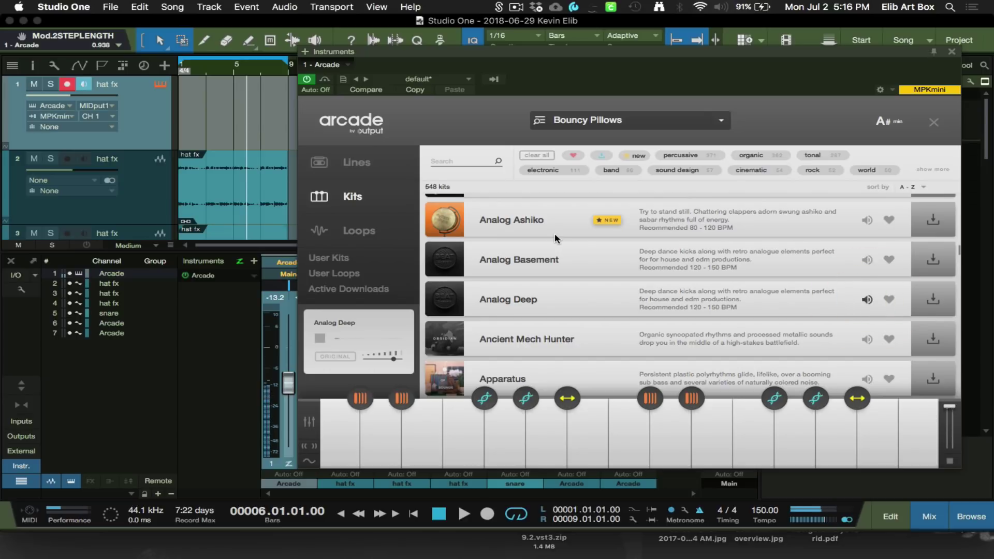
# Compare the Lines library briefly with Kits, and browse the kits down to the Big Hall entries.
pyautogui.click(356, 163)
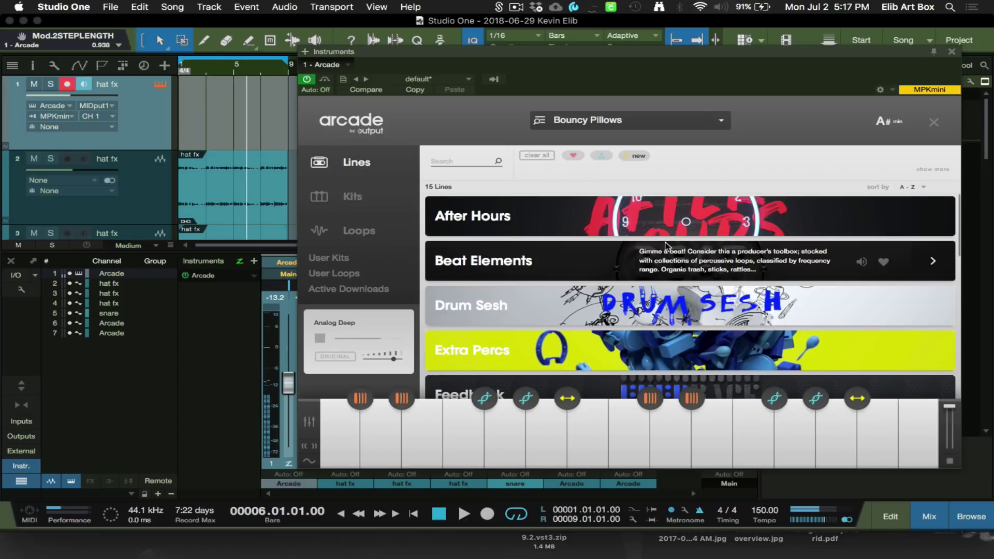
pyautogui.click(353, 196)
pyautogui.scroll(-8, 668, 331)
pyautogui.scroll(-10, 800, 283)
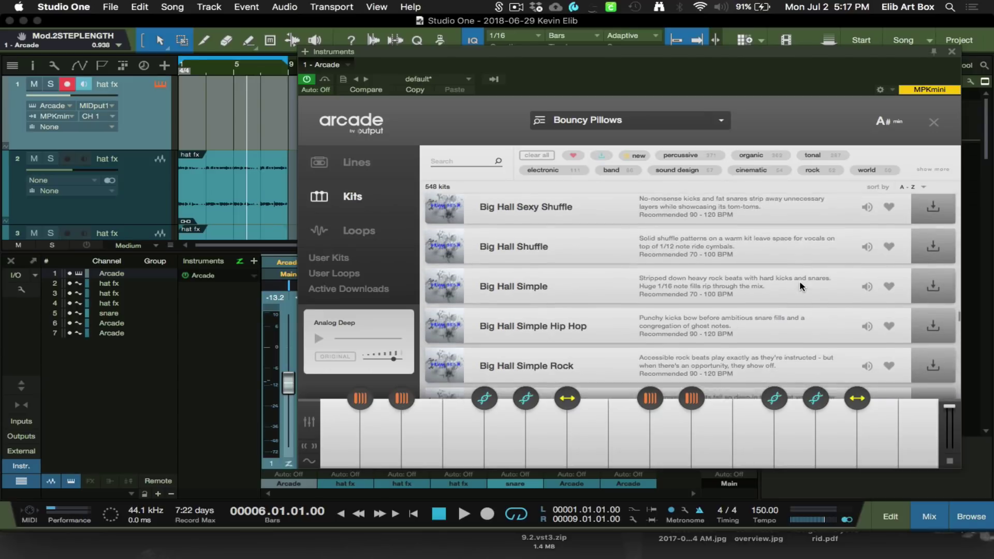
pyautogui.scroll(-1, 800, 283)
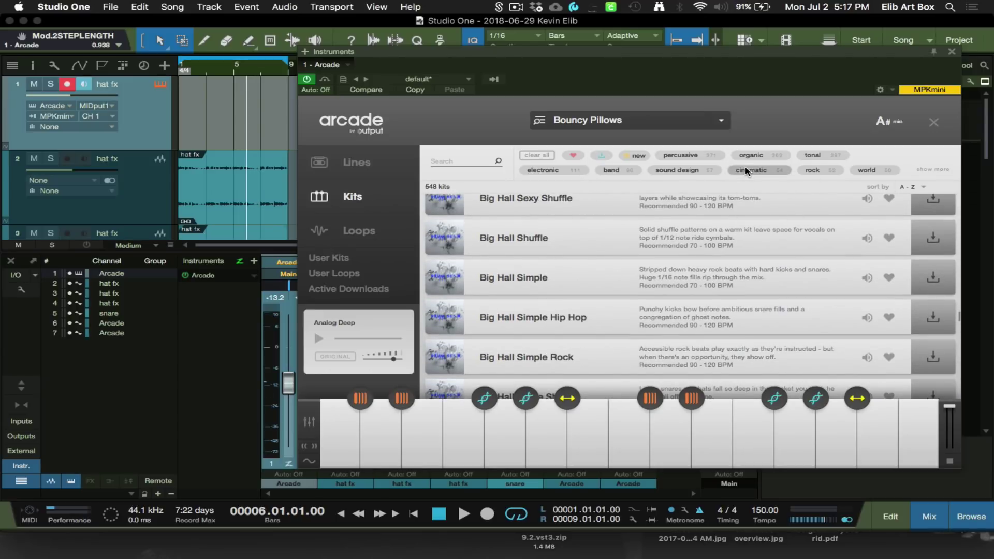
# Examine the session key options, including octave and major or minor choices.
pyautogui.click(466, 162)
pyautogui.click(895, 122)
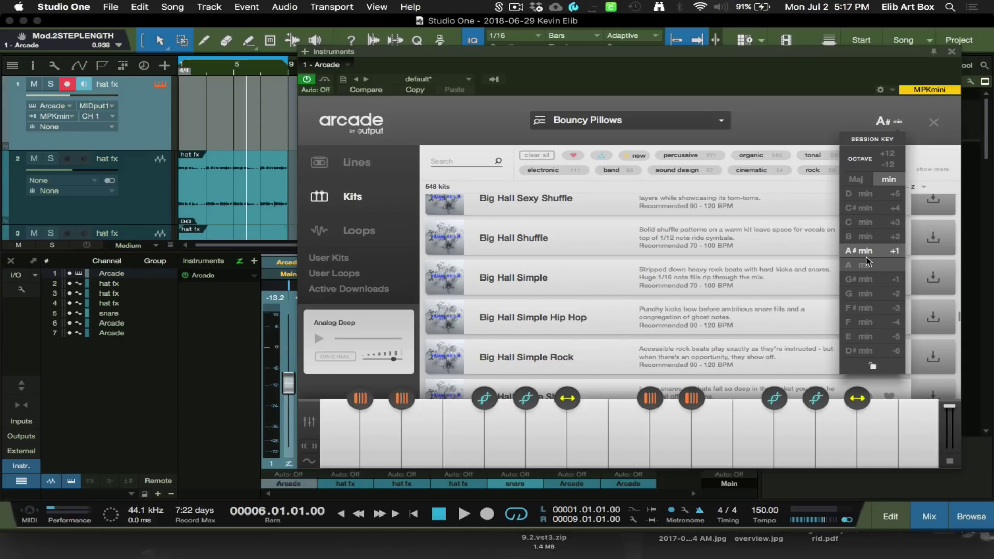
pyautogui.scroll(-2, 868, 230)
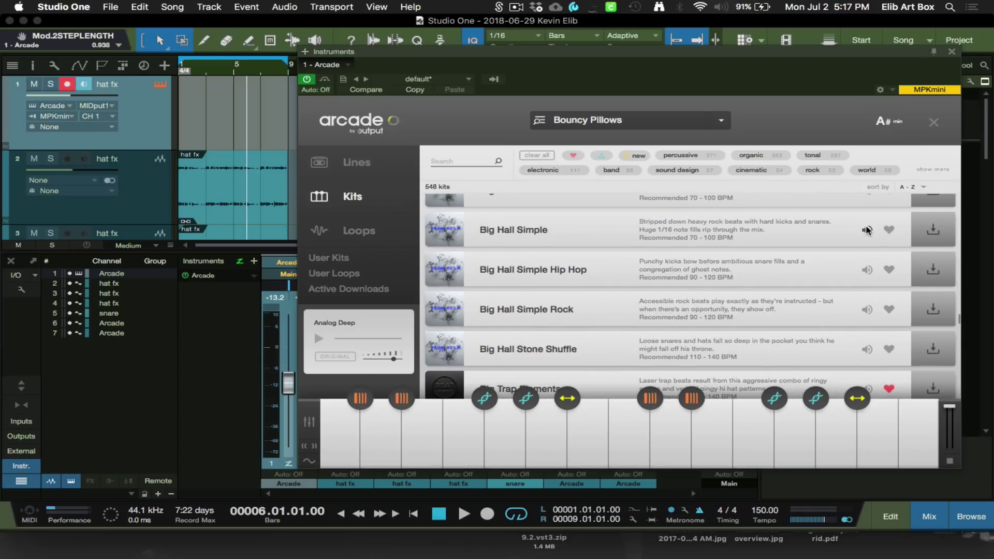
# Preview the Big Hall Simple kit and download it, stopping the preview at the end.
pyautogui.click(867, 231)
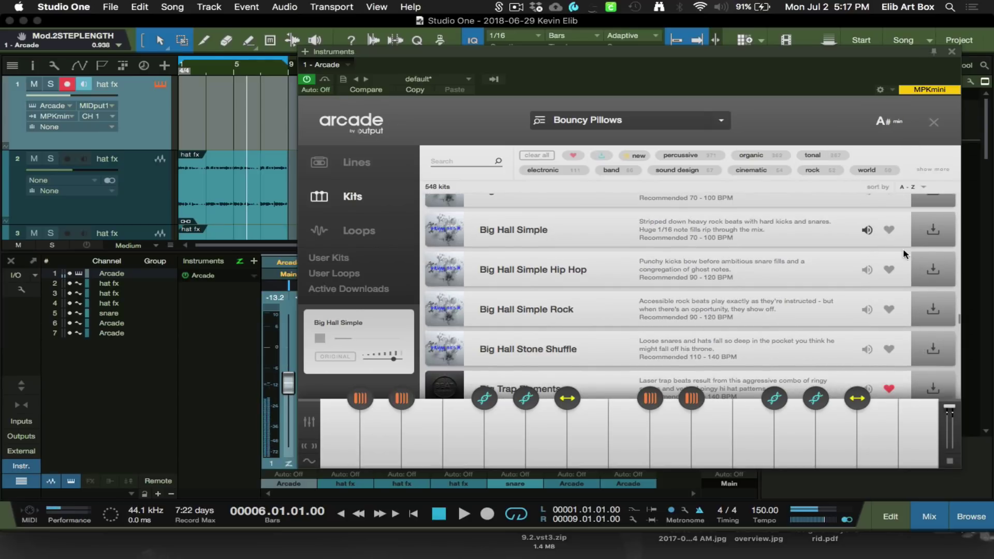
pyautogui.scroll(1, 836, 274)
pyautogui.click(930, 237)
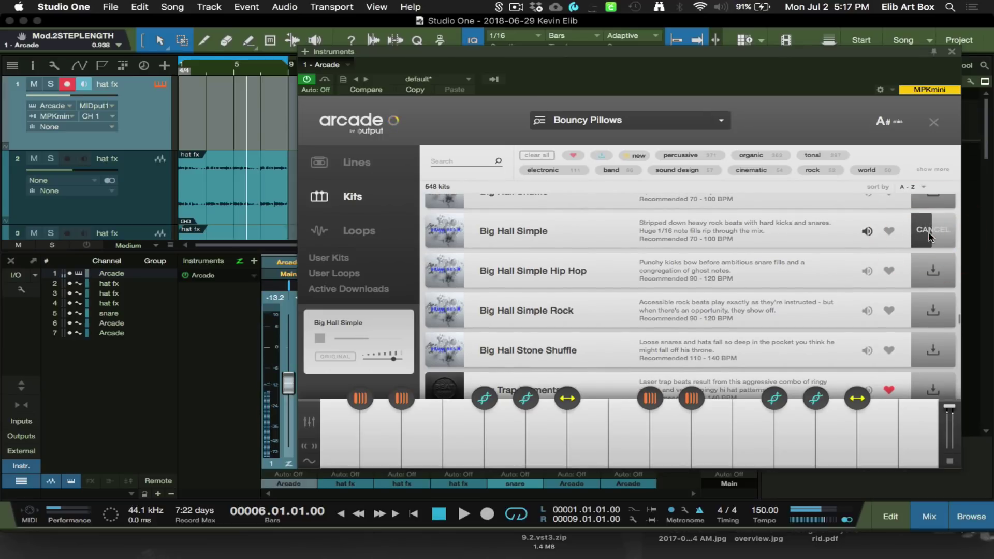
pyautogui.click(337, 355)
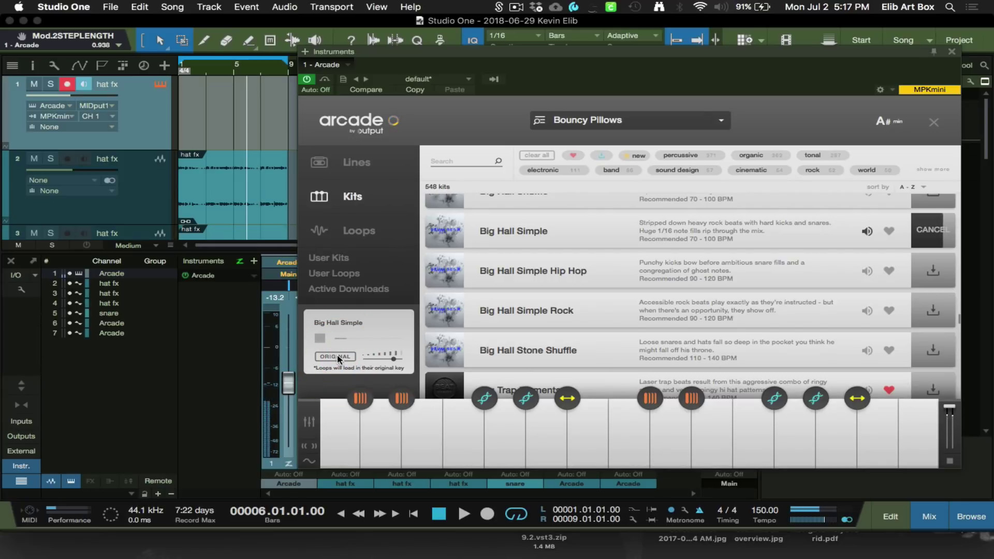
pyautogui.click(337, 356)
pyautogui.click(318, 339)
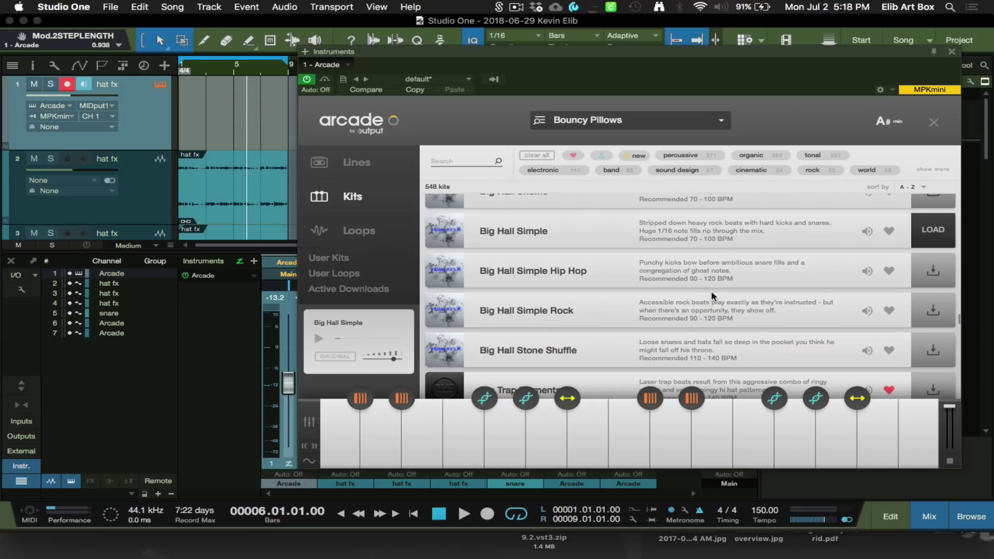
# Load the Big Hall Simple kit and open the loop on the first white key for editing.
pyautogui.click(931, 233)
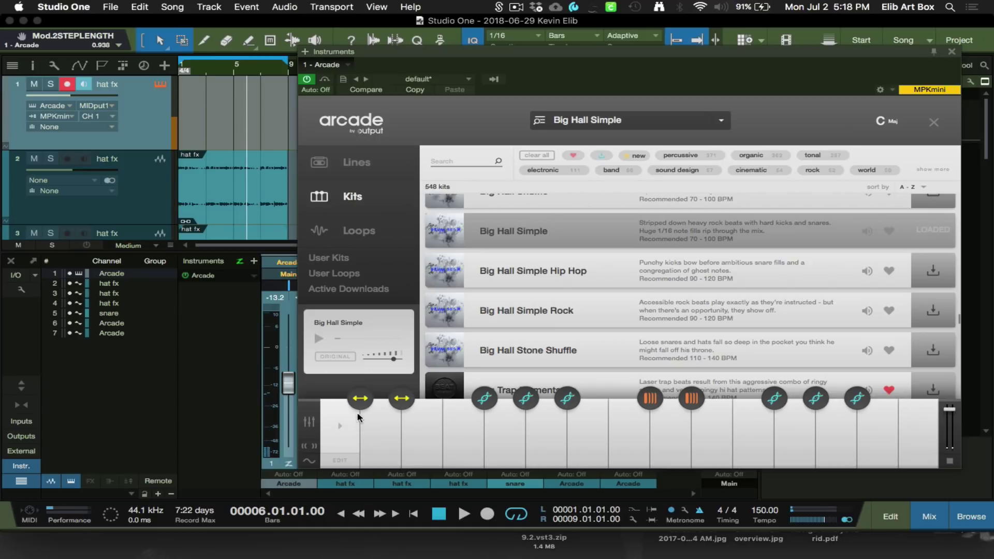
pyautogui.moveTo(360, 411)
pyautogui.moveTo(402, 414)
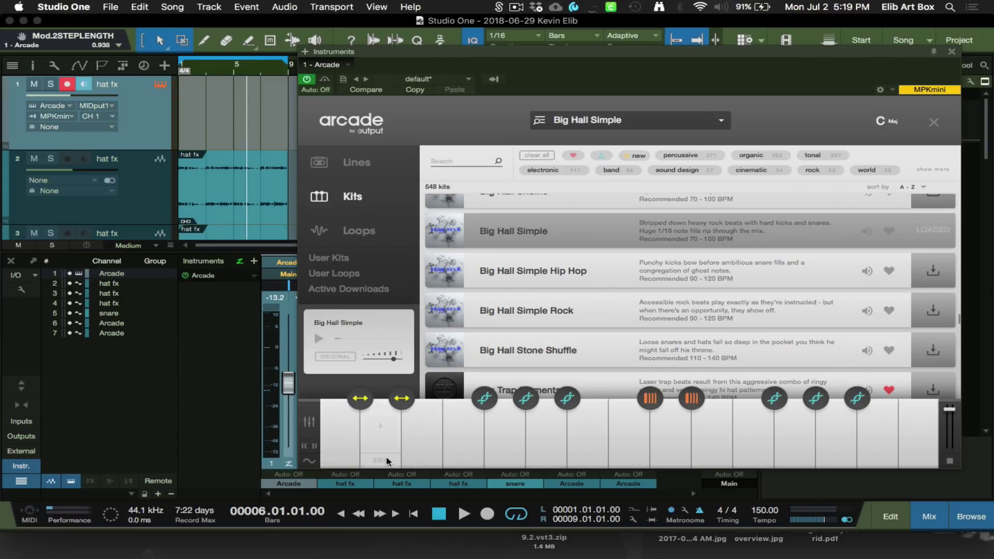
pyautogui.click(338, 462)
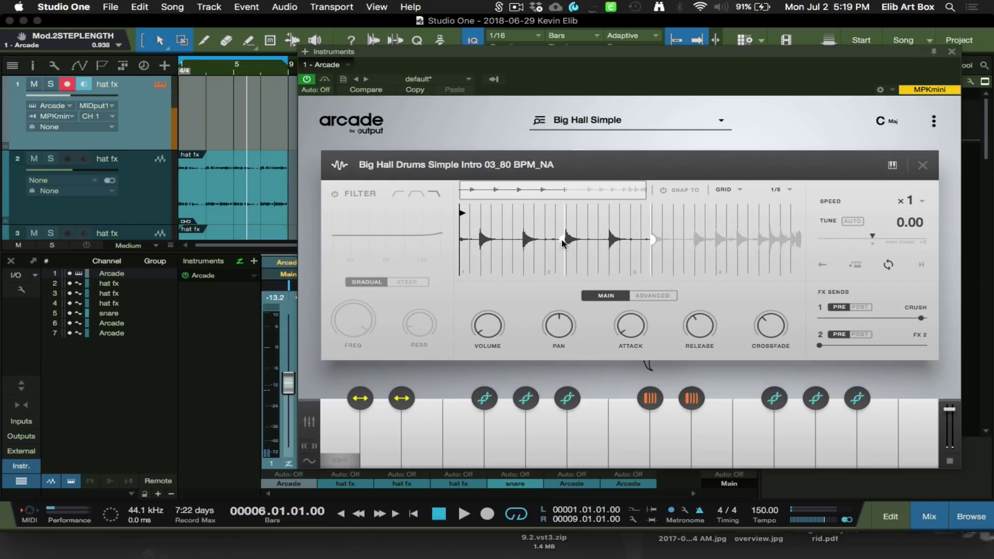
# Turn off looping for the drum sample and shorten its end point to about 0.192, just after the first hit.
pyautogui.click(887, 262)
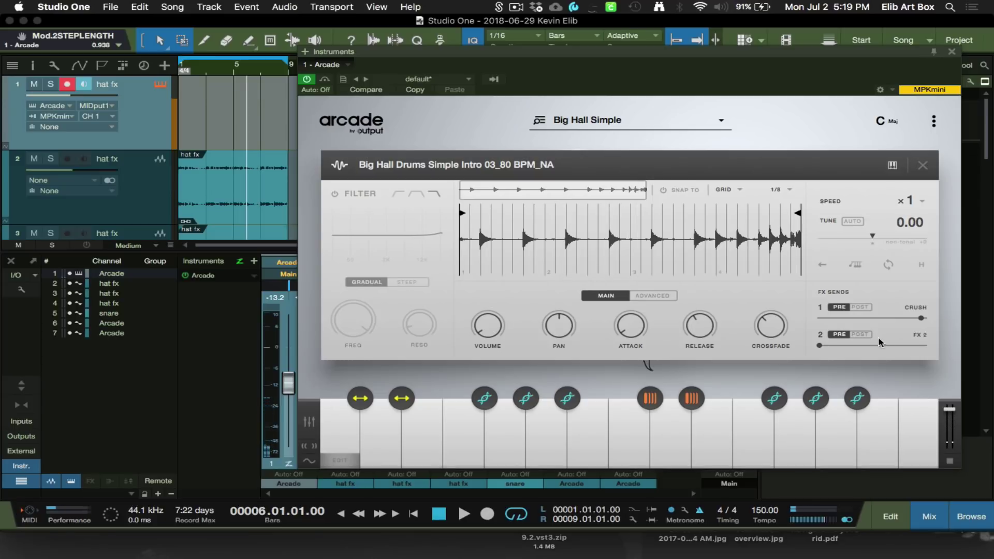
pyautogui.click(858, 267)
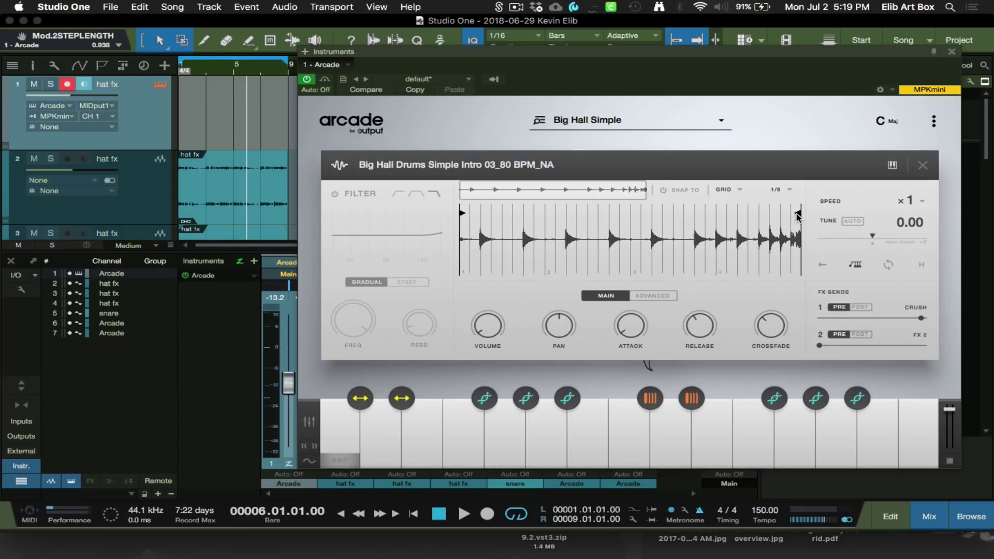
pyautogui.moveTo(798, 212); pyautogui.dragTo(520, 221)
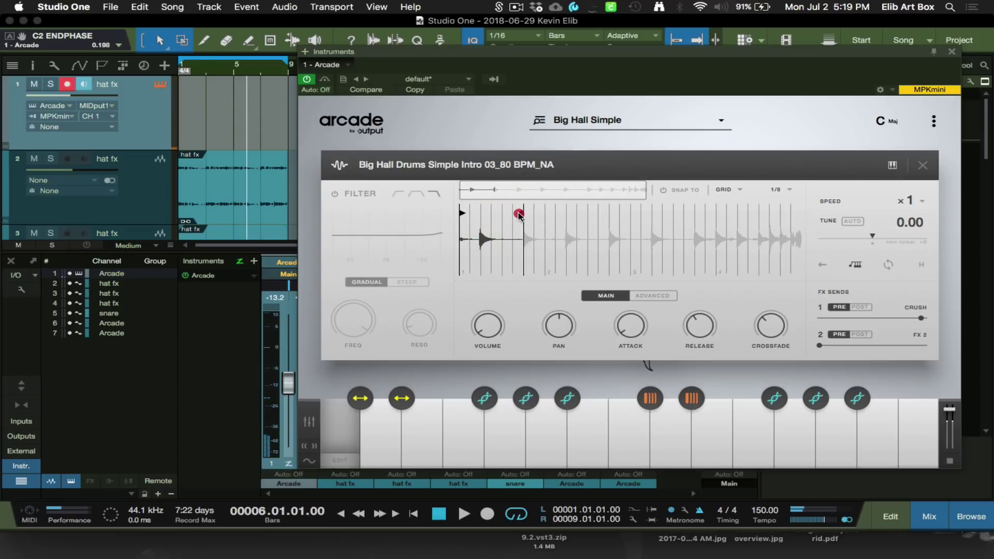
pyautogui.moveTo(520, 217); pyautogui.dragTo(523, 217)
# Turn looping on for the drum sample and set its loop start point to about 0.310.
pyautogui.click(857, 270)
pyautogui.click(890, 265)
pyautogui.click(857, 265)
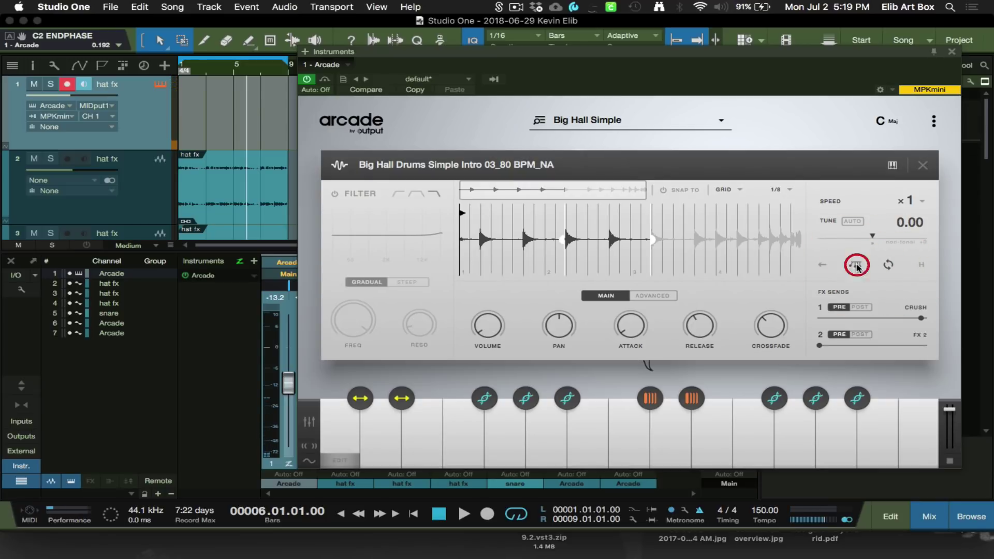
pyautogui.moveTo(561, 241)
pyautogui.mouseDown()
pyautogui.moveTo(544, 244)
pyautogui.moveTo(561, 248)
pyautogui.mouseUp()
pyautogui.click(563, 248)
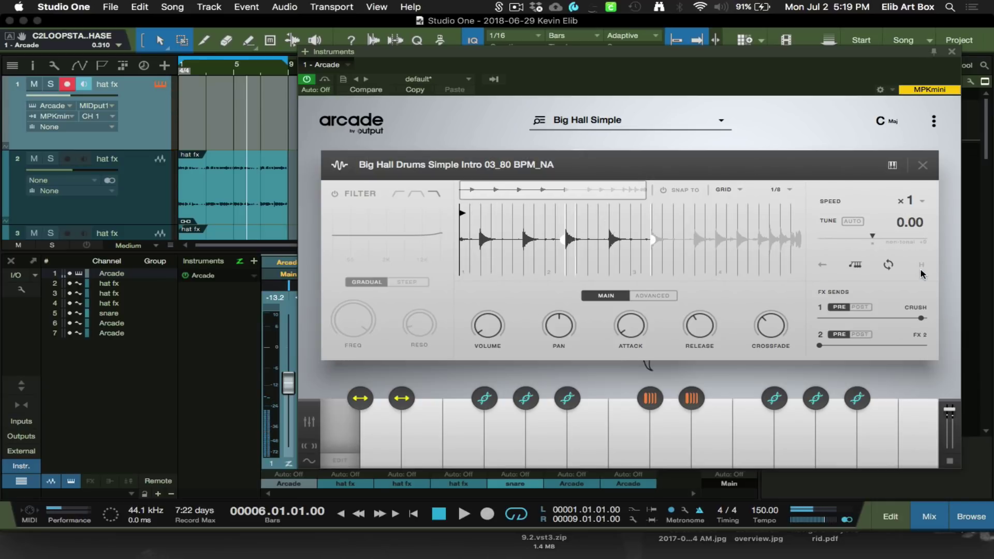
# Try reversed playback and the hold option on the drum sample, and return it to normal forward playback.
pyautogui.click(822, 265)
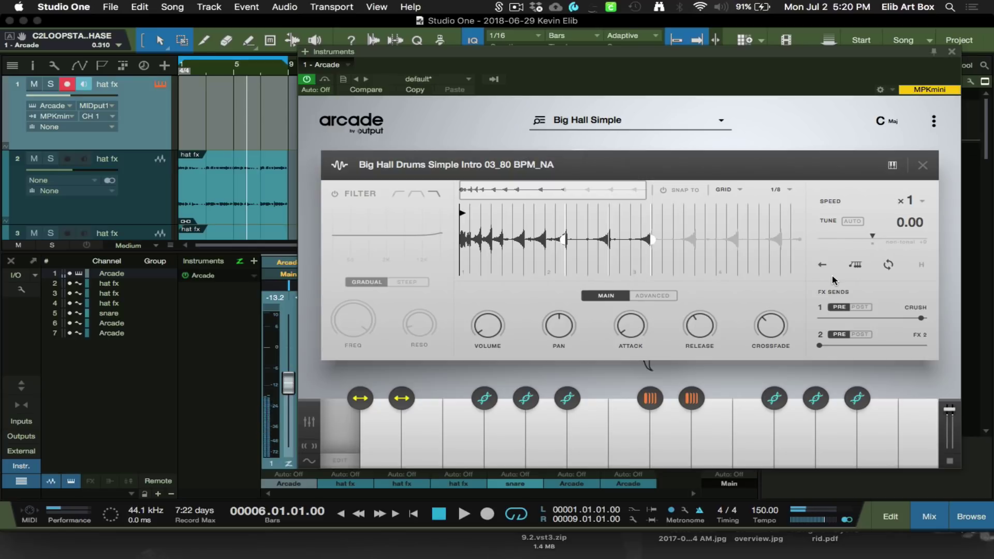
pyautogui.click(855, 265)
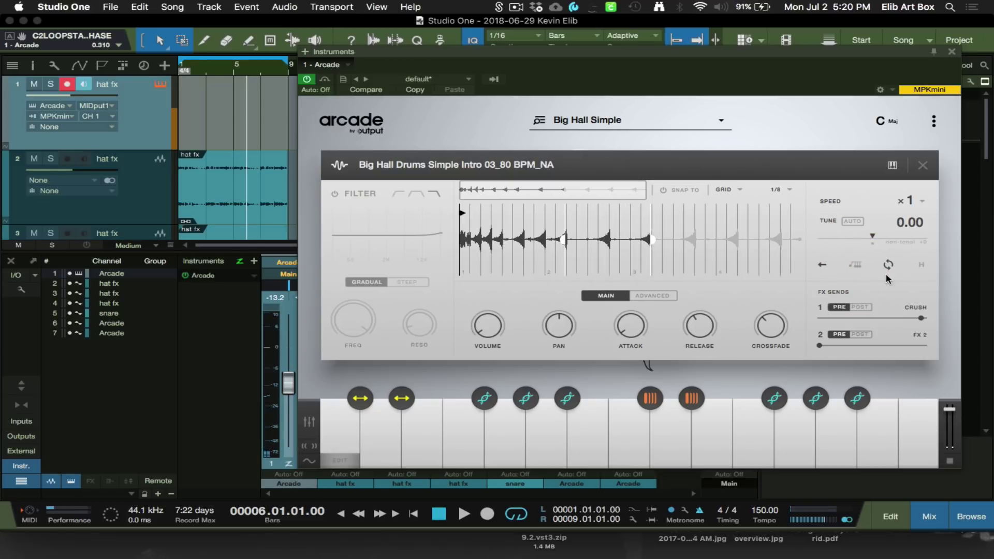
pyautogui.click(920, 265)
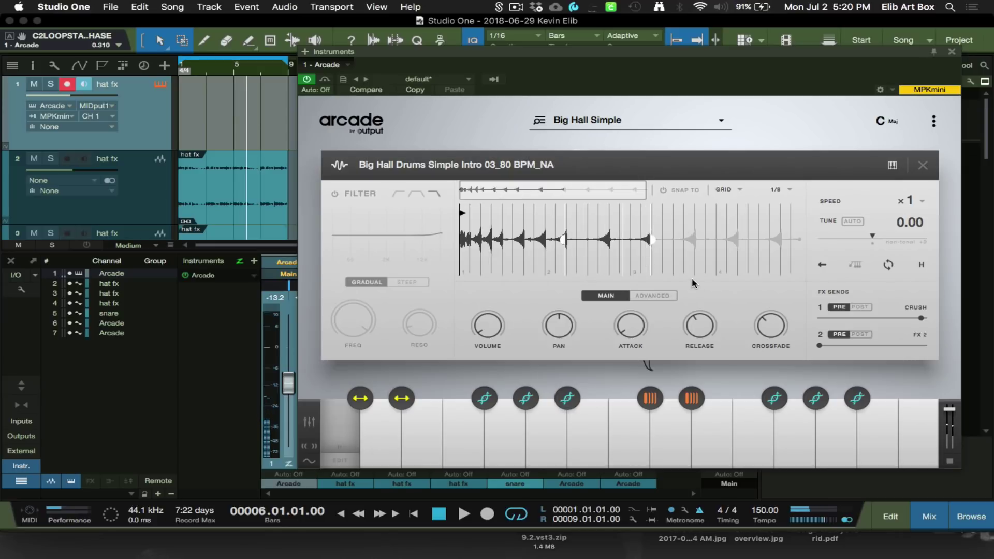
pyautogui.click(921, 265)
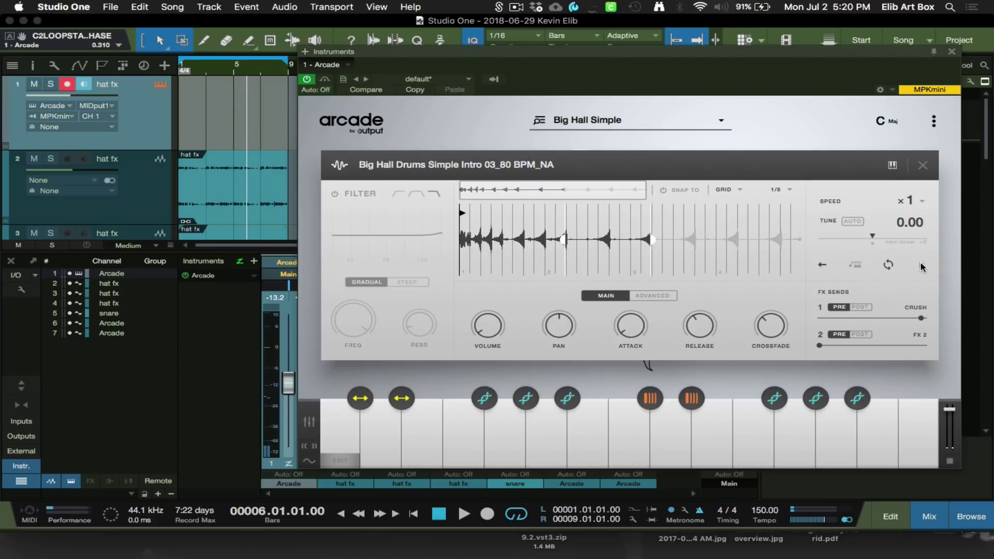
pyautogui.click(819, 261)
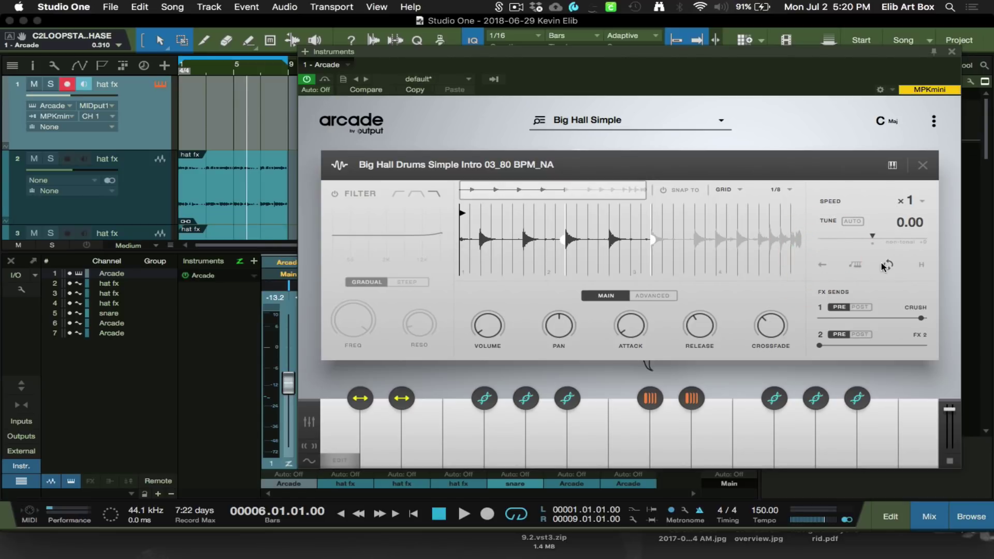
# Turn looping off for the drum sample and set its playback speed to 1/2.
pyautogui.click(887, 266)
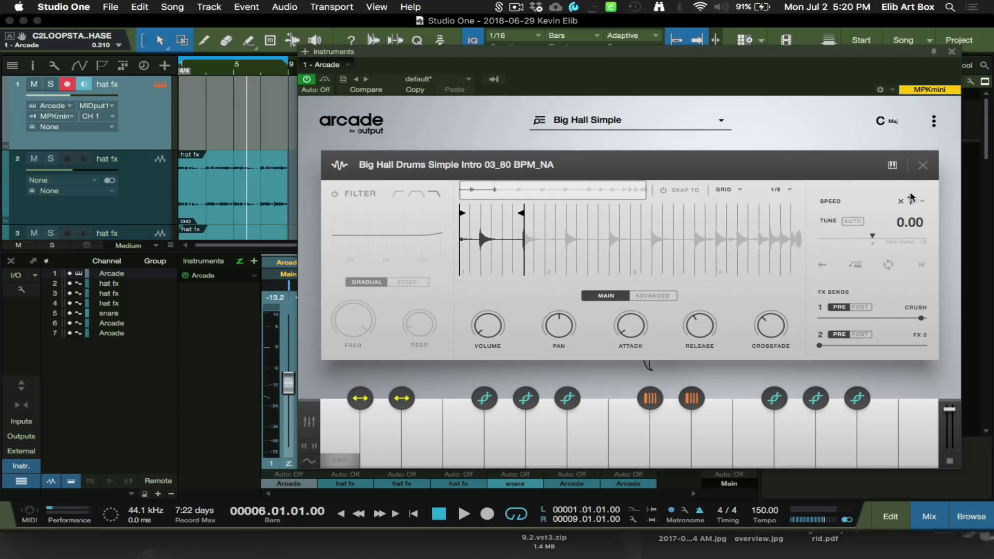
pyautogui.click(920, 203)
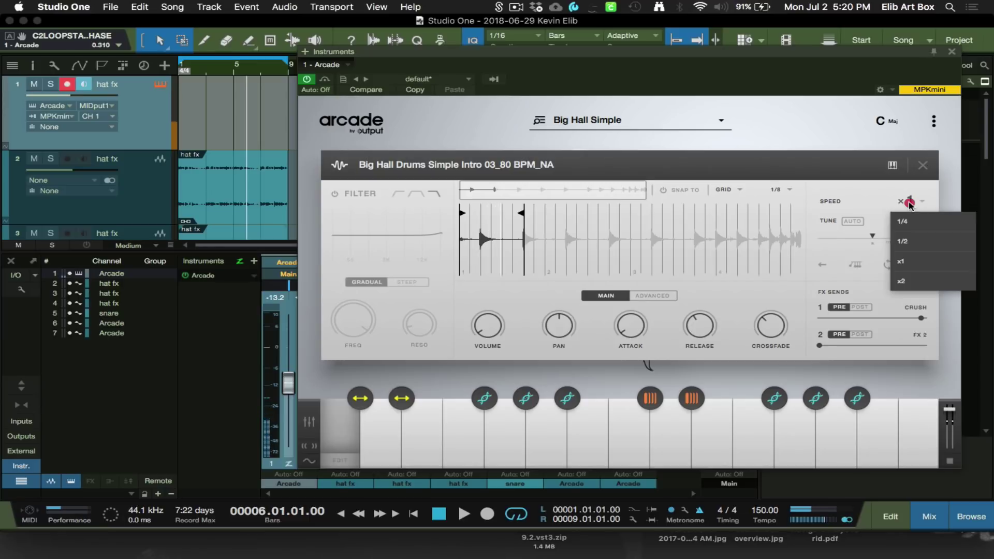
pyautogui.click(903, 241)
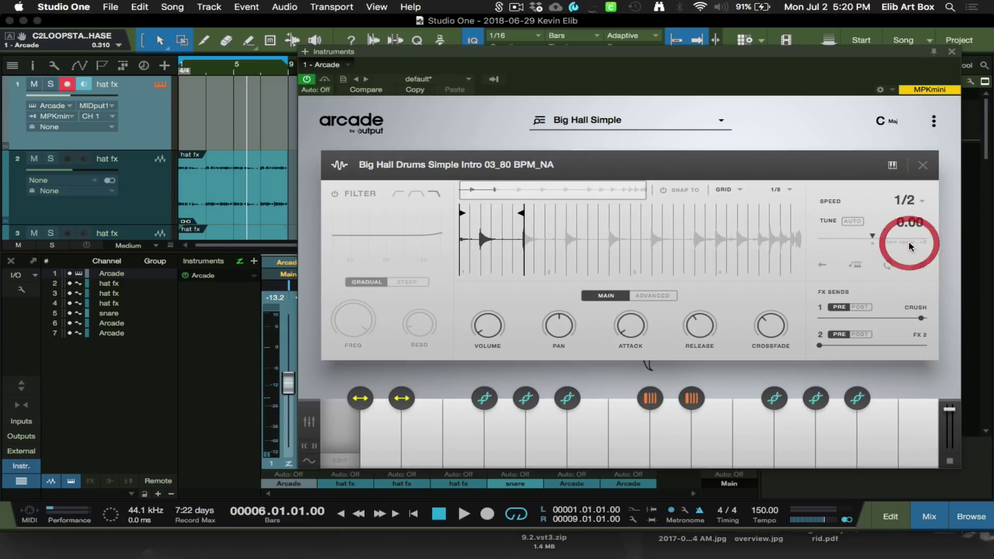
# Try 1/4 and x1 playback speeds on the drum sample, settle on x2, and turn looping on.
pyautogui.click(922, 204)
pyautogui.click(914, 226)
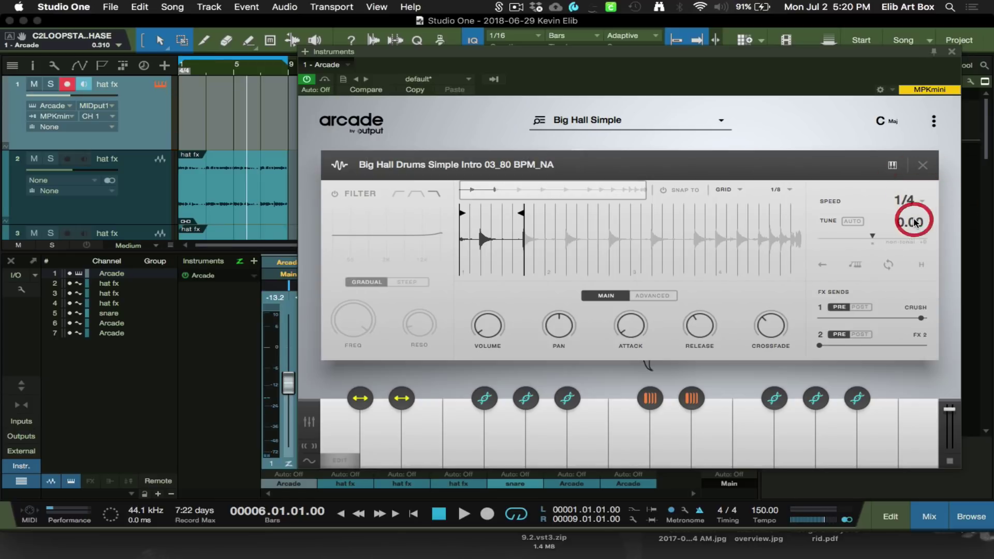
pyautogui.click(909, 205)
pyautogui.click(911, 264)
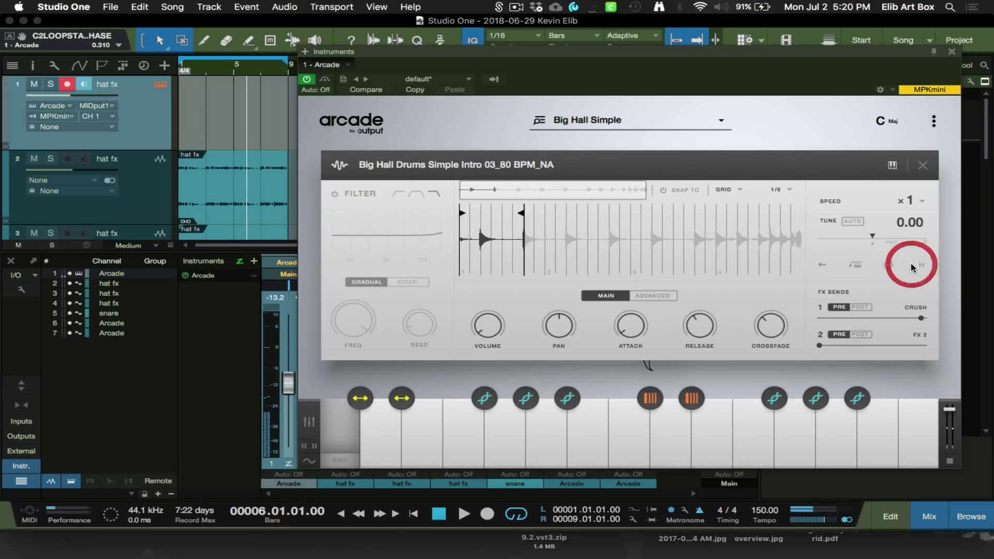
pyautogui.click(911, 201)
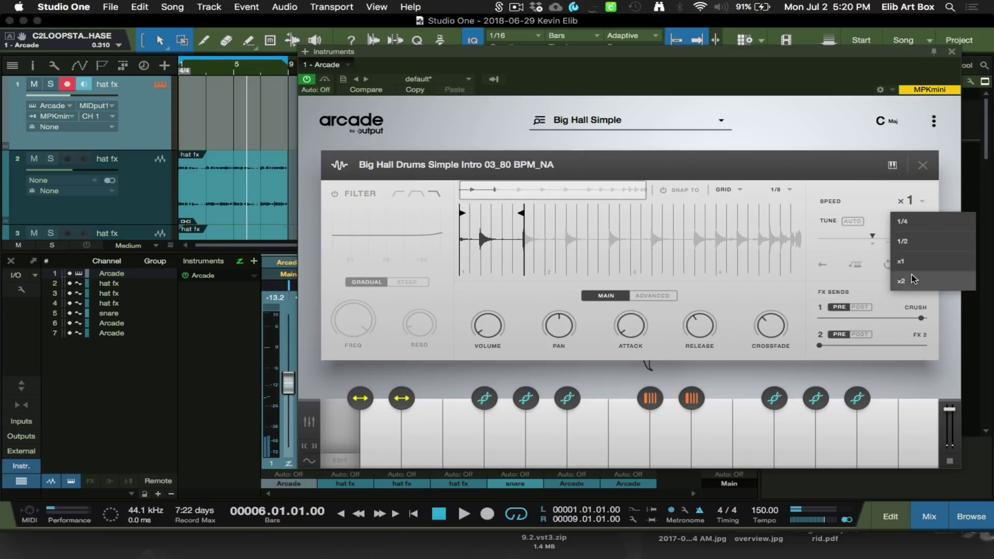
pyautogui.click(912, 278)
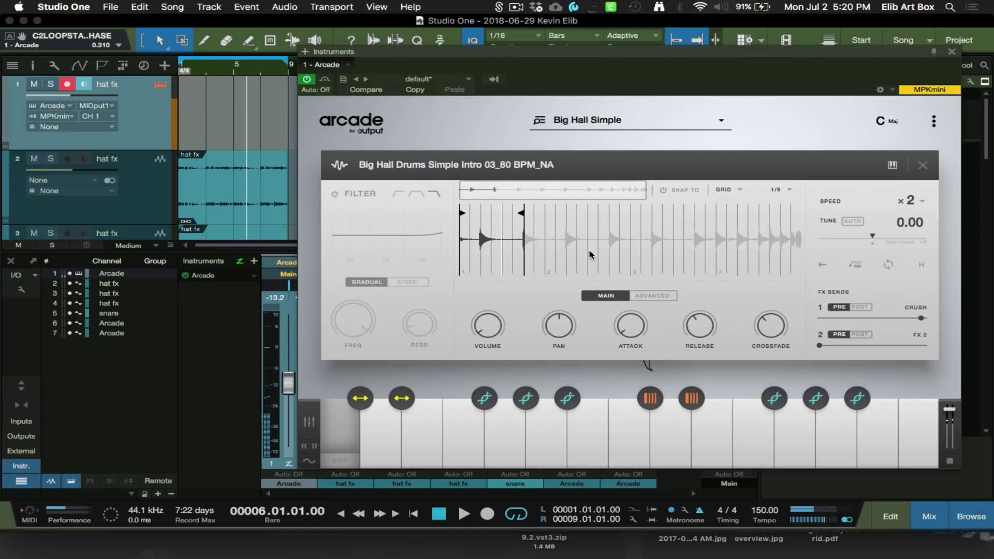
pyautogui.click(888, 265)
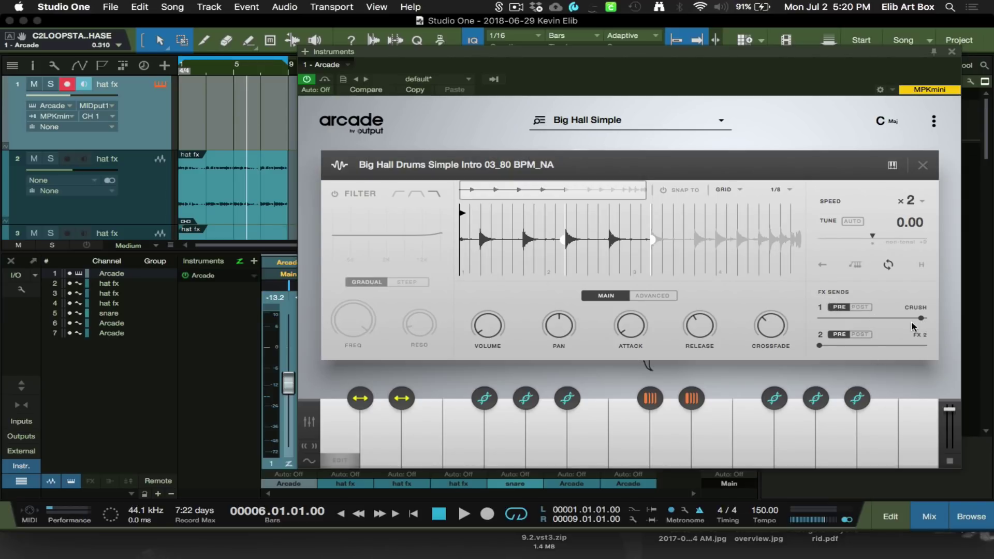
# Turn on the drum sample's filter, try the band-pass shape, and set a high-pass with its frequency at about 0.360.
pyautogui.click(335, 194)
pyautogui.click(413, 194)
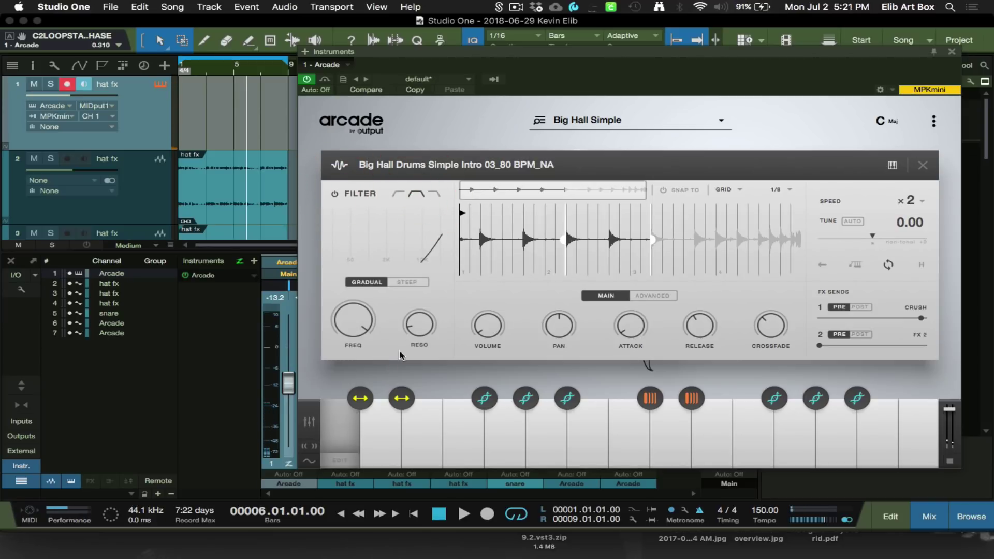
pyautogui.moveTo(344, 317)
pyautogui.moveTo(340, 320); pyautogui.dragTo(352, 382)
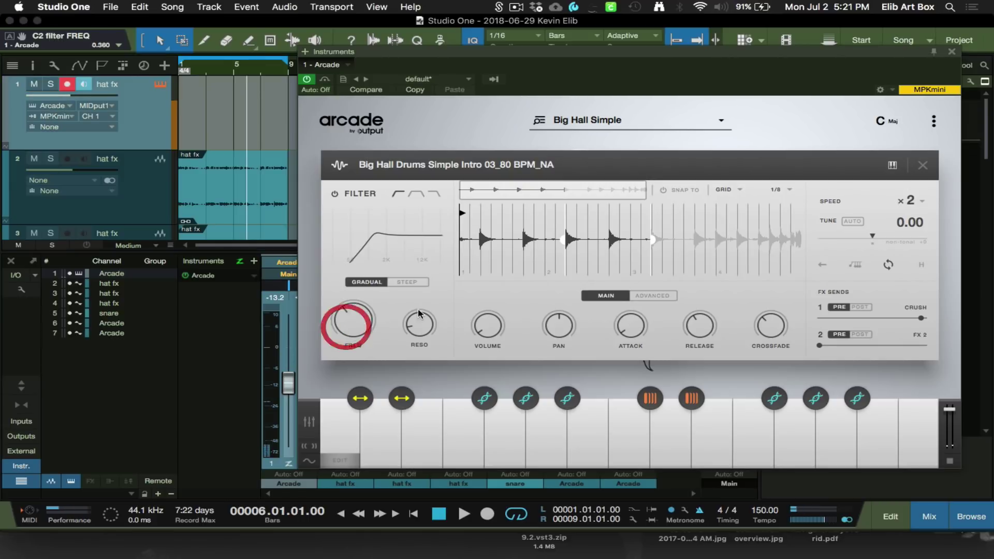
# Give the high-pass filter a steep slope, a frequency of about 0.483 and a resonance of about 0.096.
pyautogui.click(411, 282)
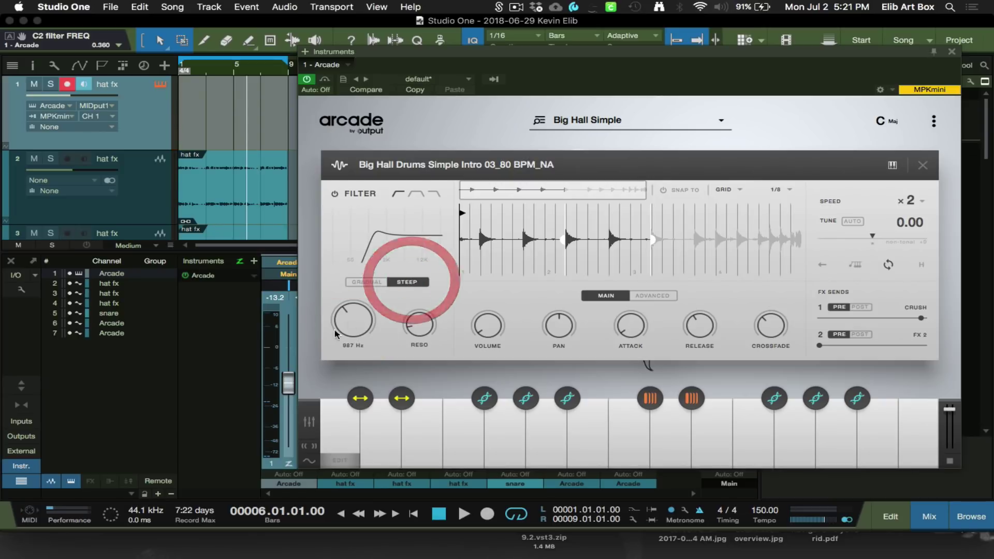
pyautogui.click(420, 328)
pyautogui.moveTo(420, 327); pyautogui.dragTo(421, 241)
pyautogui.moveTo(358, 317)
pyautogui.mouseDown()
pyautogui.moveTo(350, 287)
pyautogui.moveTo(354, 299)
pyautogui.mouseUp()
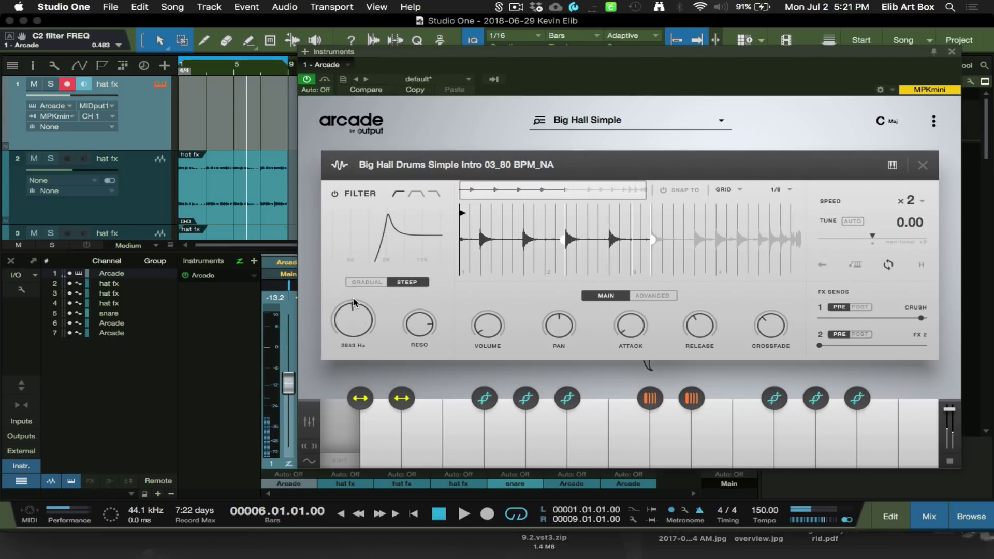
pyautogui.moveTo(422, 329); pyautogui.dragTo(427, 420)
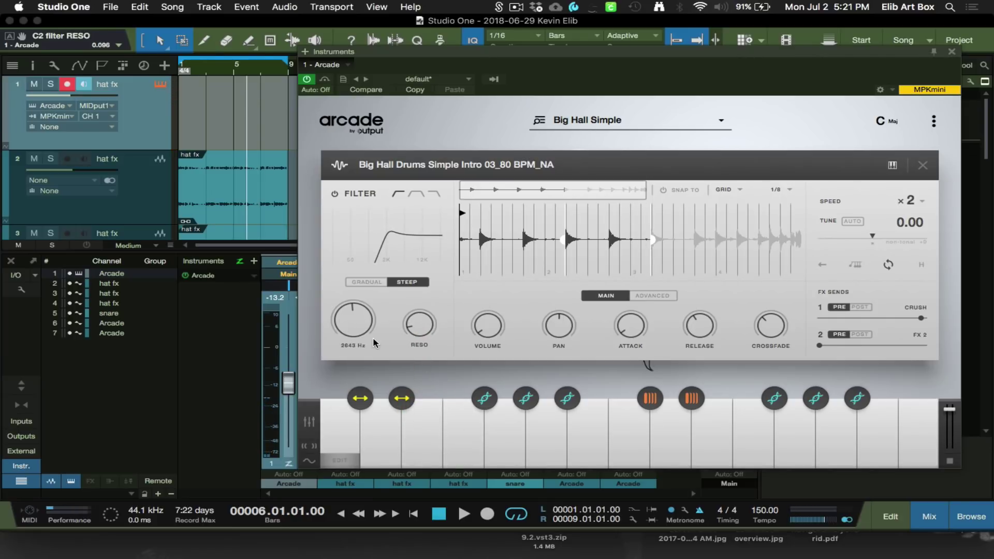
# Leave the sample editor and adjust the kit's macros: Phase and Squash high, Crush about halfway, and Filter Delay at 0.
pyautogui.click(600, 119)
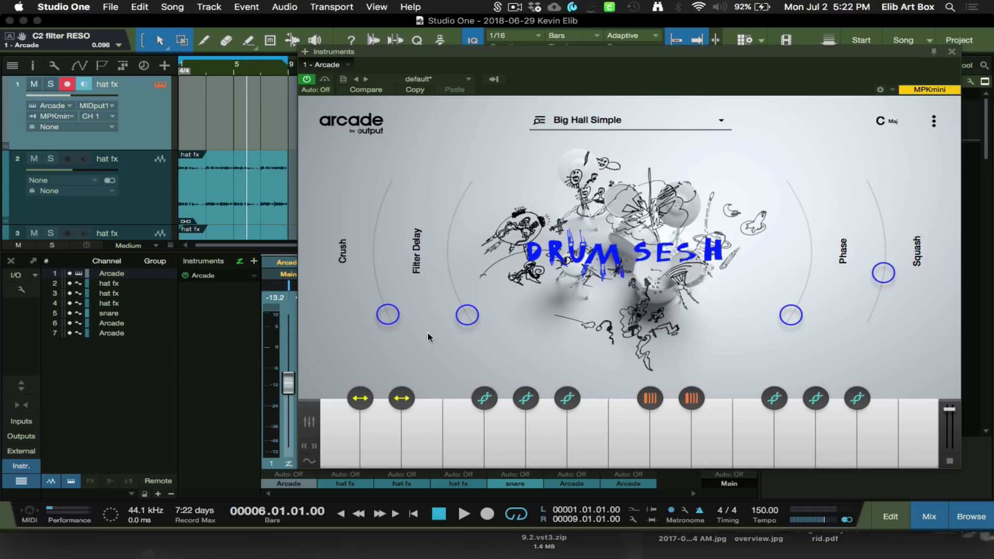
pyautogui.moveTo(392, 317); pyautogui.dragTo(394, 195)
pyautogui.moveTo(467, 315); pyautogui.dragTo(453, 212)
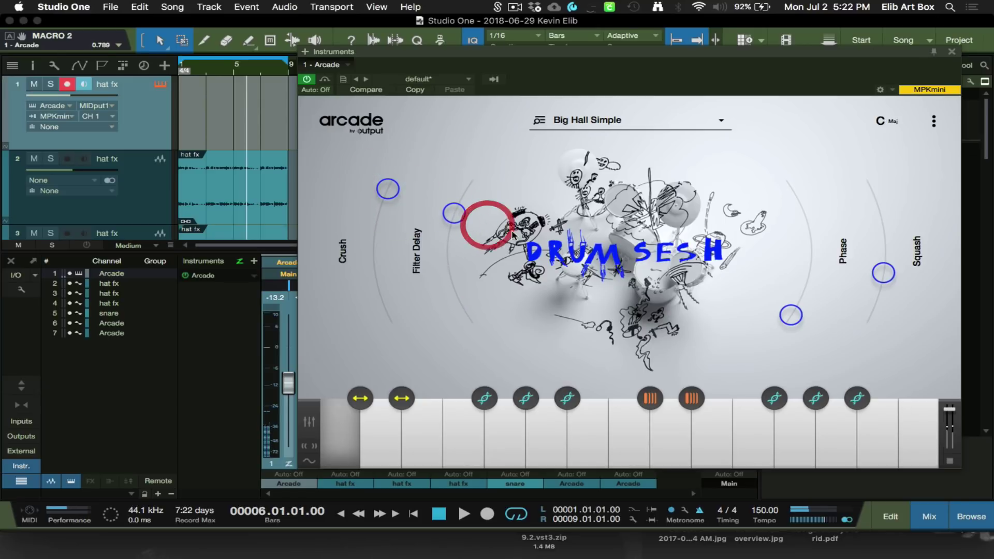
pyautogui.moveTo(797, 312); pyautogui.dragTo(801, 205)
pyautogui.moveTo(885, 271); pyautogui.dragTo(875, 204)
pyautogui.moveTo(384, 201); pyautogui.dragTo(375, 247)
pyautogui.moveTo(452, 220); pyautogui.dragTo(485, 334)
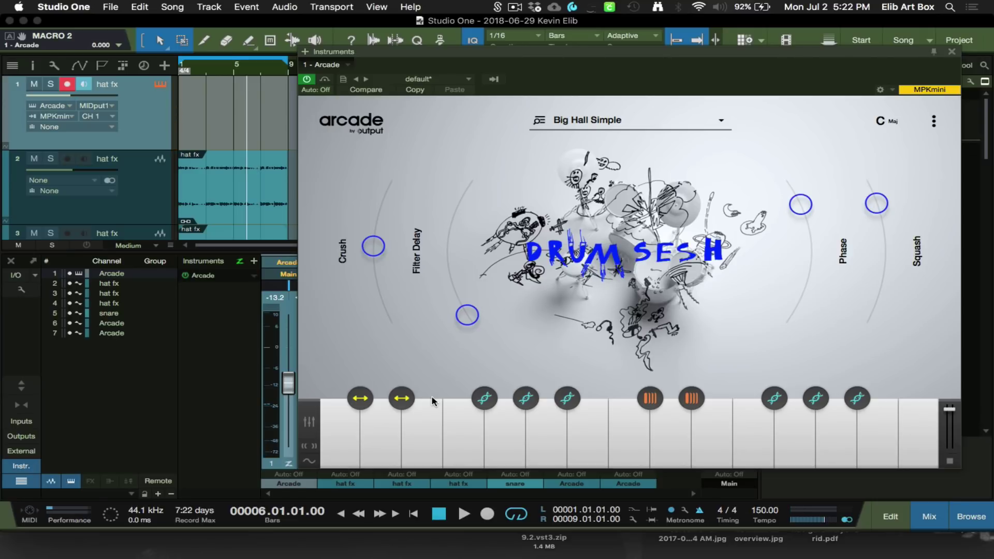
# In the macro overview, raise the Crush macro and set Filter Delay to about 0.754.
pyautogui.click(313, 448)
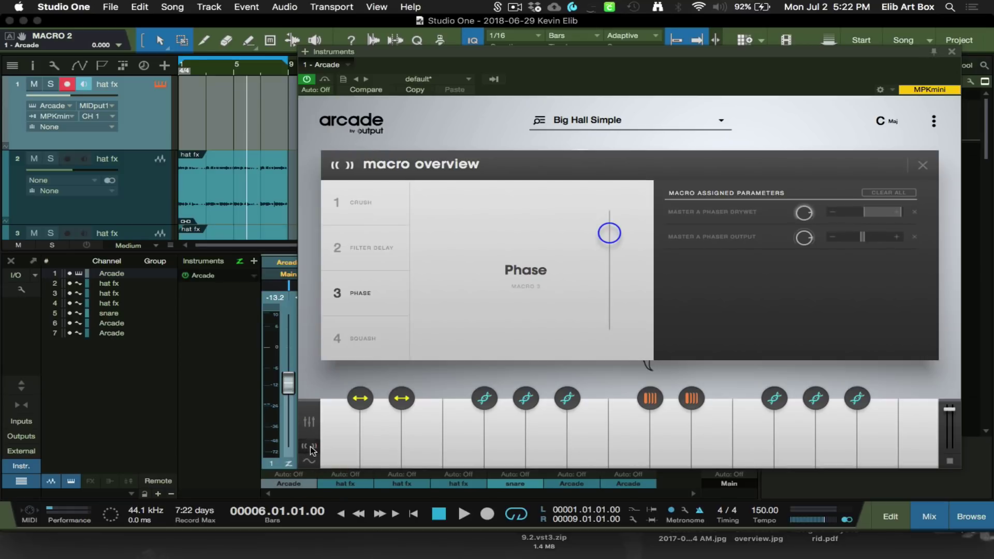
pyautogui.click(373, 202)
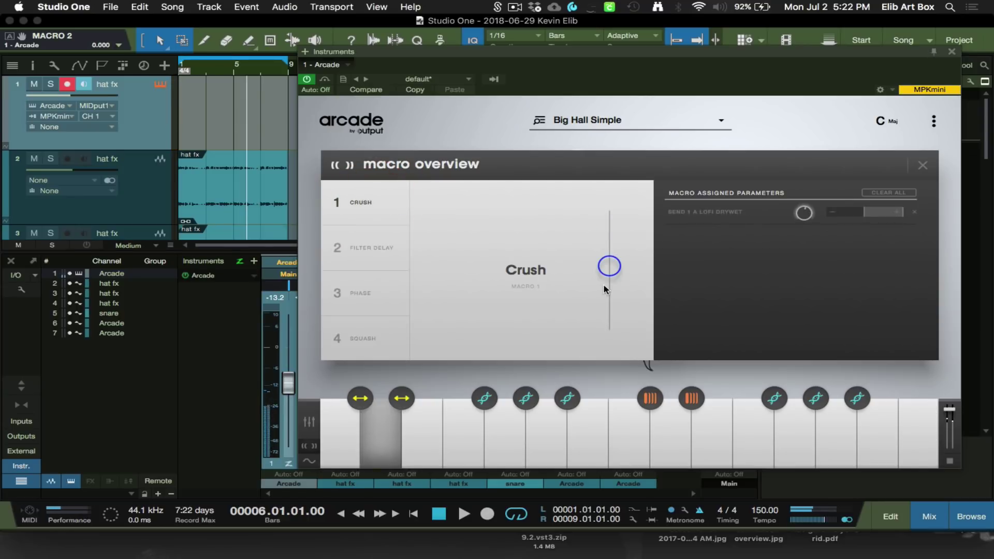
pyautogui.moveTo(611, 270); pyautogui.dragTo(607, 246)
pyautogui.click(375, 248)
pyautogui.moveTo(609, 322); pyautogui.dragTo(601, 243)
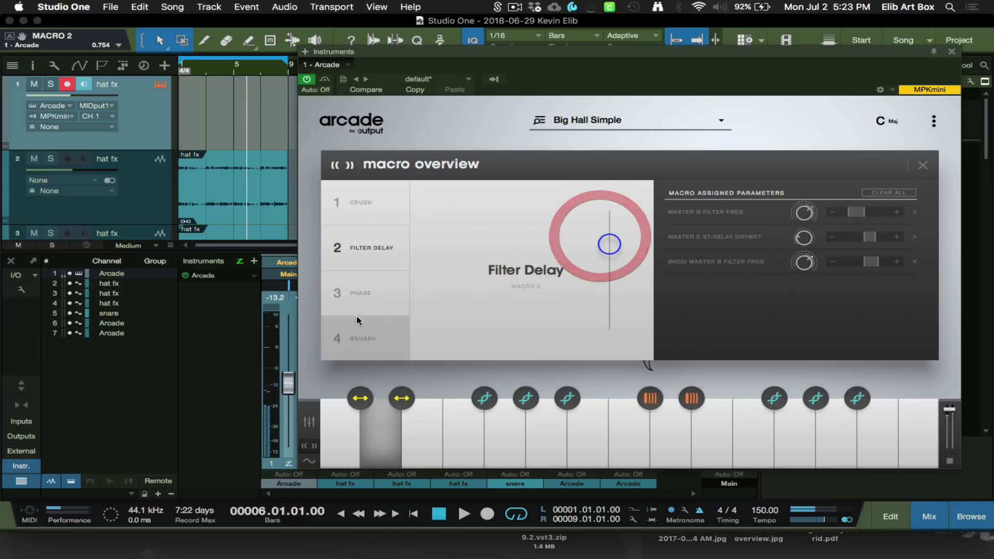
# Set the Phase macro to about 0.699, view the Squash macro's assignments, and close the macro overview.
pyautogui.click(365, 293)
pyautogui.moveTo(612, 239); pyautogui.dragTo(611, 247)
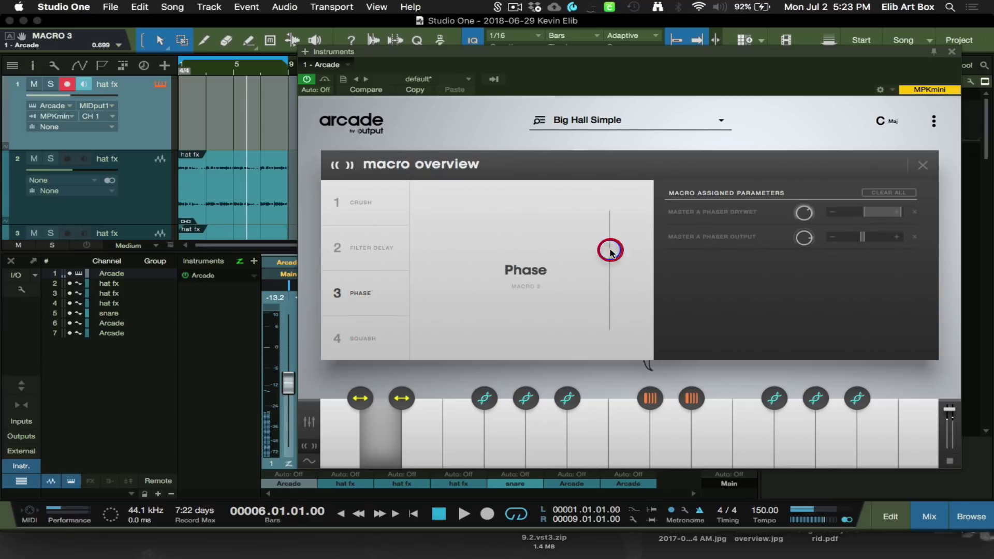
pyautogui.click(357, 332)
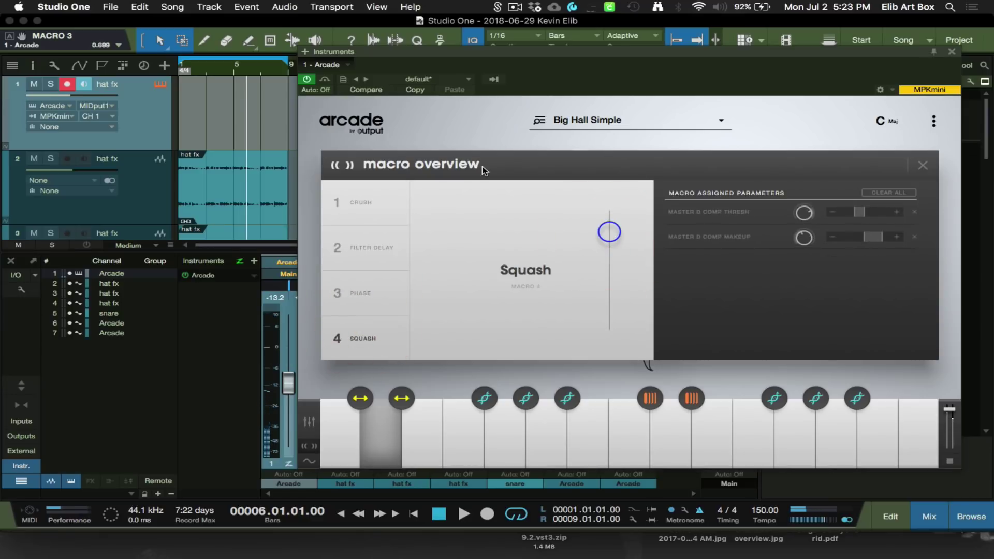
pyautogui.click(925, 167)
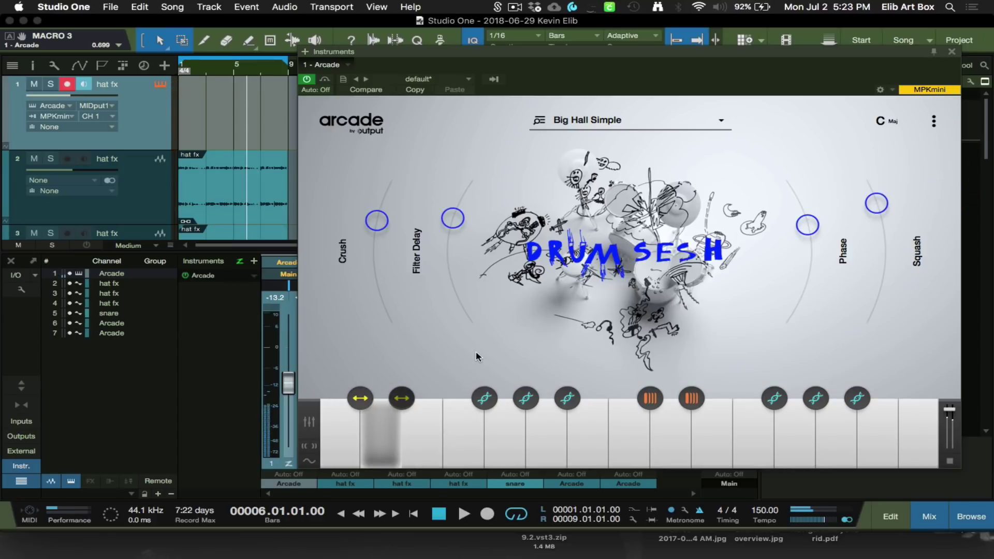
# In the mixer, try Chorus, Compressor and Equalizer in send 1's first effect slot and settle on Limiter.
pyautogui.click(309, 423)
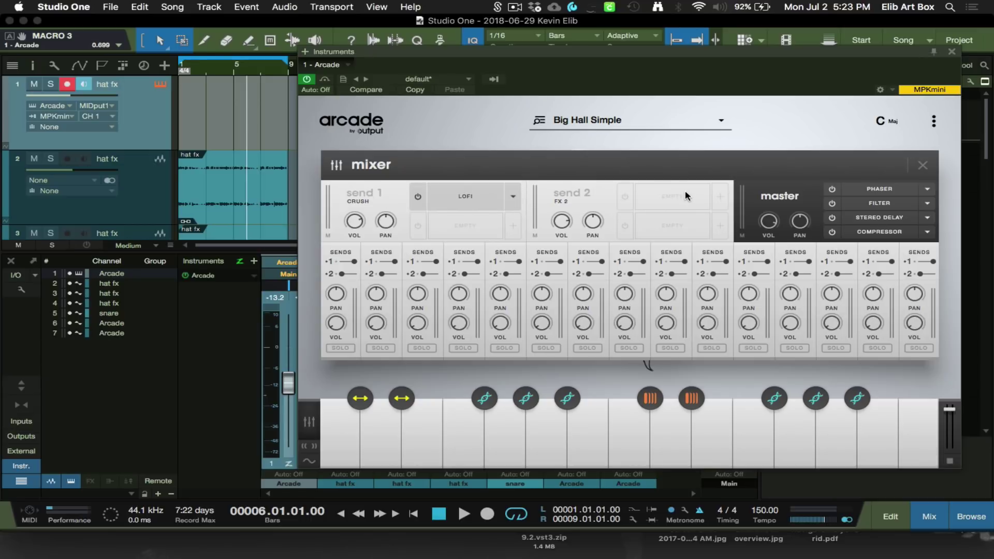
pyautogui.click(515, 199)
pyautogui.click(514, 205)
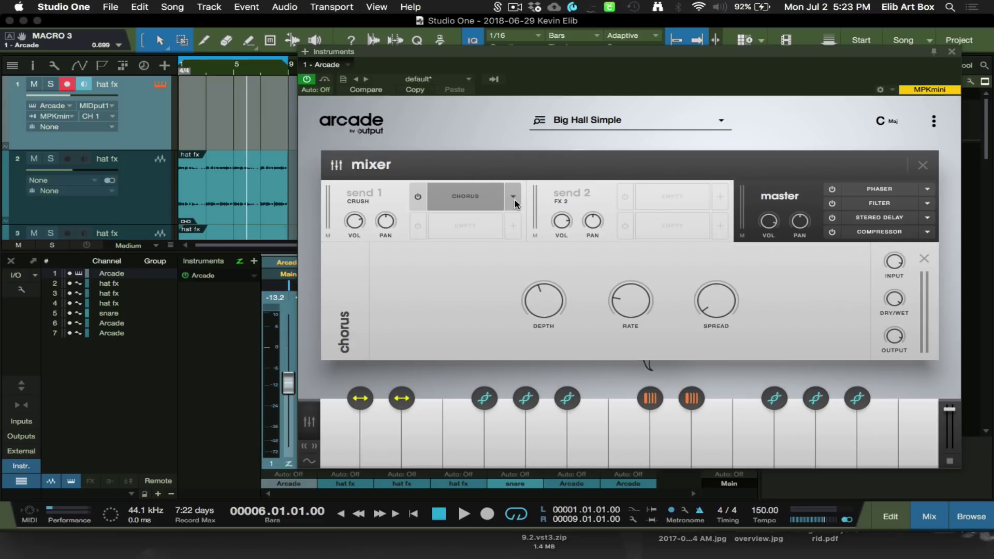
pyautogui.click(514, 201)
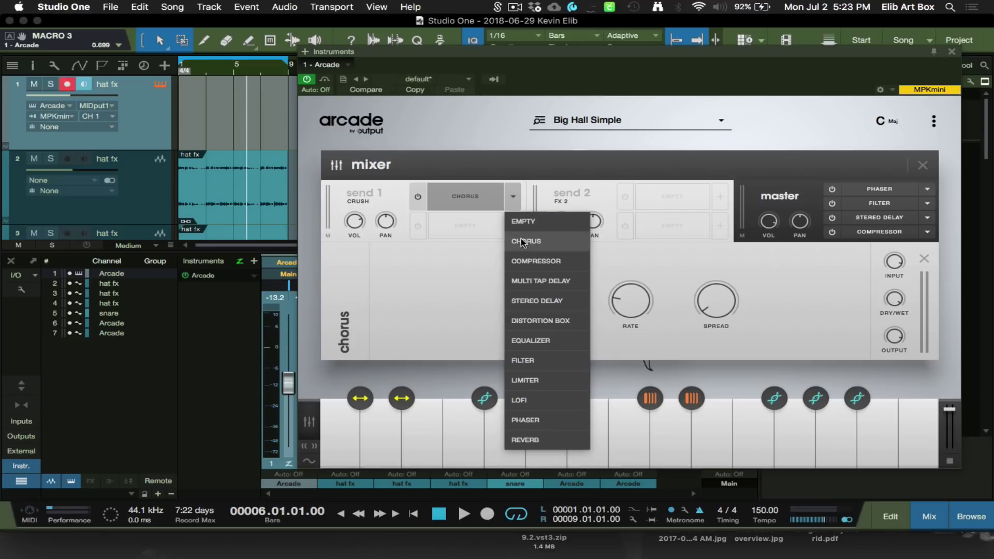
pyautogui.click(544, 262)
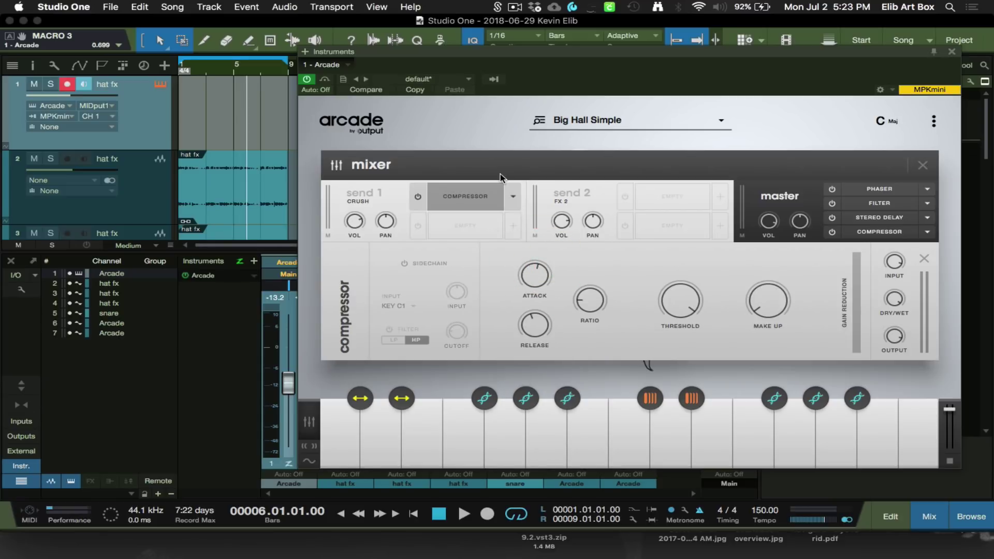
pyautogui.click(518, 196)
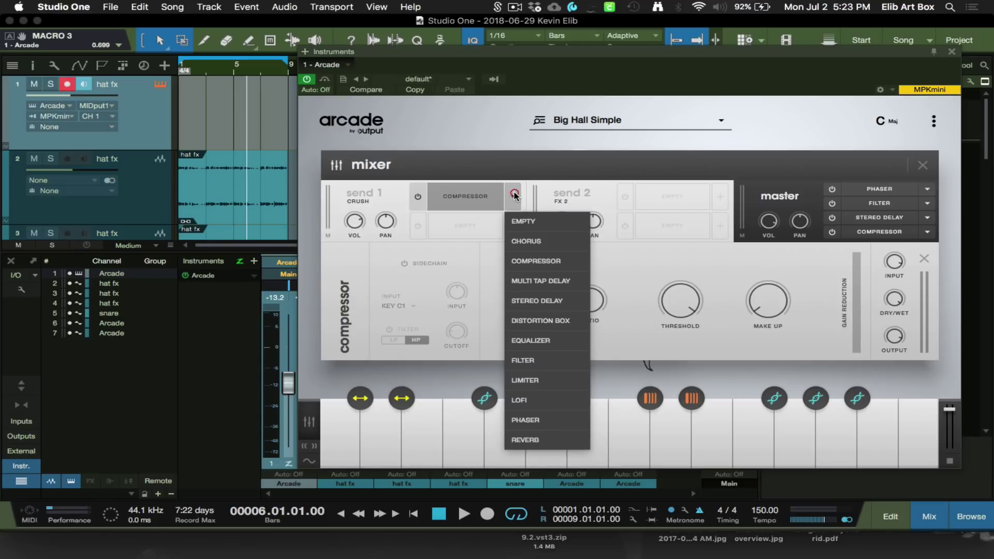
pyautogui.click(555, 342)
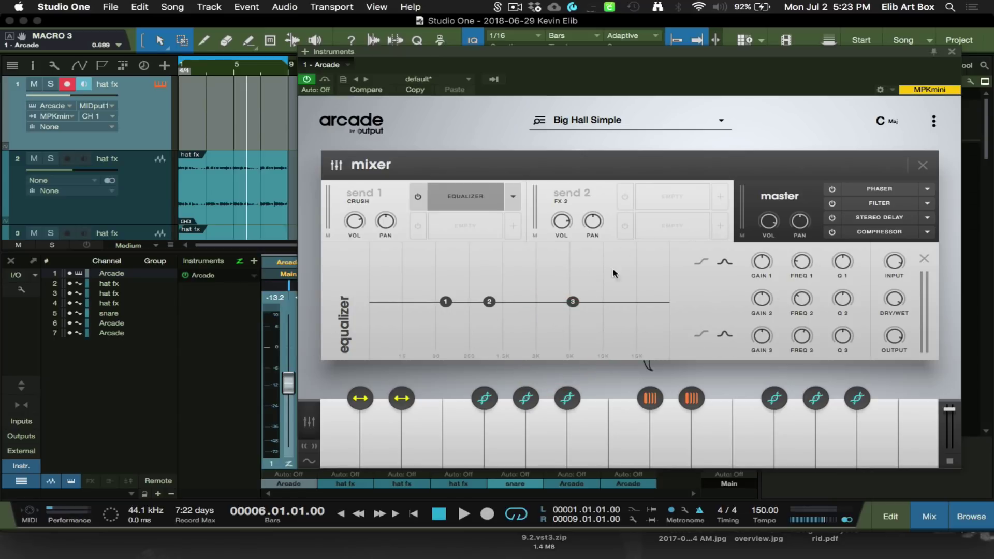
pyautogui.click(513, 196)
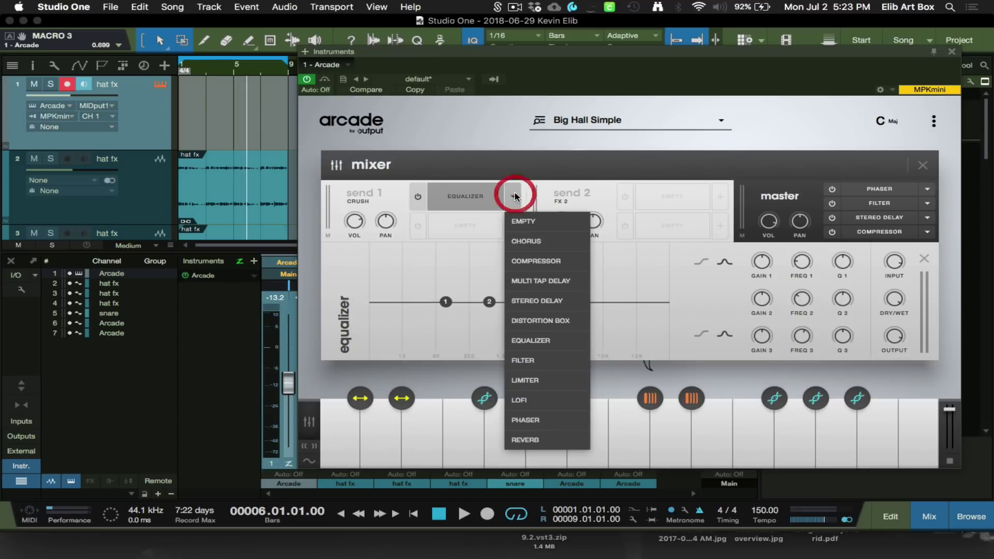
pyautogui.click(548, 382)
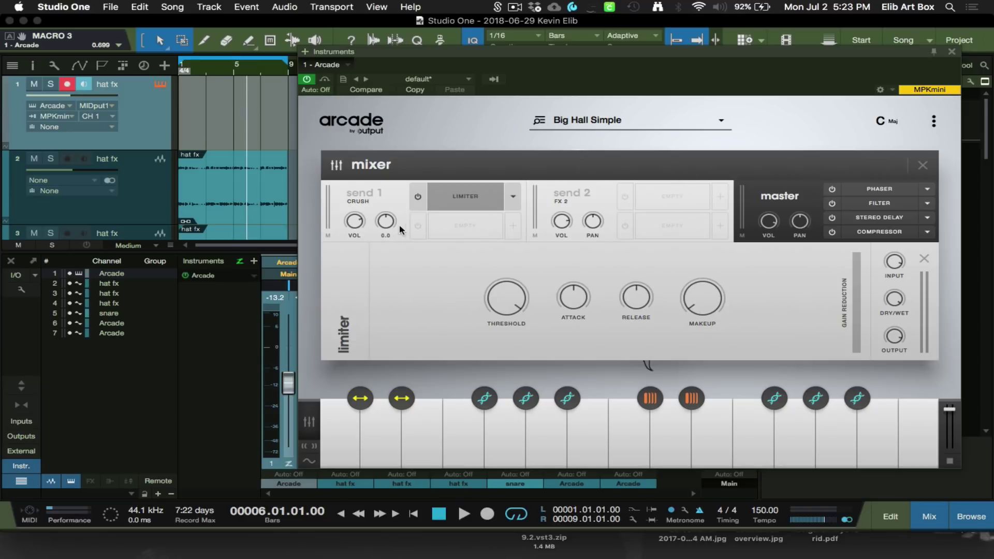
# Add a Filter to send 1's second effect slot and give it a gradual slope.
pyautogui.click(513, 226)
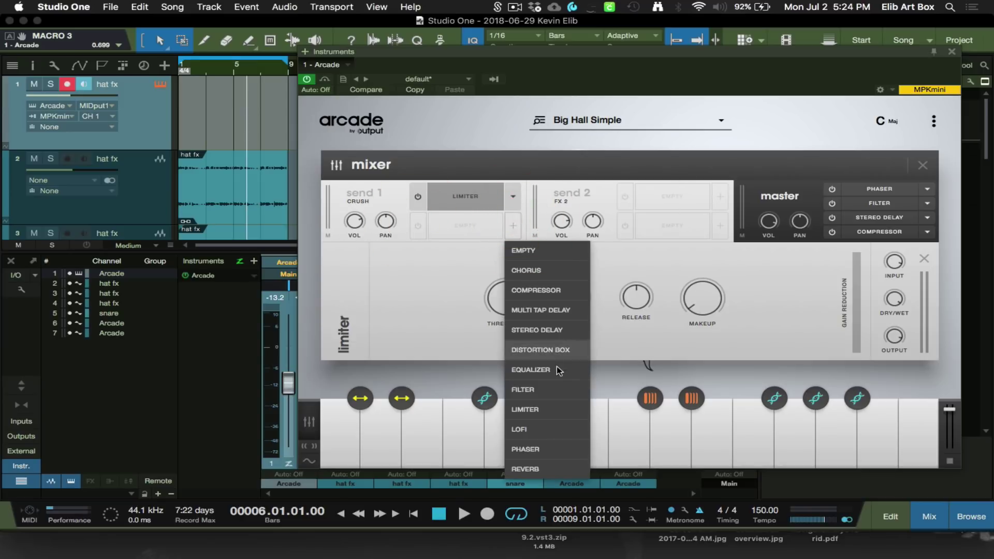
pyautogui.click(556, 388)
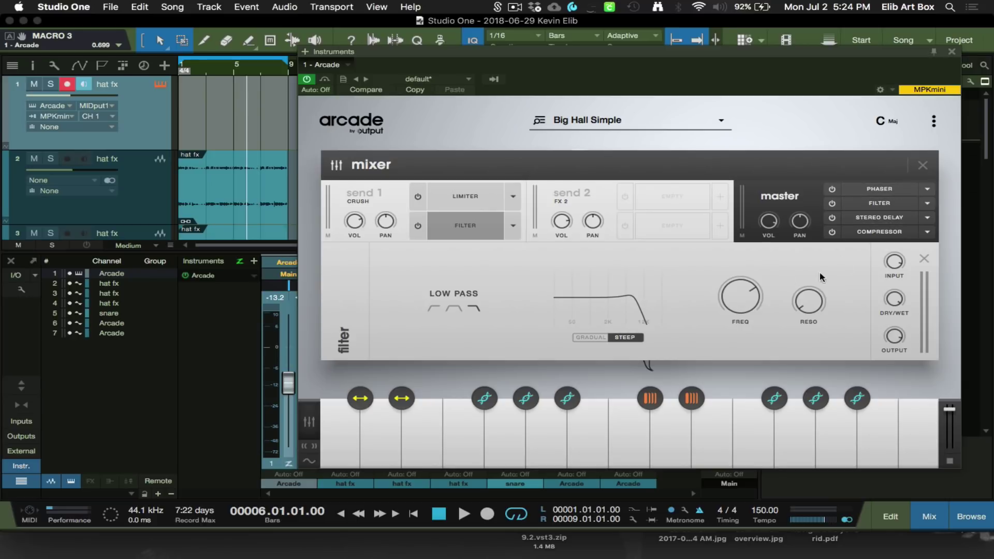
pyautogui.click(591, 338)
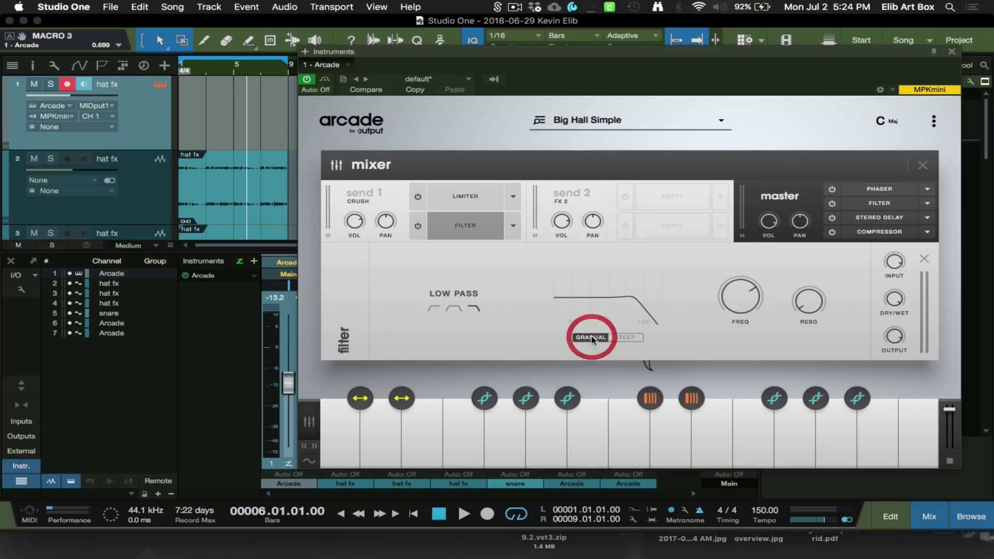
# In the modulation overview, switch modulator 2 off, and switch modulator 1 off and back on.
pyautogui.click(309, 461)
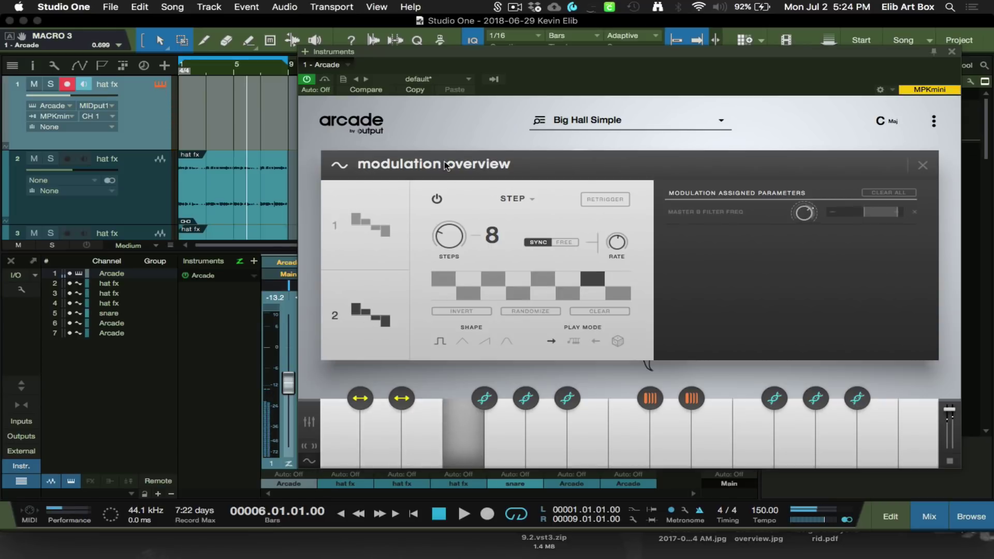
pyautogui.click(437, 198)
pyautogui.click(381, 237)
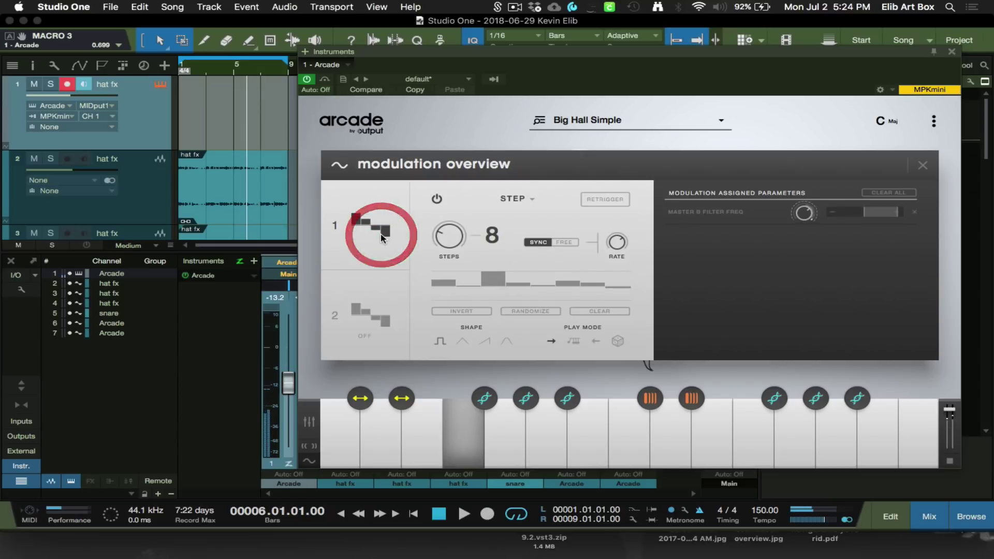
pyautogui.click(438, 199)
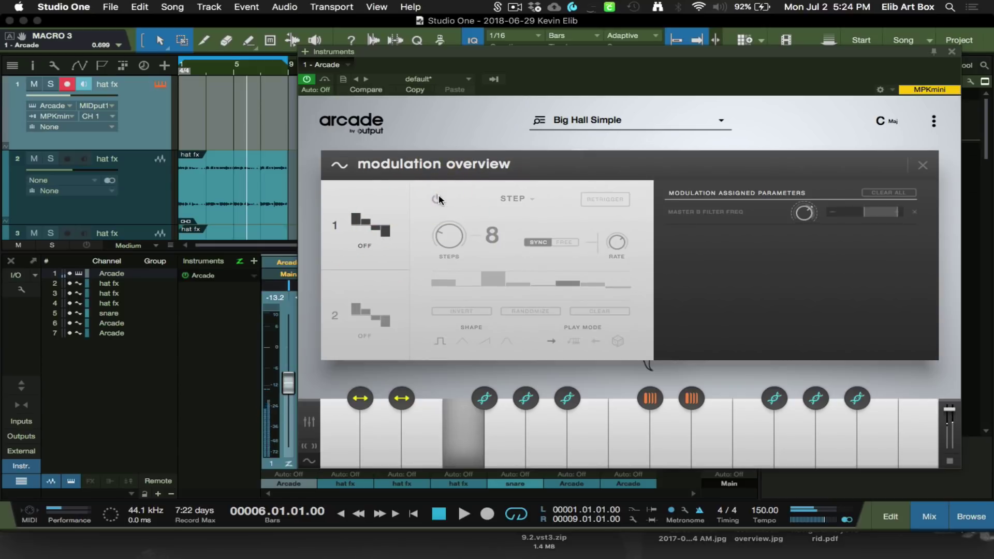
pyautogui.click(438, 198)
# Set modulator 1 to 32 steps, try a free-running rate, and return it to tempo sync.
pyautogui.moveTo(449, 236); pyautogui.dragTo(455, 202)
pyautogui.click(565, 242)
pyautogui.moveTo(611, 243); pyautogui.dragTo(608, 207)
pyautogui.click(537, 242)
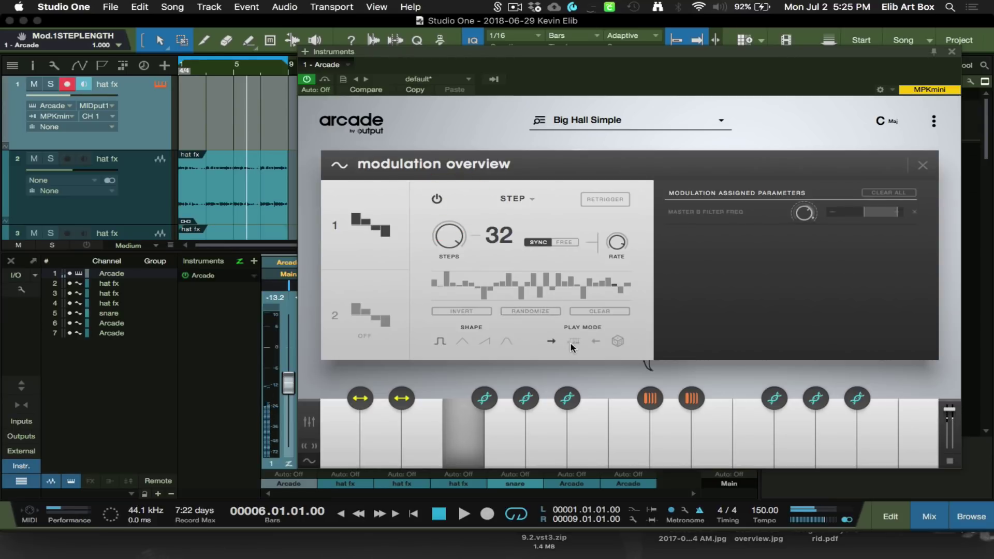
# Try other play modes on modulator 1, including random, and set it to play in reverse.
pyautogui.click(618, 342)
pyautogui.click(581, 341)
pyautogui.click(596, 341)
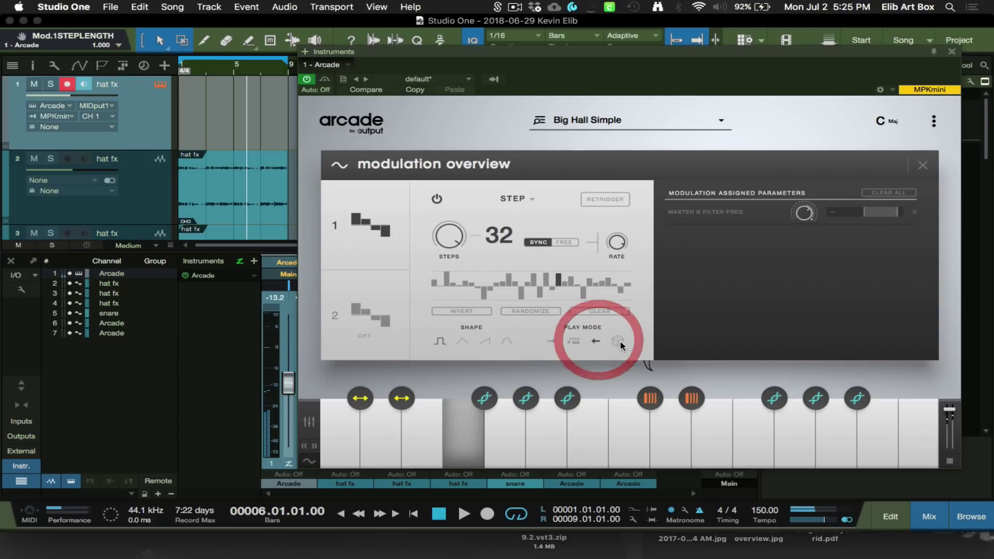
# Set modulator 1's play mode to random and give its steps the triangle shape.
pyautogui.click(618, 342)
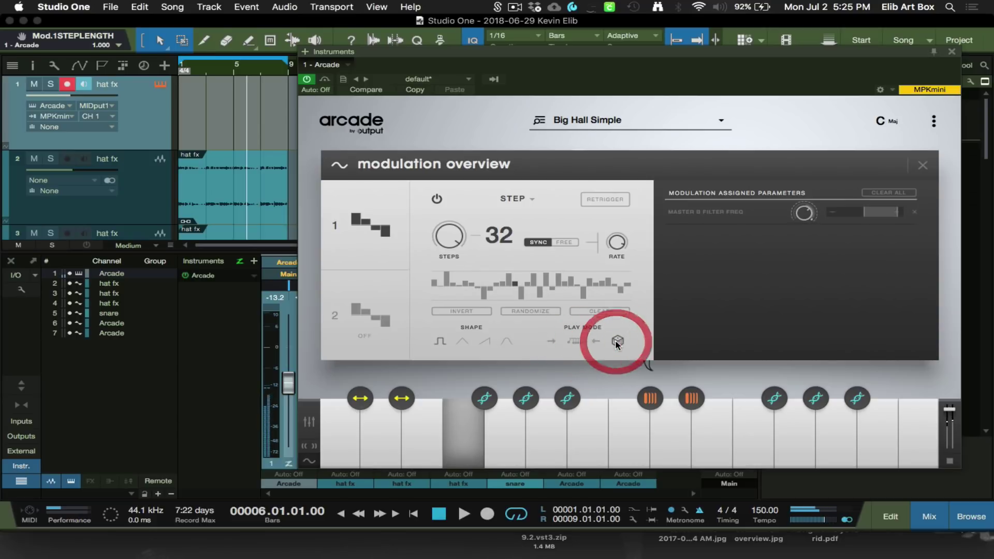
pyautogui.click(462, 341)
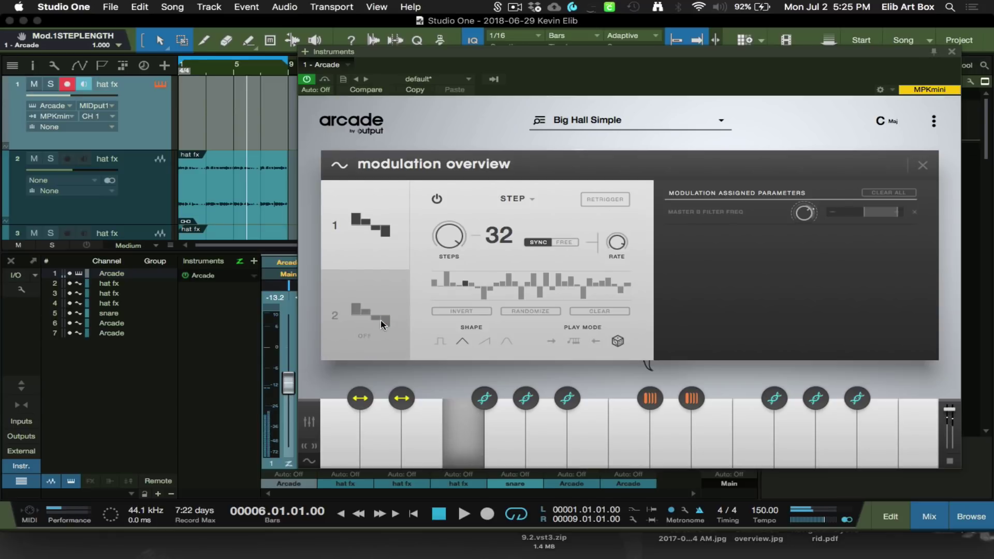
# Switch modulator 2 on, give its steps the rising ramp shape, and randomize its 8-step pattern.
pyautogui.click(365, 319)
pyautogui.click(437, 199)
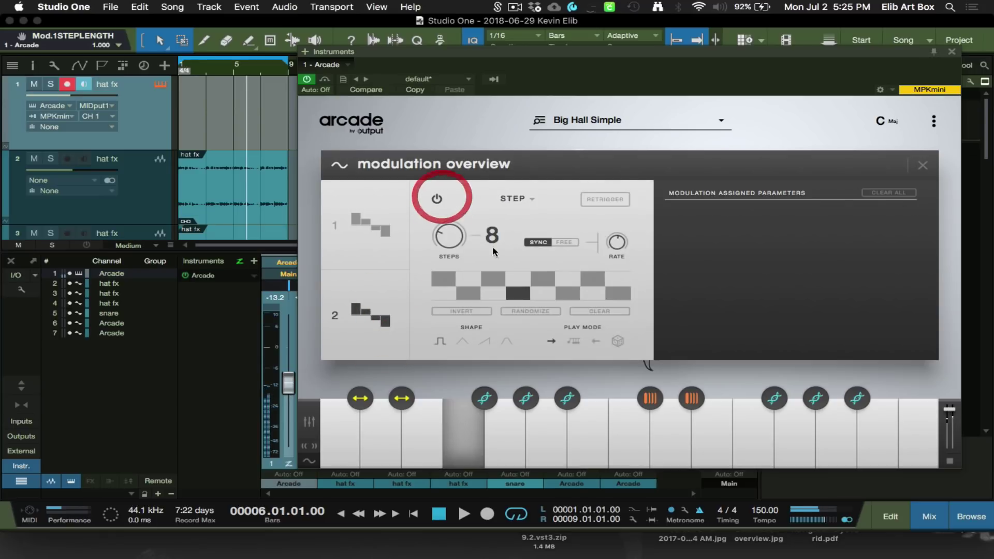
pyautogui.click(462, 341)
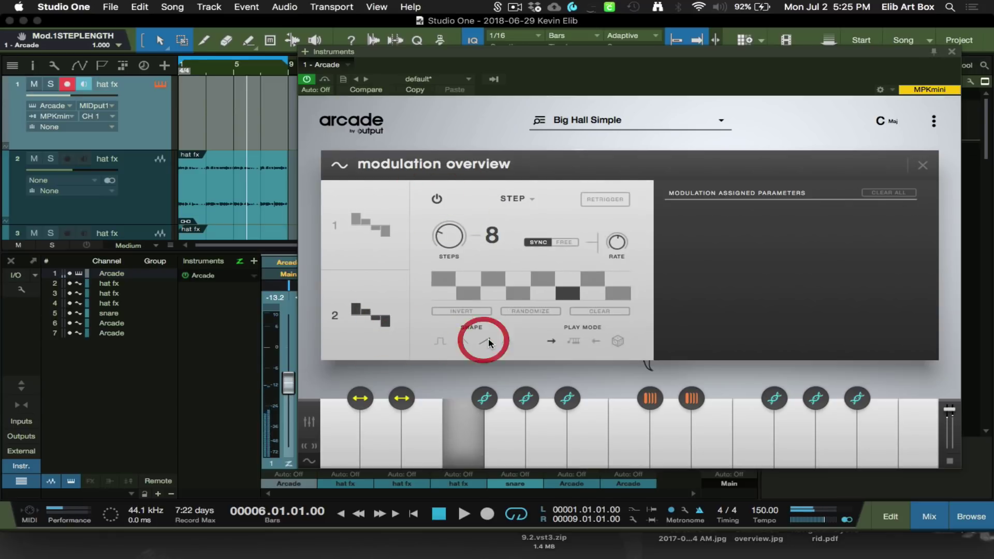
pyautogui.click(521, 310)
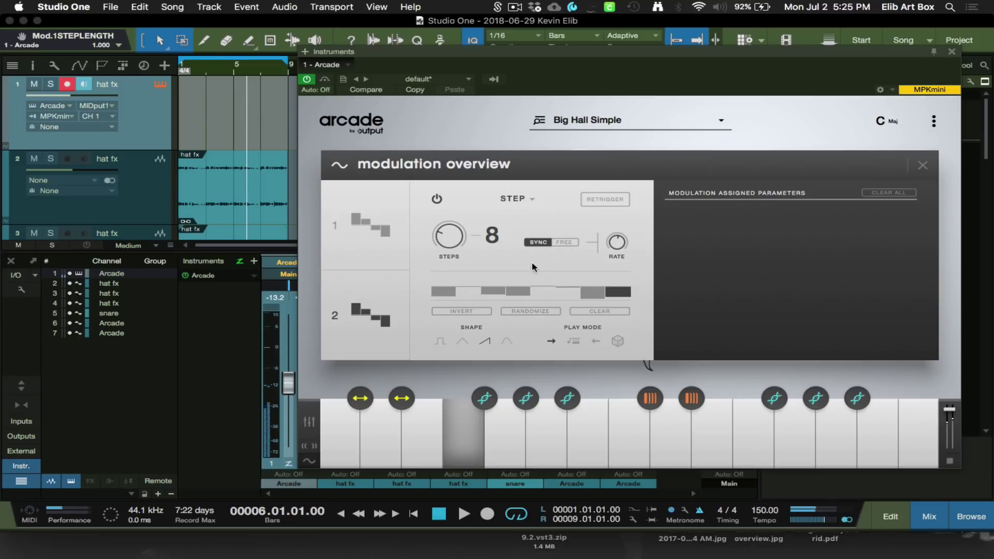
# Raise the first, fourth and seventh steps of modulator 2's pattern to their maximum.
pyautogui.click(523, 247)
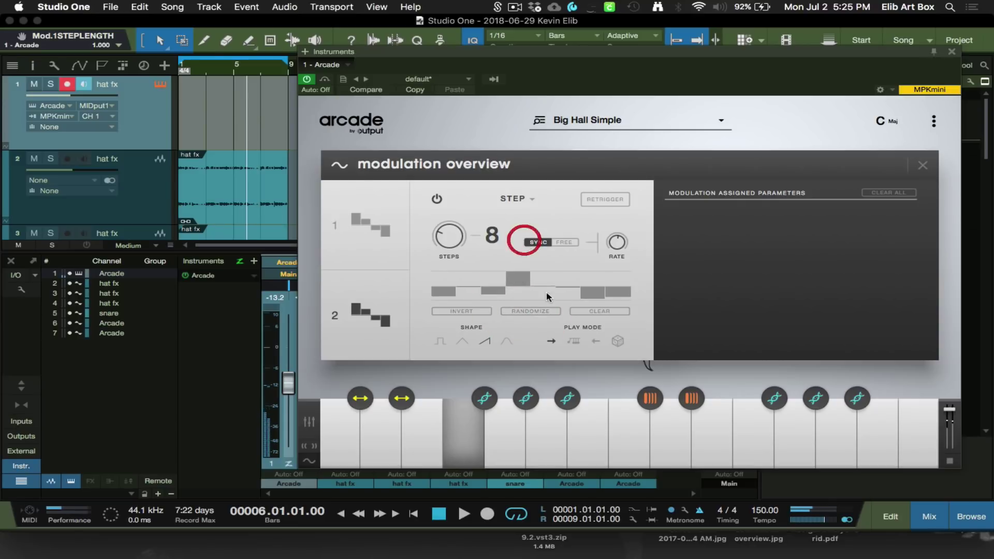
pyautogui.moveTo(599, 293); pyautogui.dragTo(603, 257)
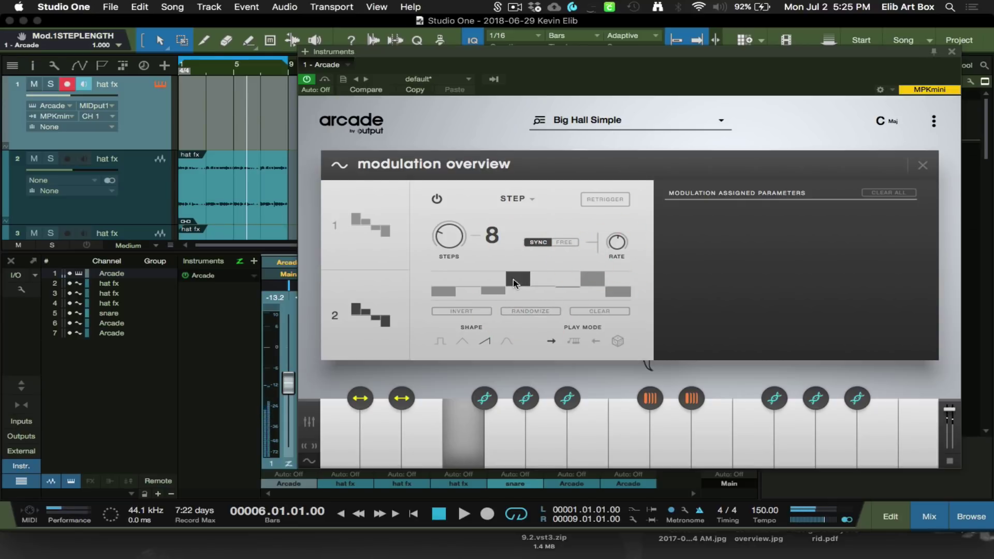
pyautogui.moveTo(444, 288); pyautogui.dragTo(445, 232)
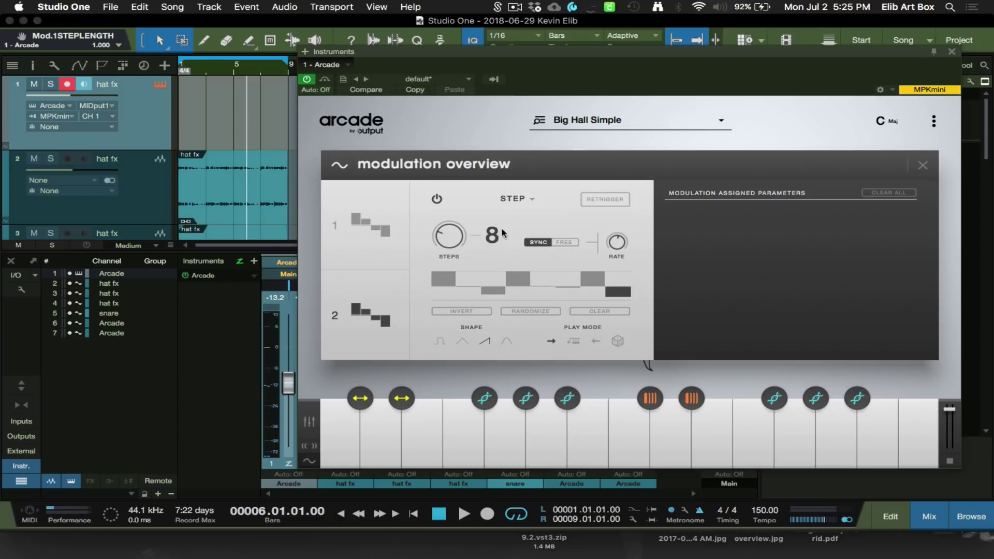
# Change modulator 2 from a step sequencer to an LFO and shift its wave's phase.
pyautogui.click(524, 195)
pyautogui.click(529, 222)
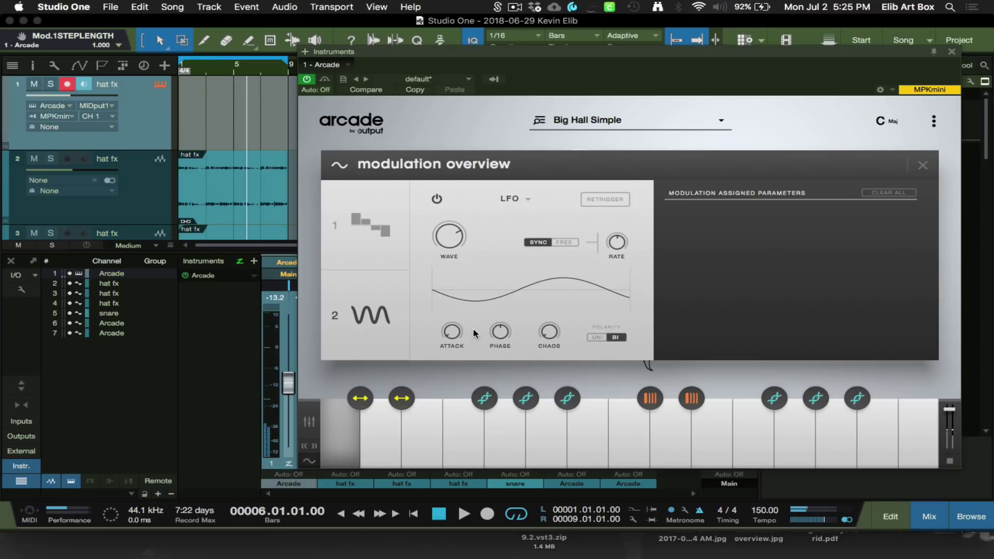
pyautogui.moveTo(504, 333); pyautogui.dragTo(494, 302)
pyautogui.click(548, 239)
# Set modulator 2's attack to about 0.46 and chaos to about 0.45, make it unipolar, and close the modulation overview.
pyautogui.moveTo(452, 331); pyautogui.dragTo(462, 291)
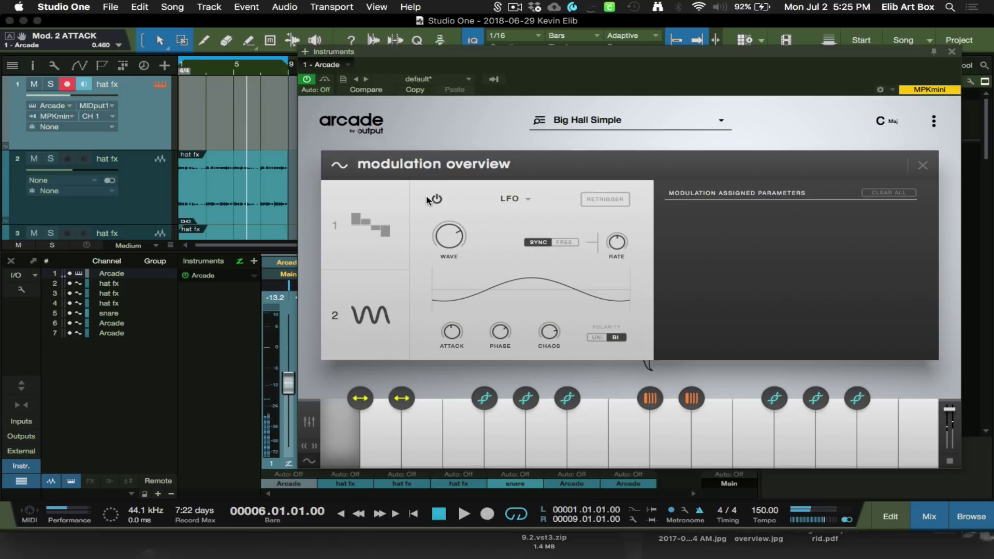
pyautogui.moveTo(547, 334); pyautogui.dragTo(557, 378)
pyautogui.click(598, 337)
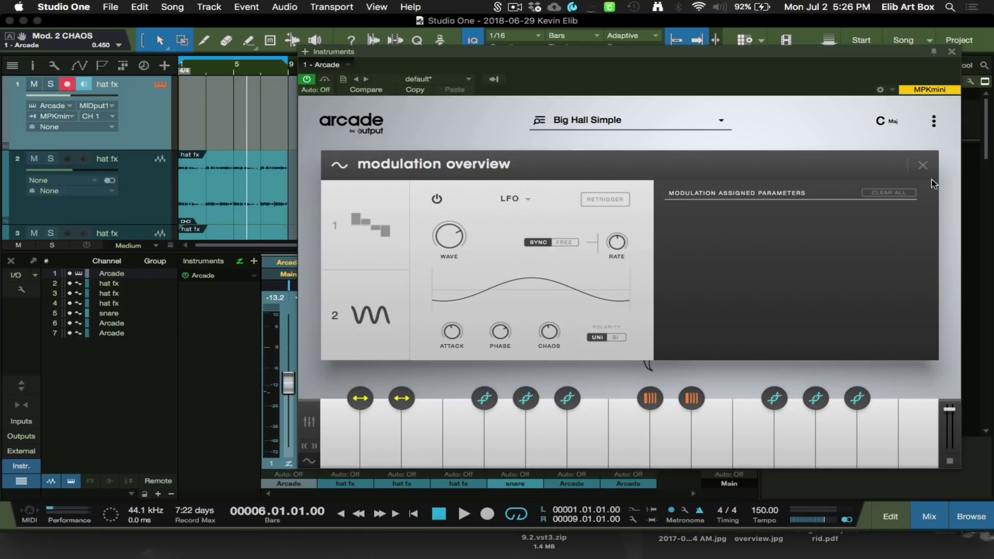
pyautogui.click(923, 166)
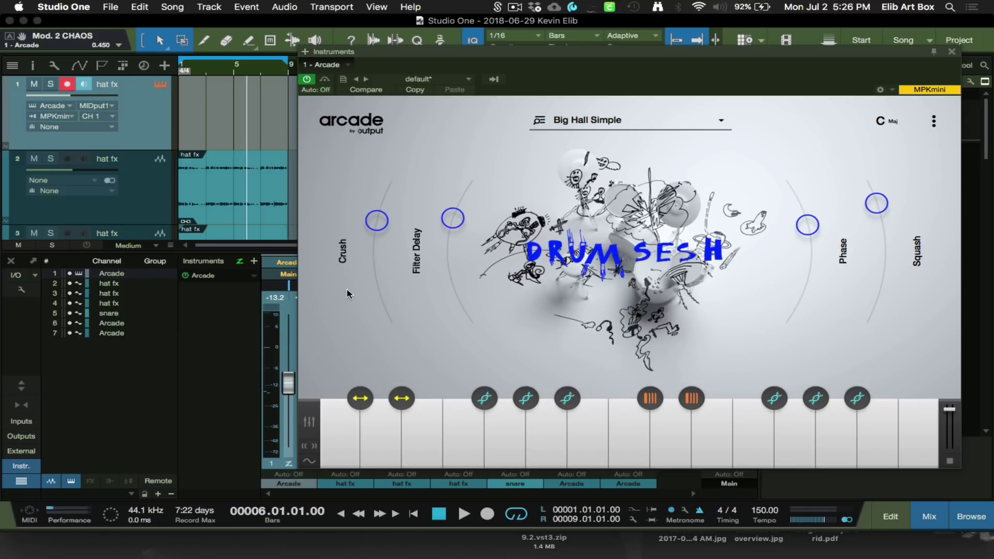
# Browse Arcade's Lines, open Instead Of Hi-Hats, and preview its Alien Rhythms kit.
pyautogui.click(585, 117)
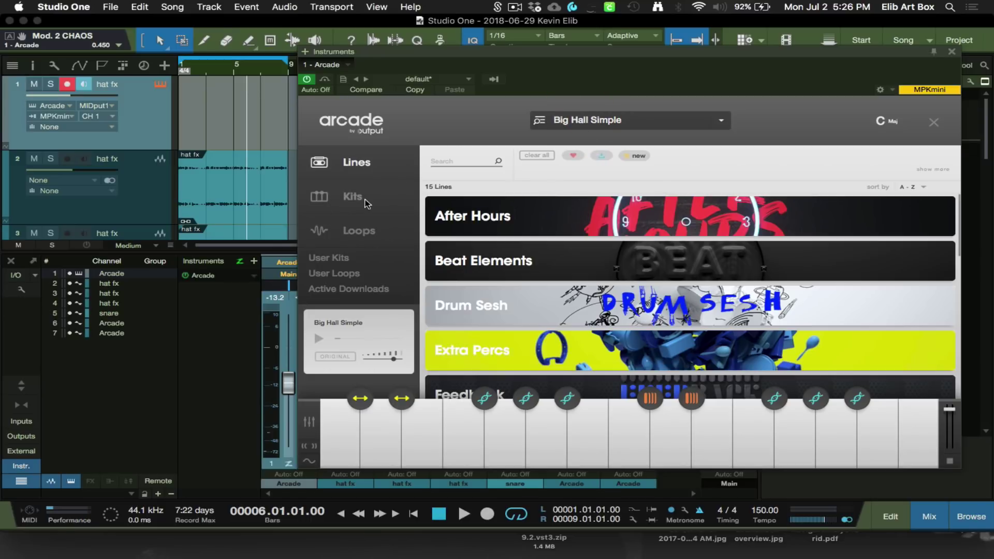
pyautogui.scroll(-6, 684, 278)
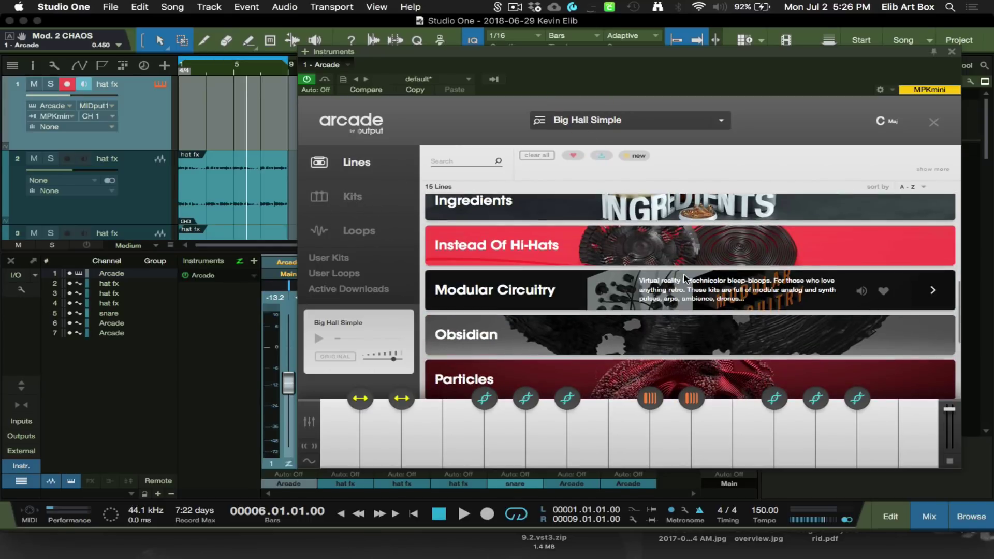
pyautogui.scroll(1, 684, 279)
pyautogui.moveTo(794, 319)
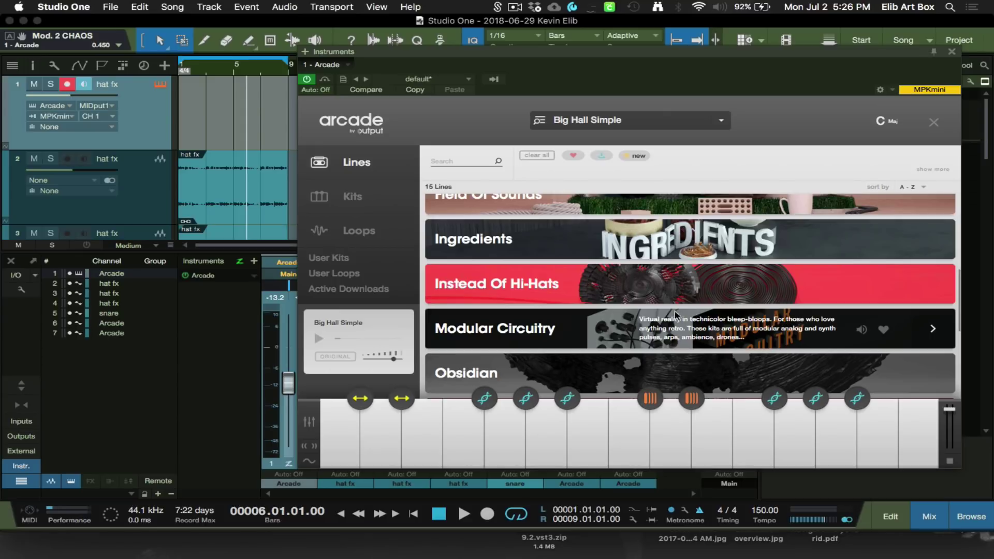
pyautogui.click(867, 284)
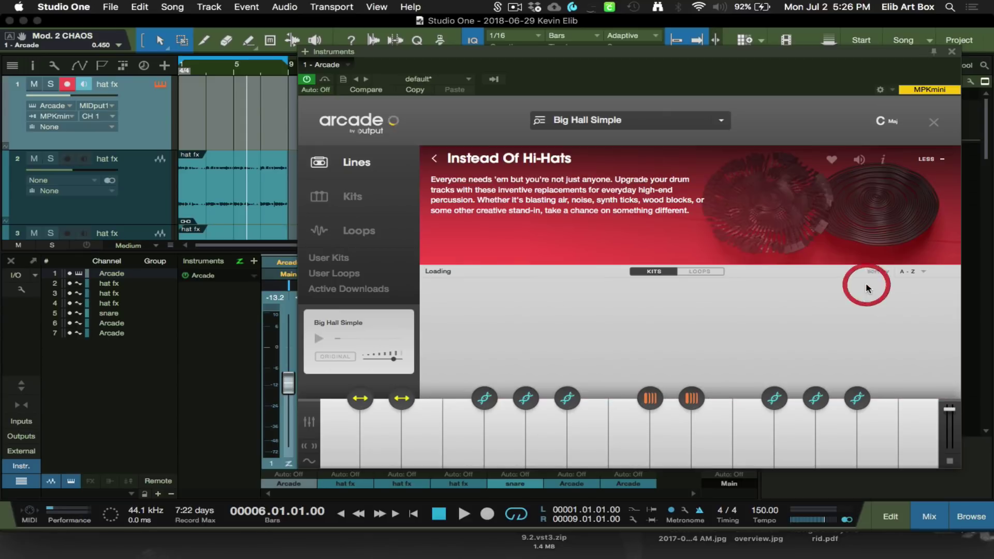
pyautogui.click(865, 298)
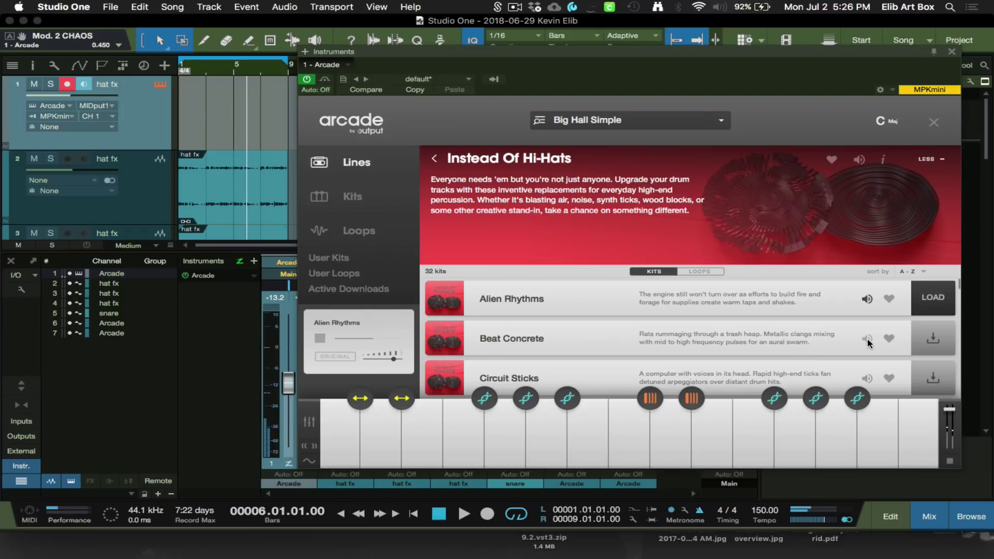
# Find the Data Stream kit in the Instead Of Hi-Hats line, download it, and load it.
pyautogui.scroll(-3, 911, 352)
pyautogui.click(934, 362)
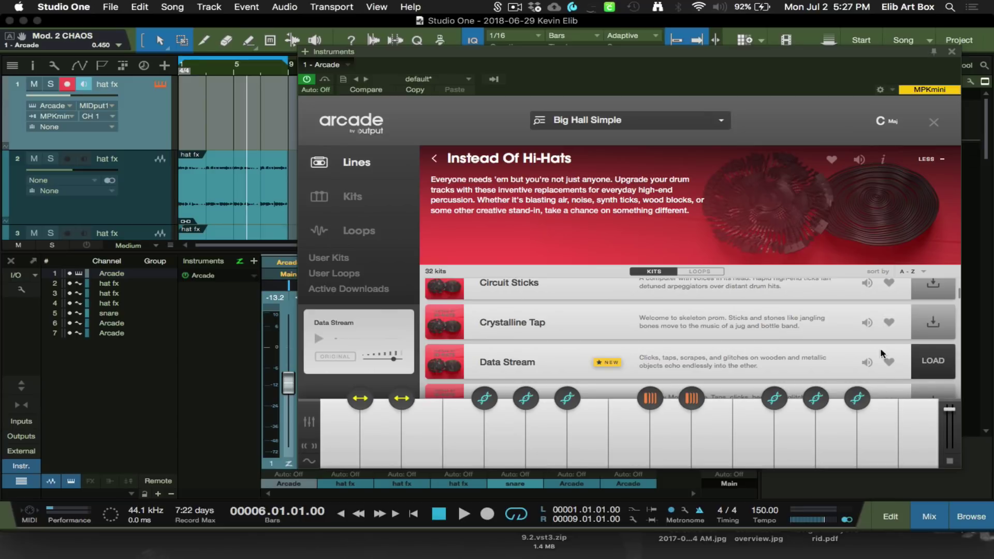
pyautogui.scroll(-2, 895, 374)
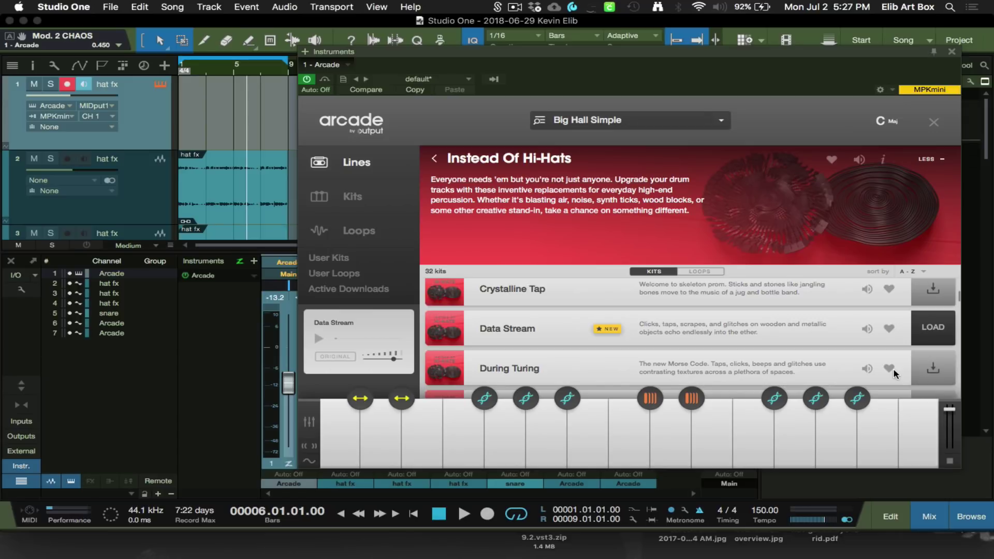
pyautogui.click(938, 323)
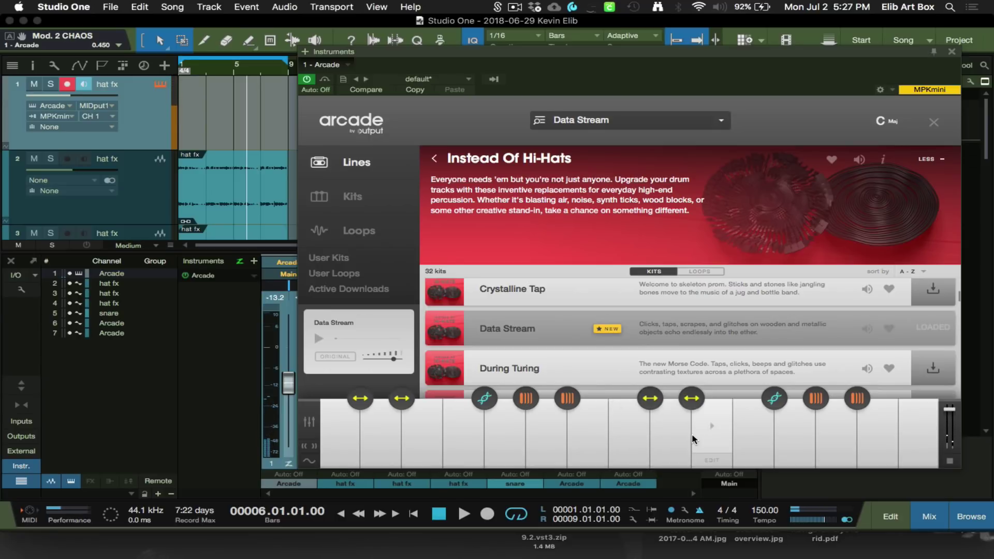
# Reduce the arrangement's track height to Tiny and play the song briefly with the Data Stream kit.
pyautogui.click(262, 130)
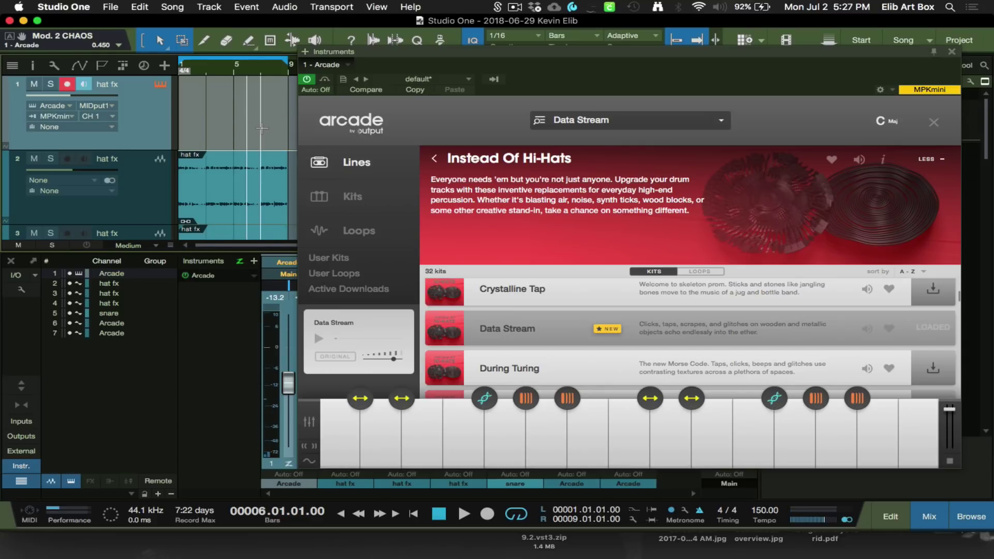
pyautogui.hotkey('shift', 'e')
pyautogui.hotkey('shift', 'e')
pyautogui.hotkey('shift', 'w')
pyautogui.hotkey('shift', 'w')
pyautogui.hotkey('shift', 'w')
pyautogui.hotkey('shift', 'w')
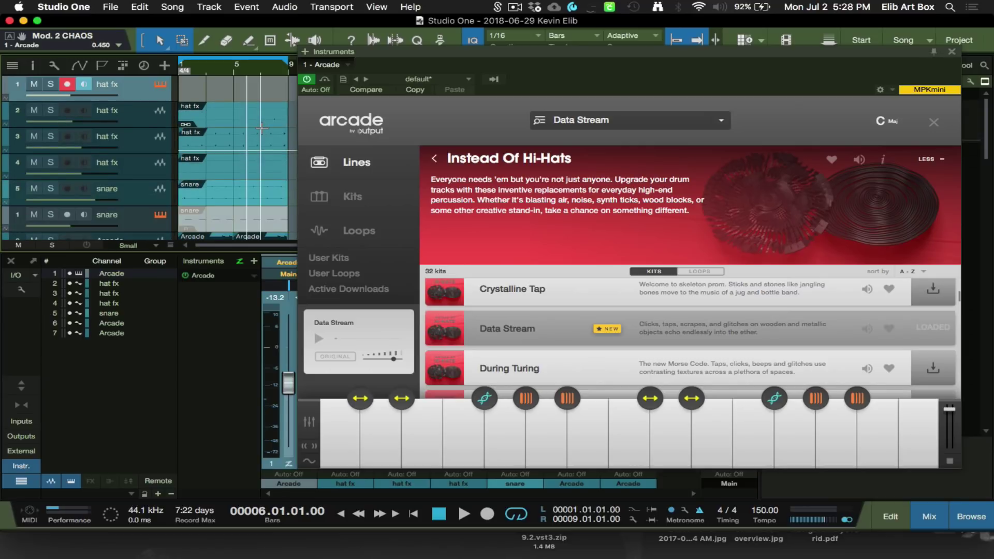
pyautogui.hotkey('shift', 'w')
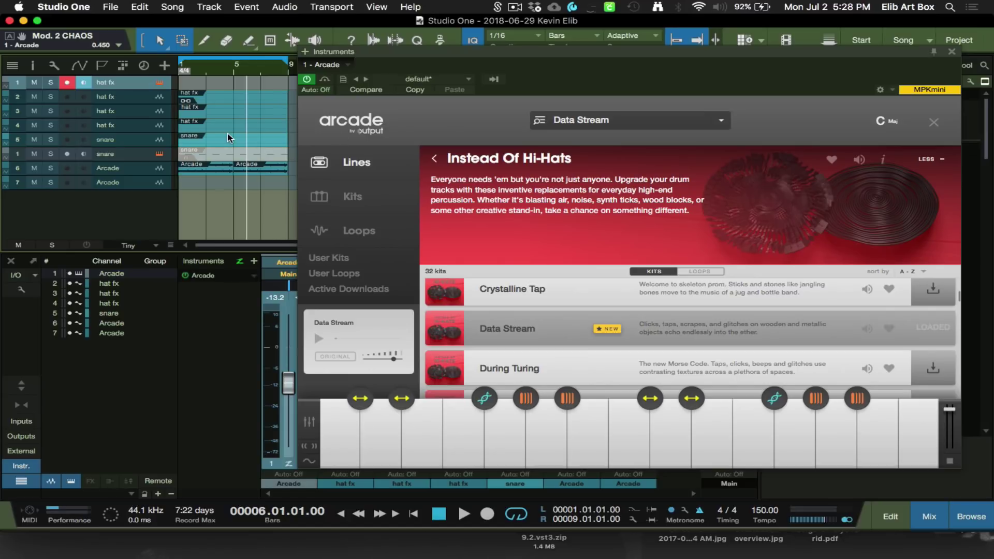
pyautogui.press('space')
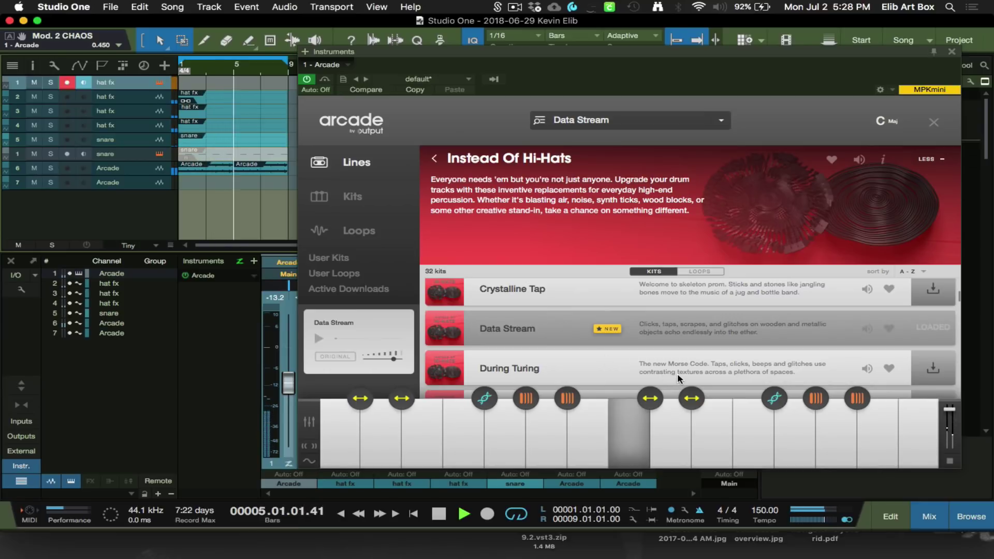
pyautogui.press('space')
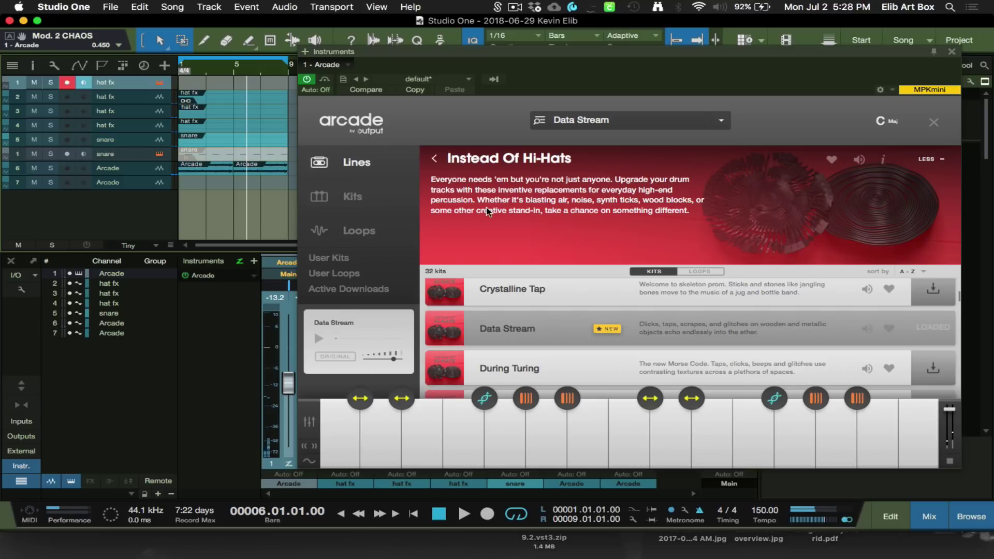
# Move the Arcade window off the arrangement and duplicate the hat fx, snare and second Arcade events to follow from bar 9.
pyautogui.moveTo(409, 55); pyautogui.dragTo(562, 117)
pyautogui.moveTo(301, 176); pyautogui.dragTo(228, 94)
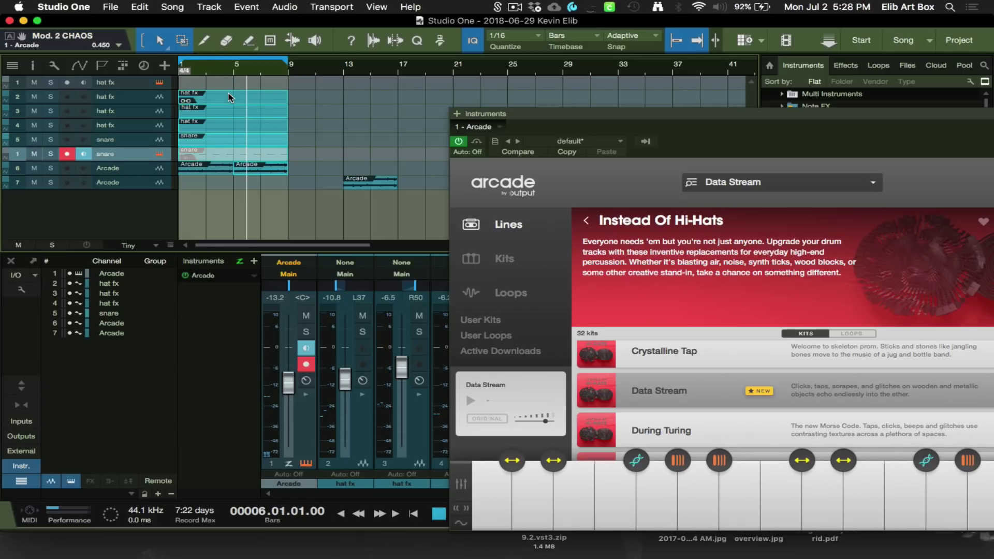
pyautogui.press('d')
pyautogui.moveTo(329, 155); pyautogui.dragTo(312, 155)
pyautogui.click(434, 177)
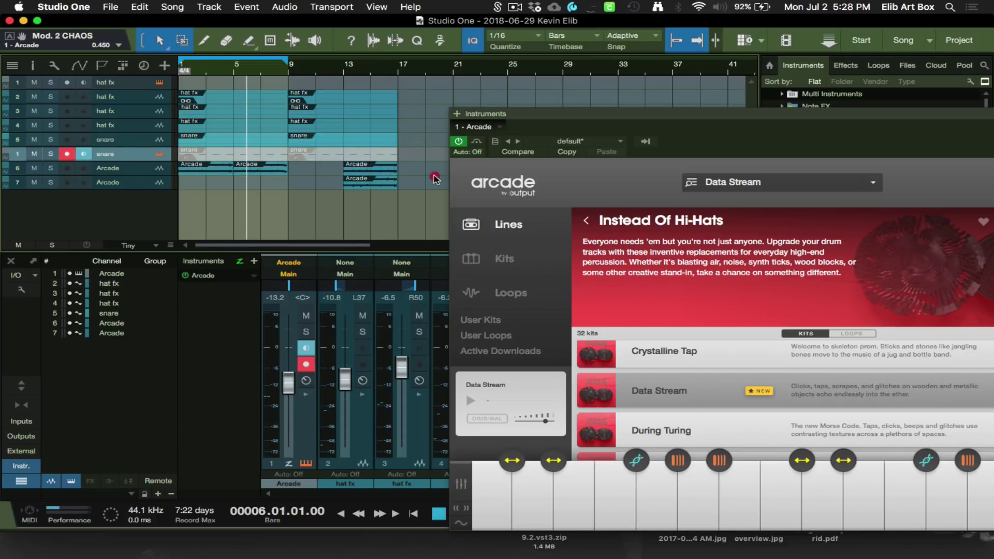
# Move the Arcade audio event on track 7 so that it starts at bar 21.
pyautogui.click(381, 181)
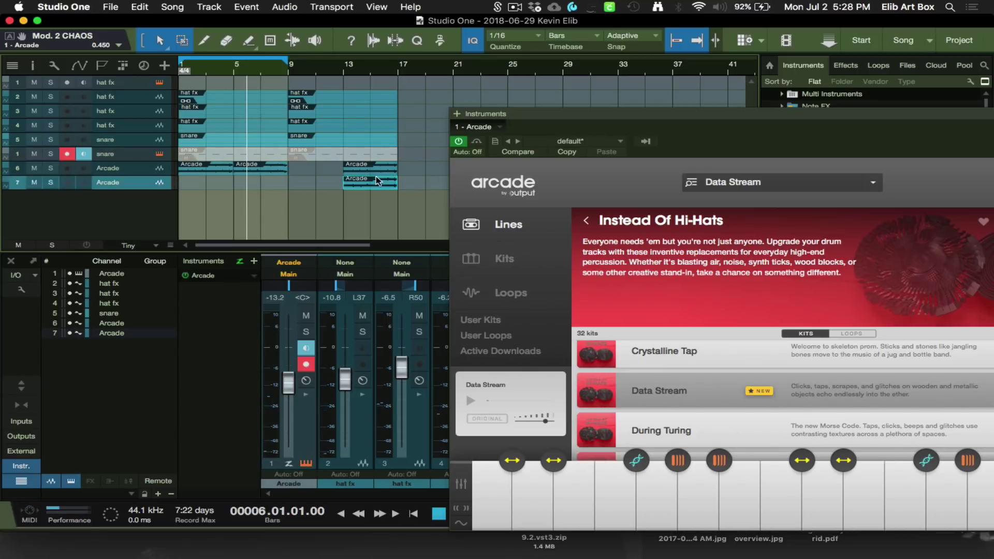
pyautogui.hscroll(5, 361, 183)
pyautogui.moveTo(292, 184); pyautogui.dragTo(393, 185)
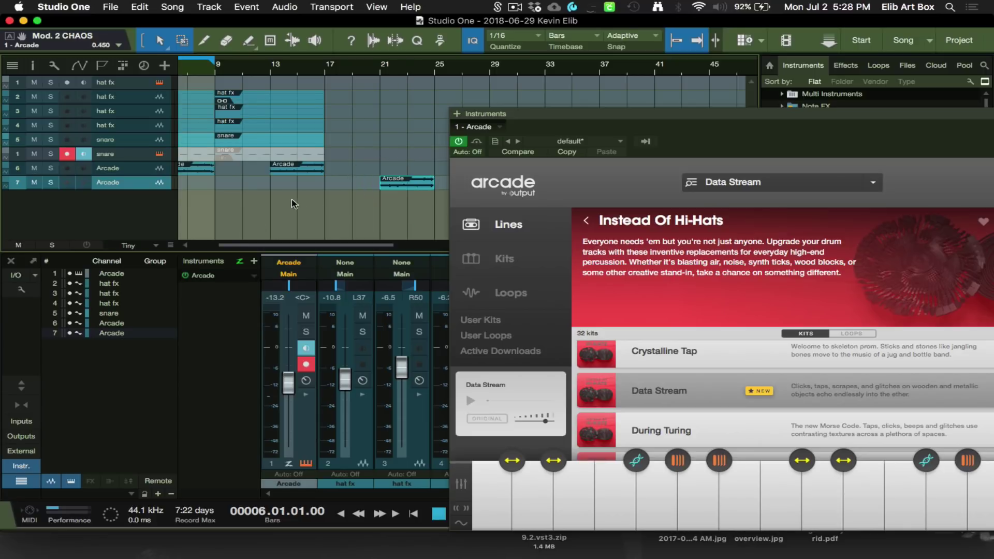
pyautogui.hscroll(-5, 296, 204)
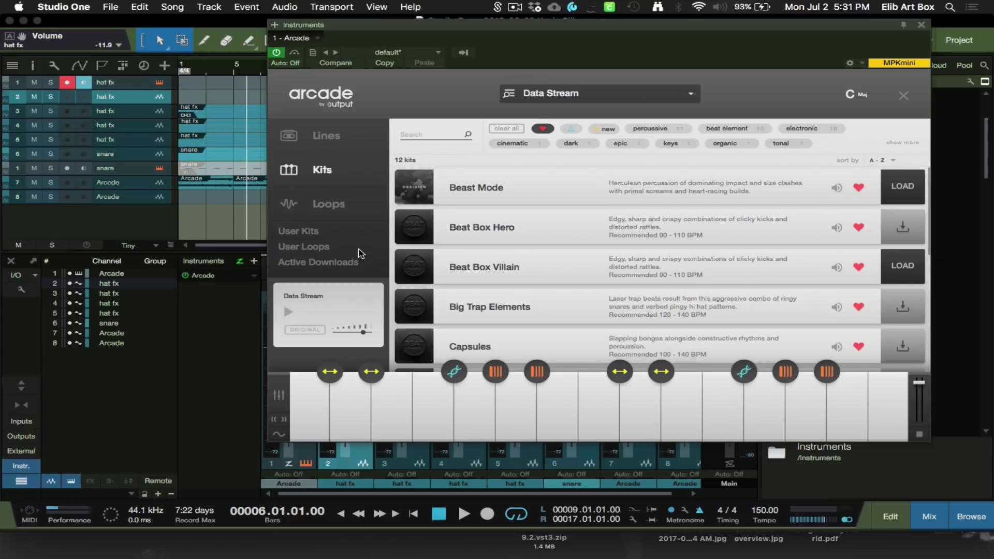
# Switch to Finder, preview Dance Of The Sugar Plum Fairy-Trap Style-Kreatve12.wav, and add it to the fifth white key of Arcade's keyboard.
pyautogui.click(212, 259)
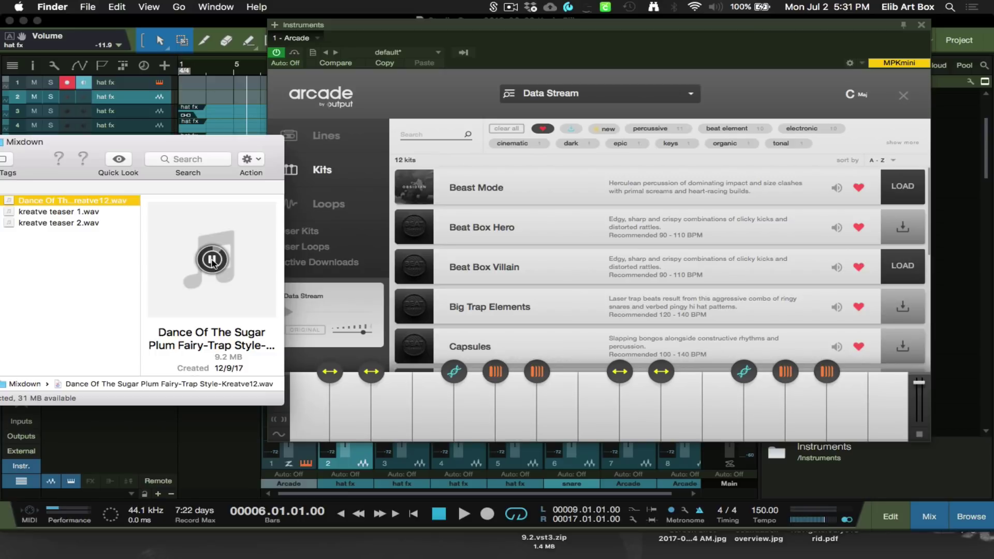
pyautogui.click(212, 261)
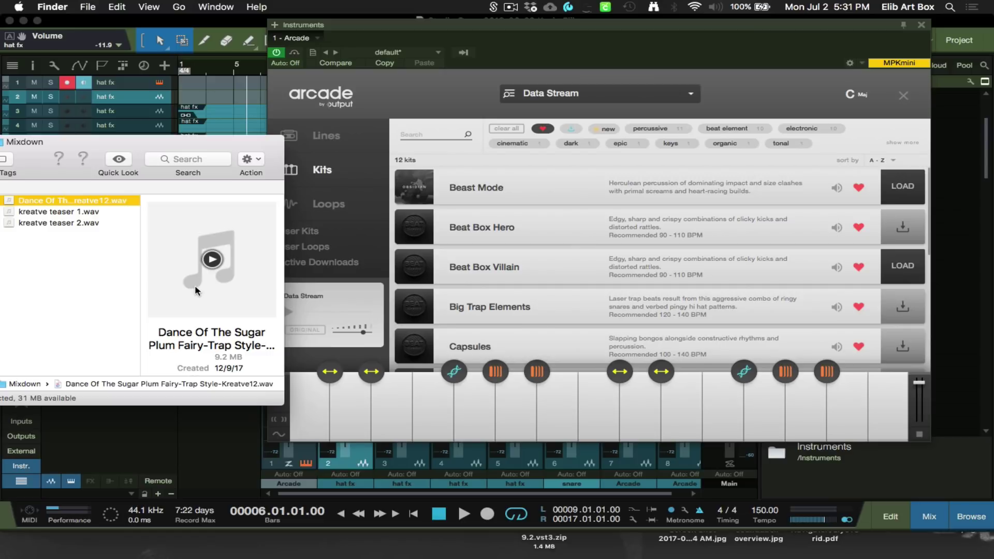
pyautogui.moveTo(195, 284); pyautogui.dragTo(476, 402)
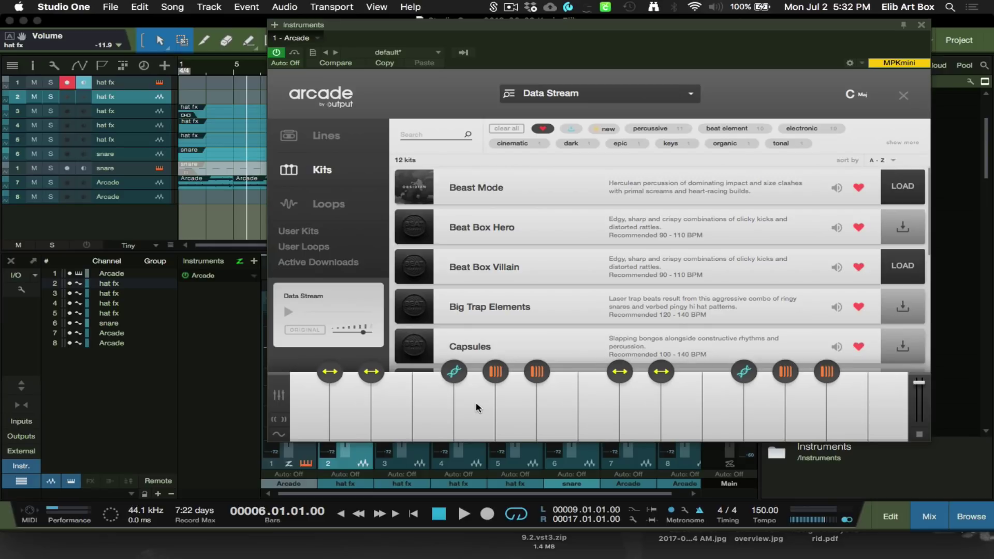
# Audition the imported sample on Arcade's fifth white key and open it in the loop editor.
pyautogui.moveTo(461, 414)
pyautogui.click(472, 397)
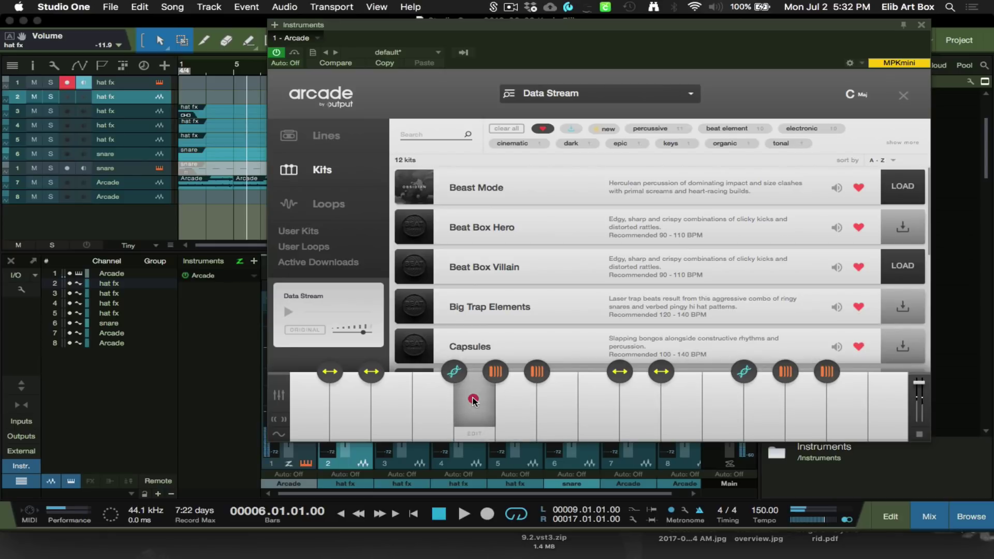
pyautogui.click(473, 399)
pyautogui.click(473, 399)
pyautogui.click(475, 433)
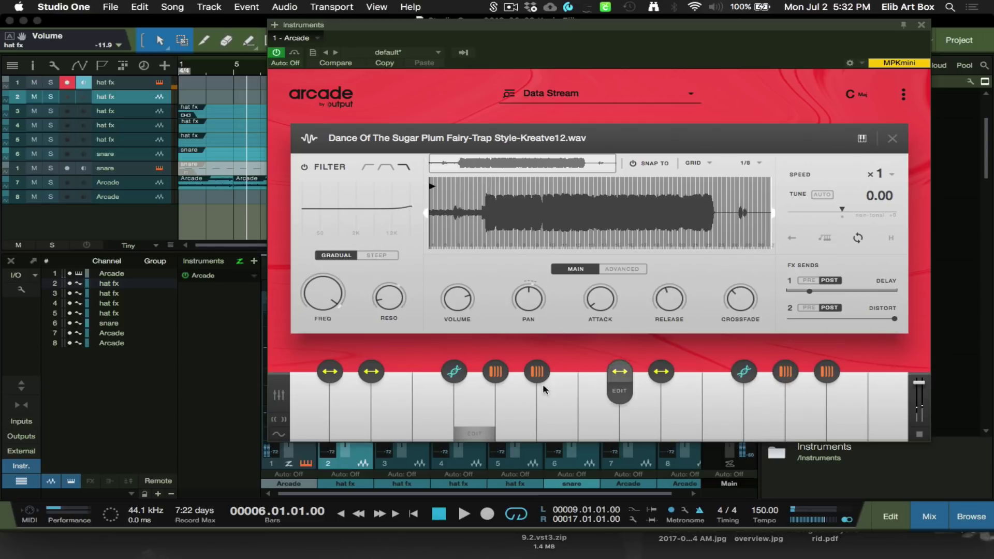
# Raise Arcade's Delay macro to about 0.91, the Gater macro to about 0.74 and the Dirt macro to about 0.85.
pyautogui.click(277, 420)
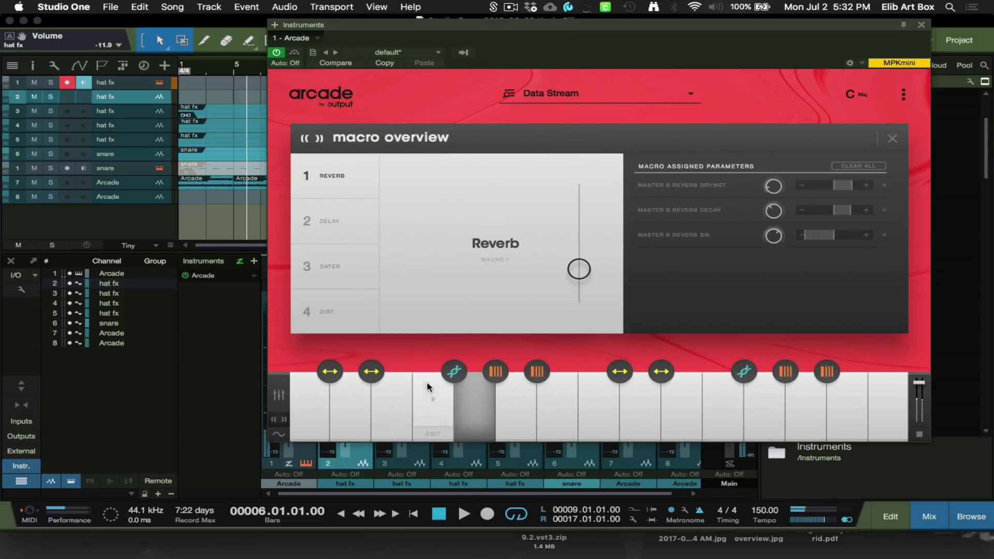
pyautogui.click(332, 223)
pyautogui.moveTo(578, 274); pyautogui.dragTo(575, 194)
pyautogui.click(331, 267)
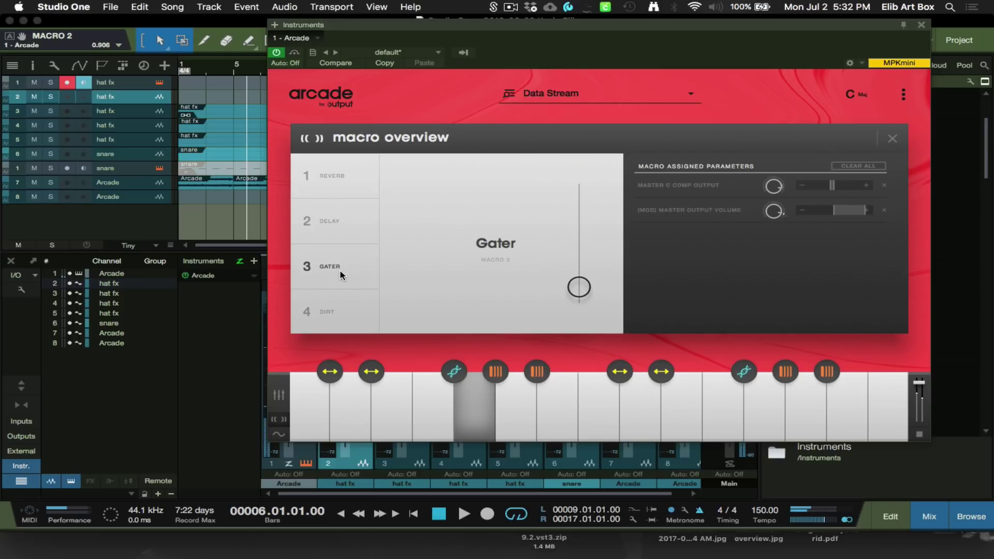
pyautogui.moveTo(580, 285); pyautogui.dragTo(582, 210)
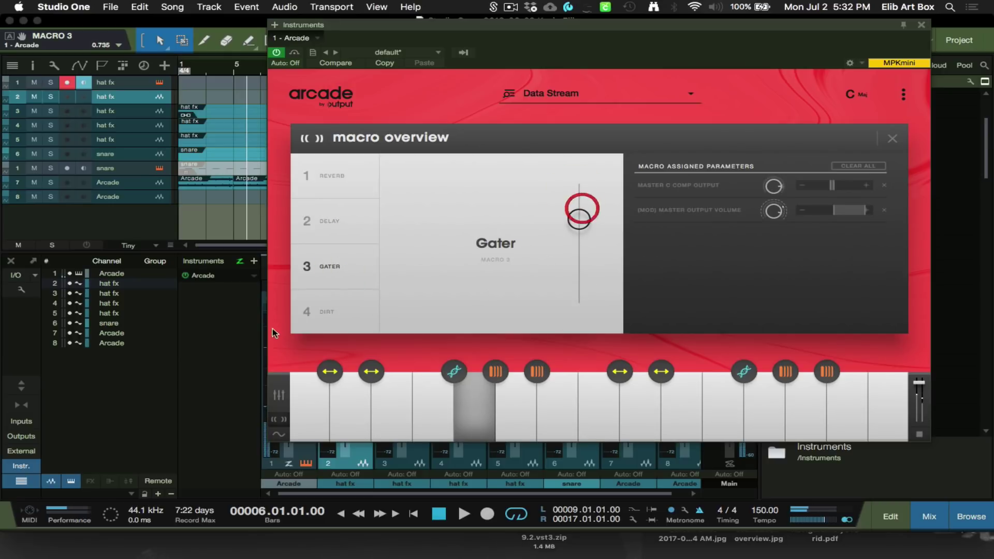
pyautogui.click(351, 313)
pyautogui.moveTo(579, 274); pyautogui.dragTo(579, 208)
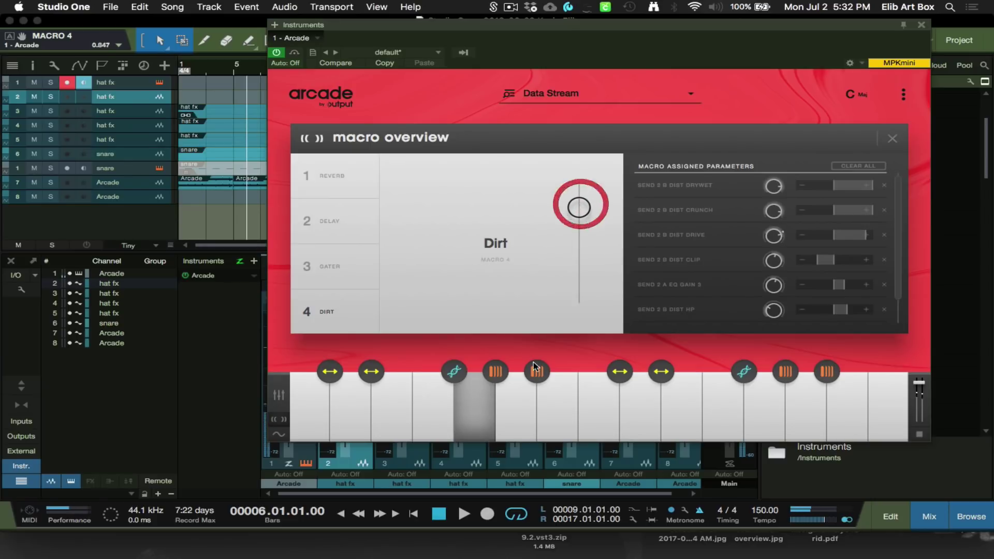
pyautogui.moveTo(468, 389)
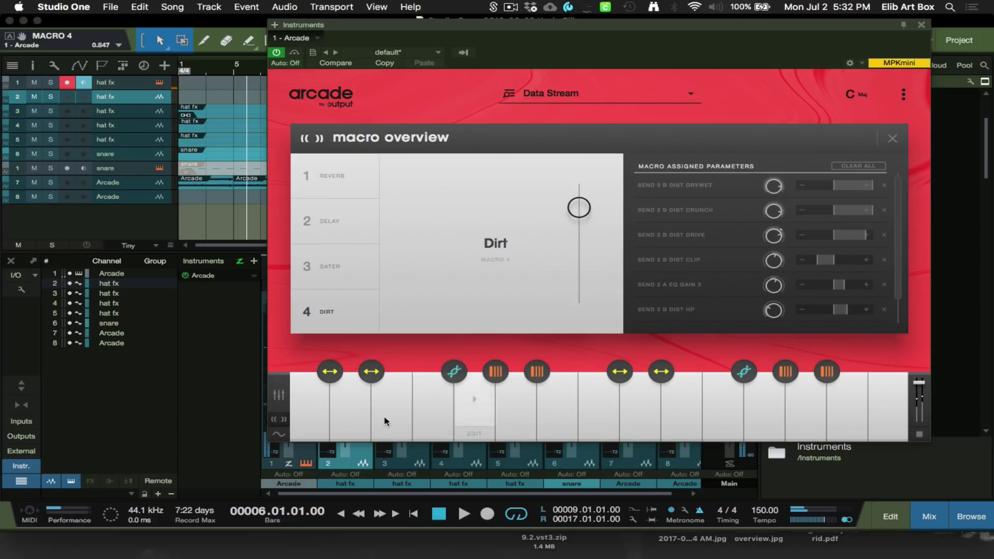
# Turn off both Arcade modulators, the LFO in slot 1 and the Step sequencer in slot 2.
pyautogui.click(279, 432)
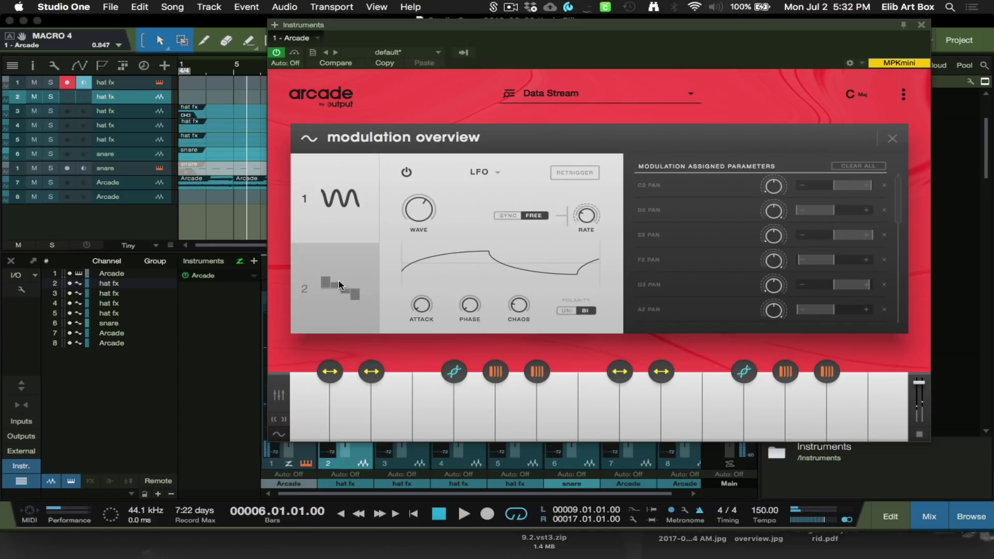
pyautogui.click(406, 175)
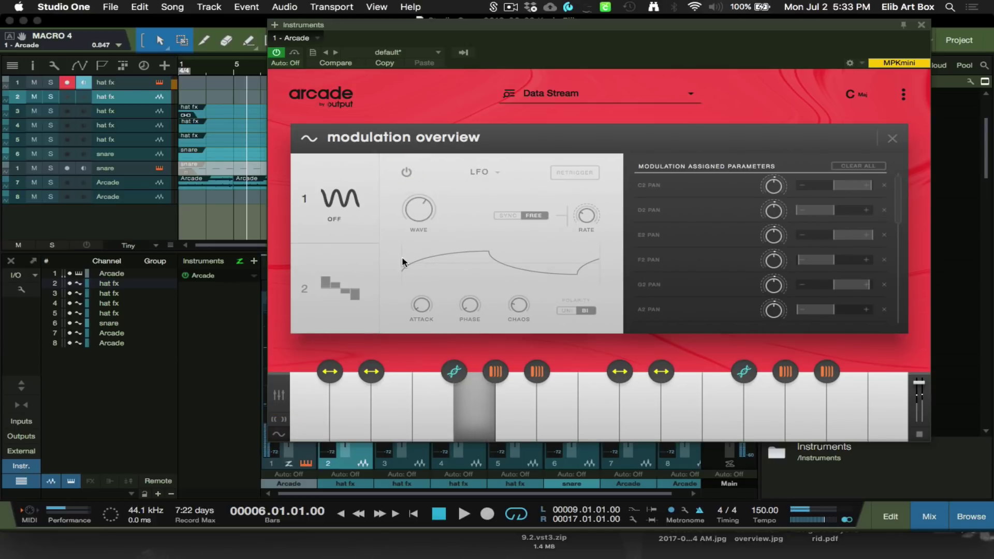
pyautogui.click(351, 291)
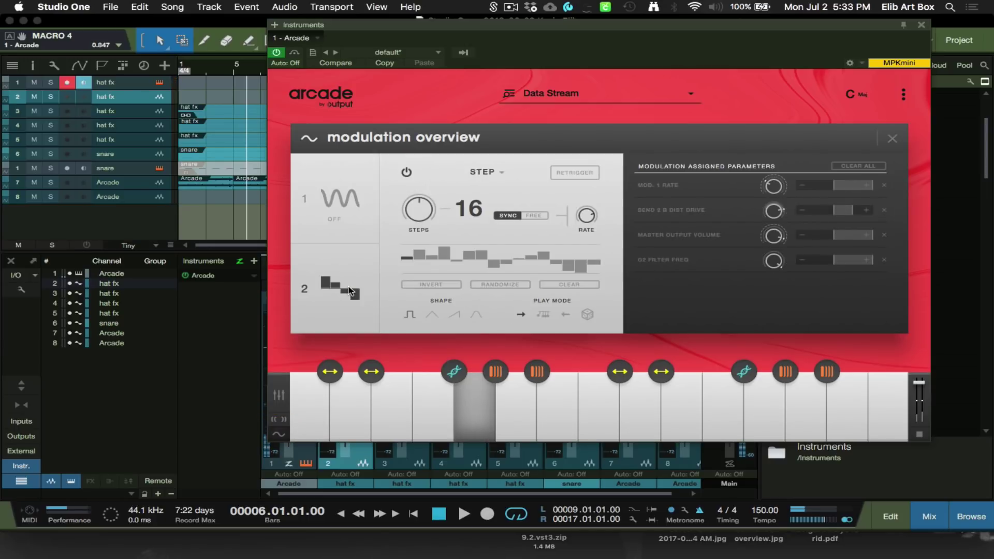
pyautogui.click(407, 172)
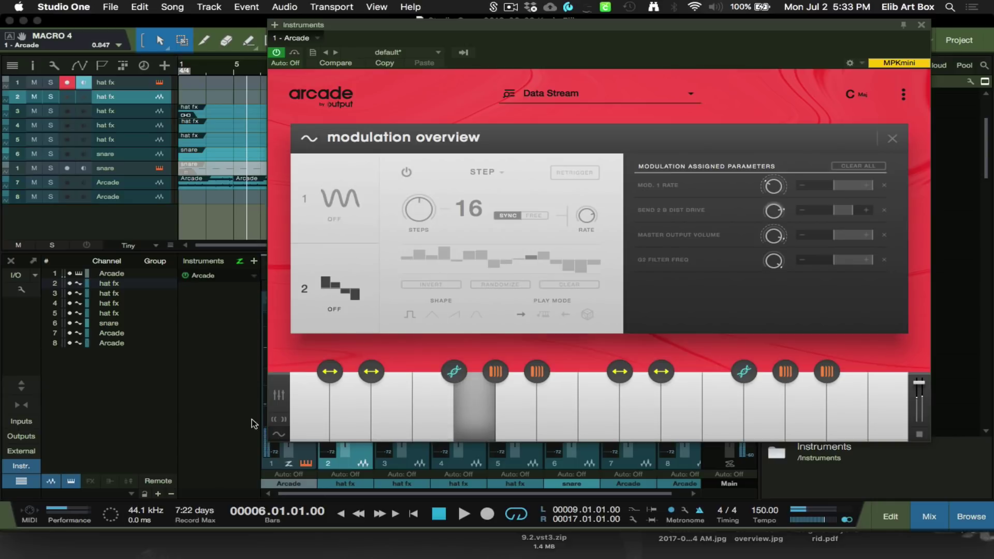
# Lower Arcade's Dirt macro to about 0.59 and bring the Delay, Reverb and Gater macros down to zero.
pyautogui.click(284, 420)
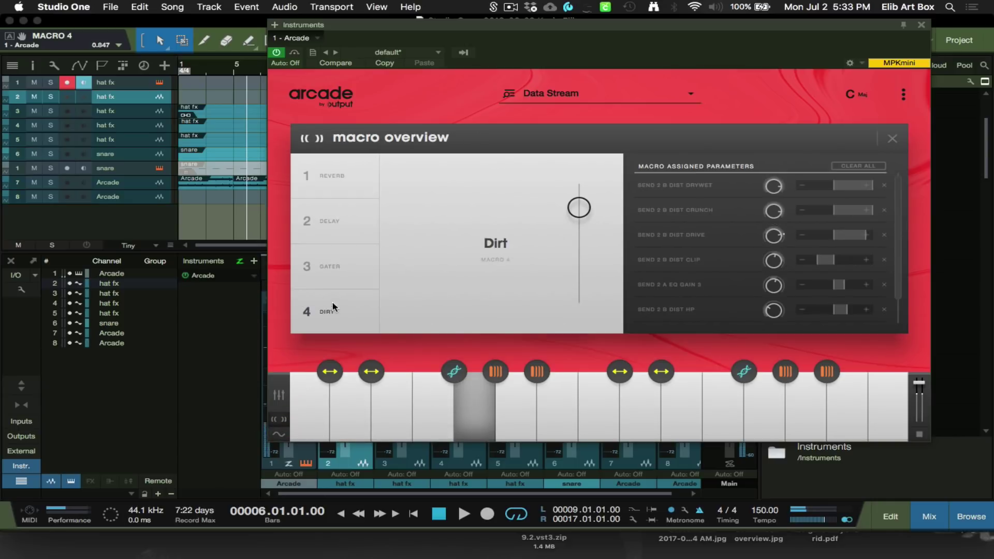
pyautogui.moveTo(579, 207); pyautogui.dragTo(578, 233)
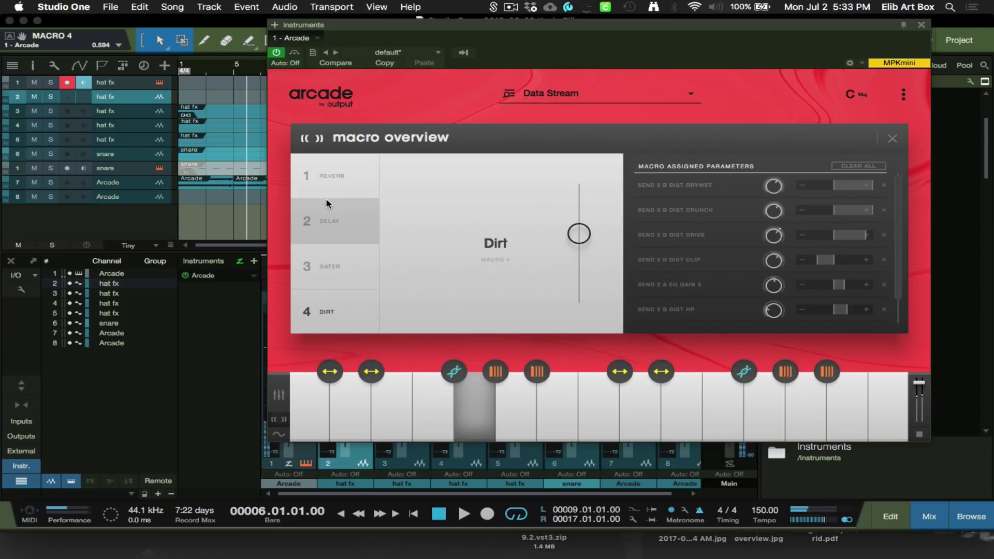
pyautogui.click(339, 220)
pyautogui.moveTo(576, 200); pyautogui.dragTo(589, 295)
pyautogui.click(360, 181)
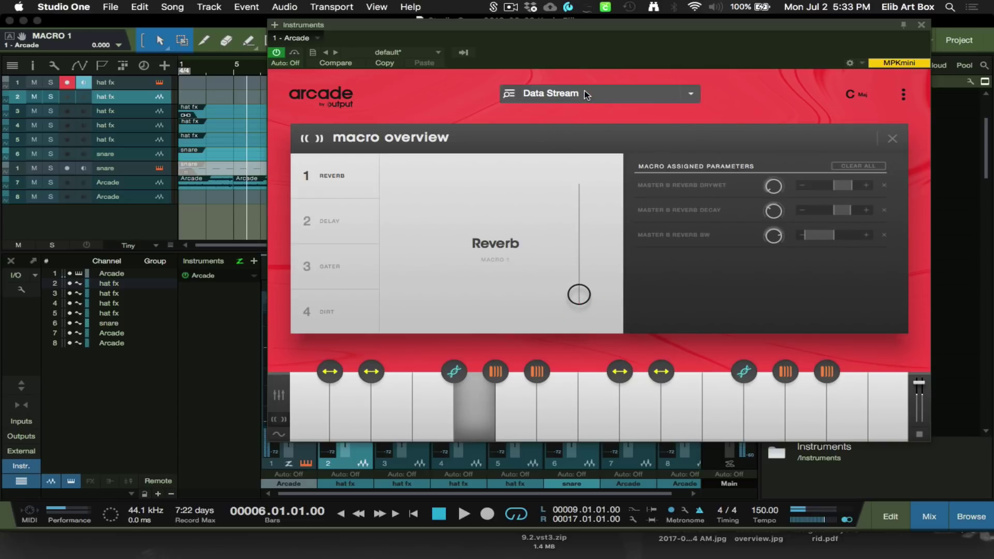
pyautogui.click(892, 139)
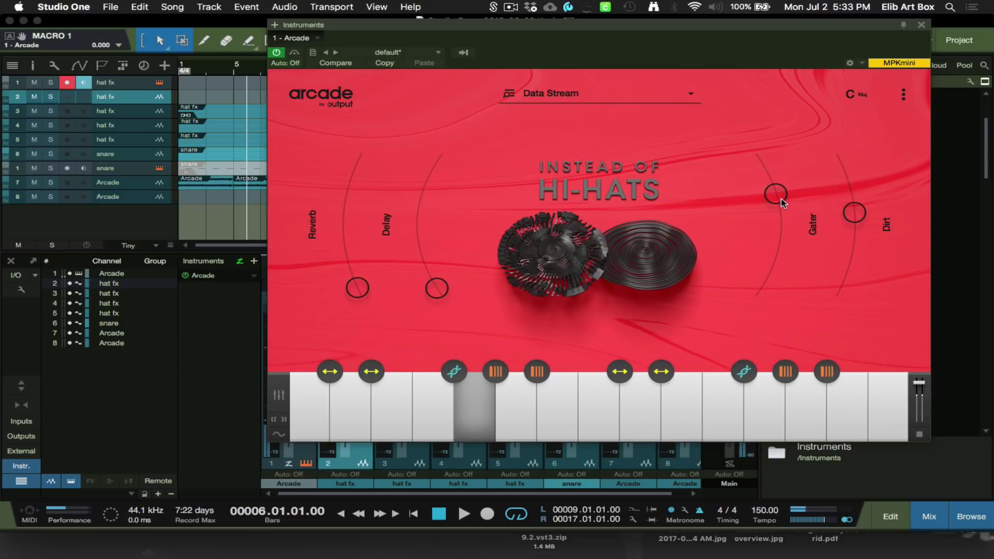
pyautogui.moveTo(810, 223); pyautogui.dragTo(757, 316)
pyautogui.moveTo(436, 286)
pyautogui.mouseDown()
pyautogui.moveTo(439, 176)
pyautogui.moveTo(406, 232)
pyautogui.moveTo(434, 303)
pyautogui.mouseUp()
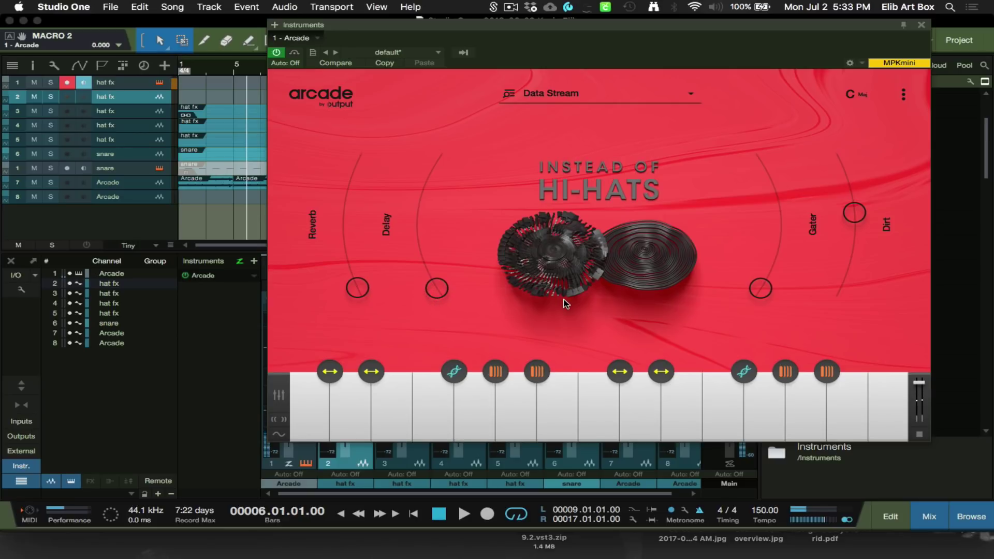
# Reopen the fifth white key's sample for editing and loop a narrow section of its loud part in reverse.
pyautogui.click(476, 433)
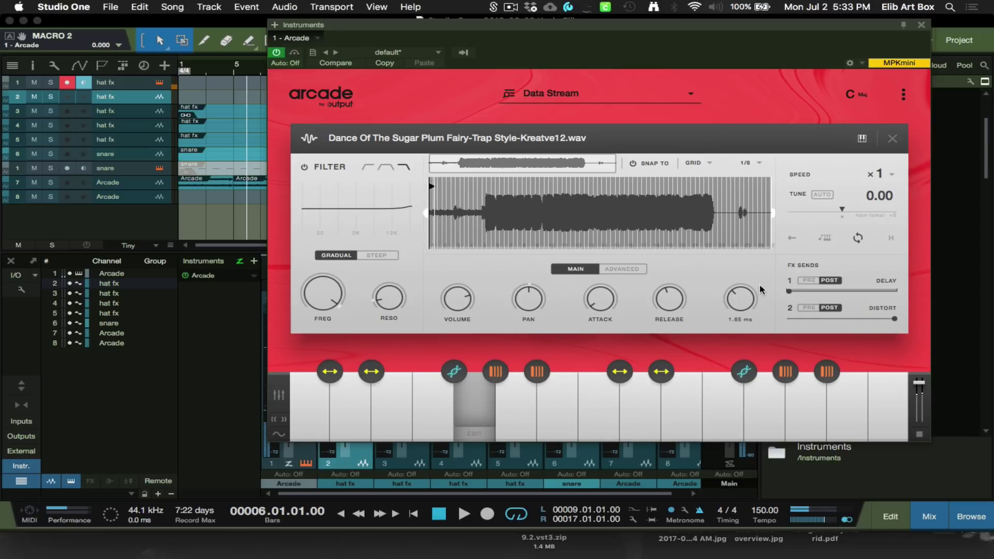
pyautogui.click(791, 238)
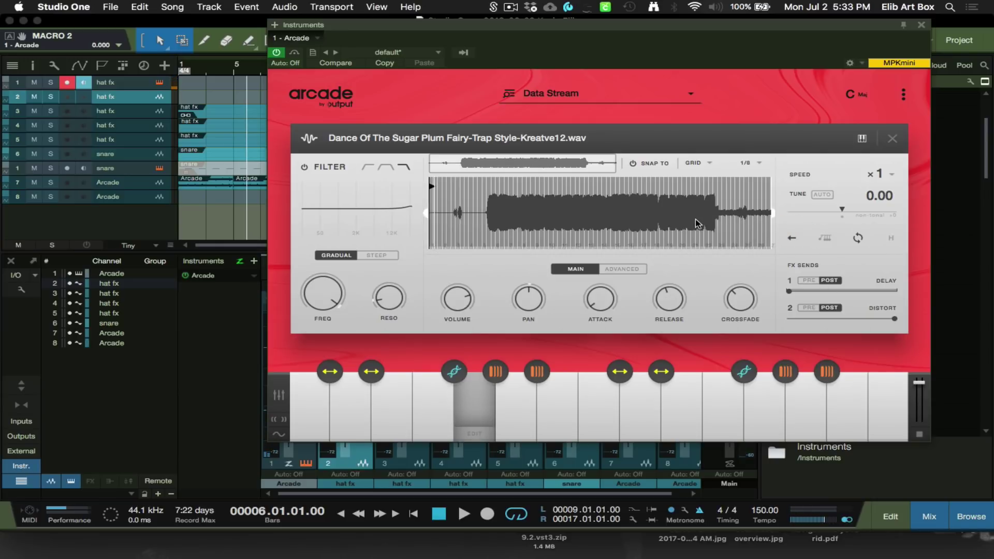
pyautogui.moveTo(775, 217); pyautogui.dragTo(446, 220)
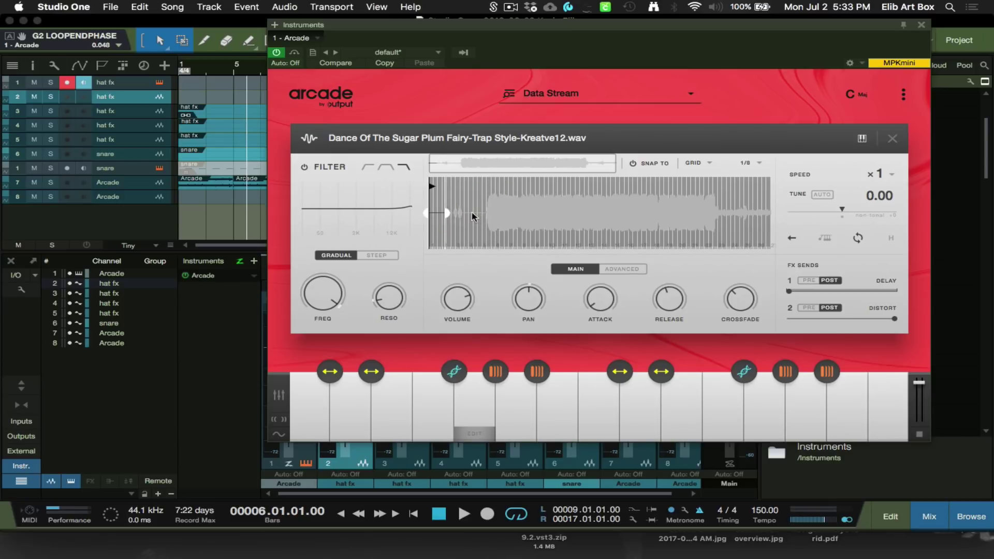
pyautogui.moveTo(446, 214); pyautogui.dragTo(551, 217)
pyautogui.moveTo(426, 213)
pyautogui.mouseDown()
pyautogui.moveTo(527, 223)
pyautogui.moveTo(525, 233)
pyautogui.mouseUp()
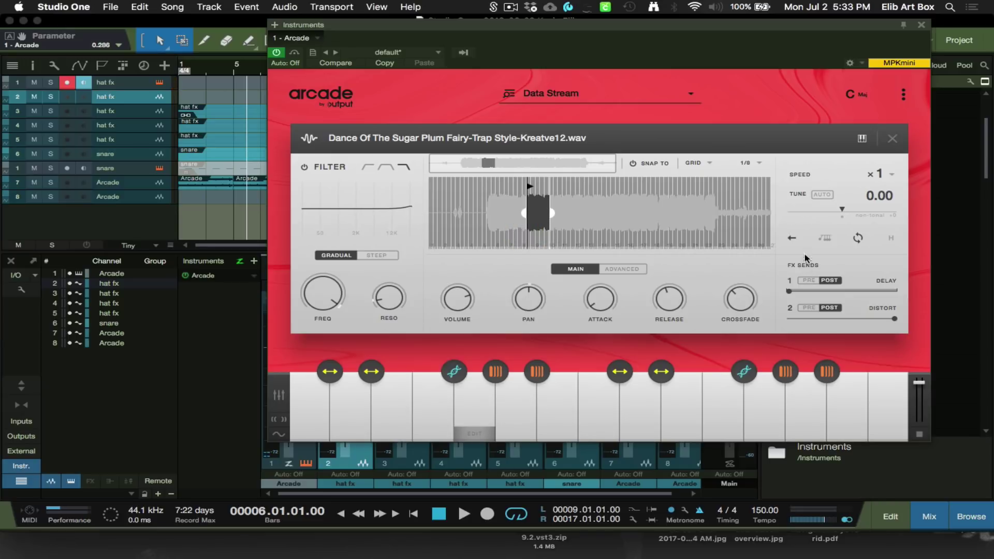
# Turn off the sample's looping and toggle its reverse playback to compare both directions.
pyautogui.click(858, 239)
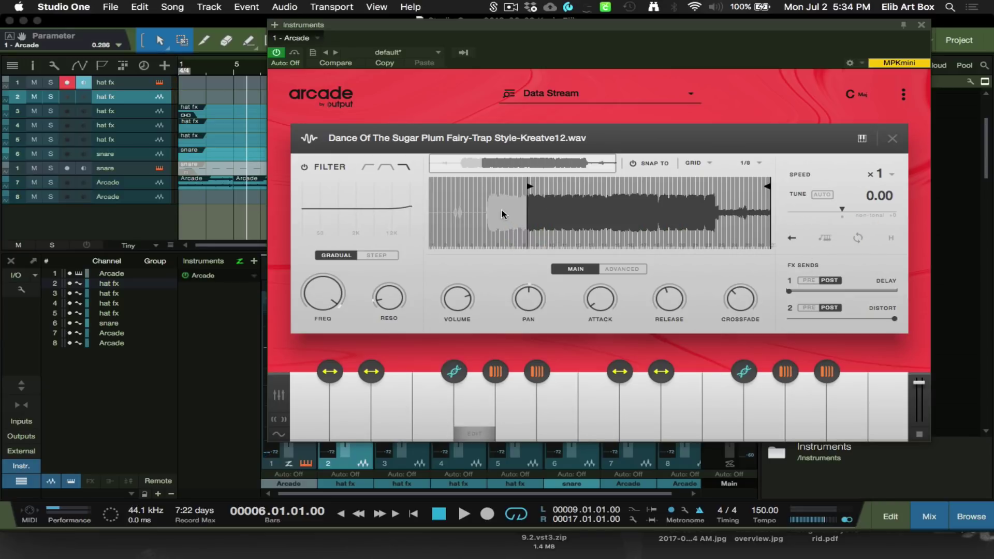
pyautogui.click(792, 240)
pyautogui.click(792, 239)
pyautogui.click(793, 240)
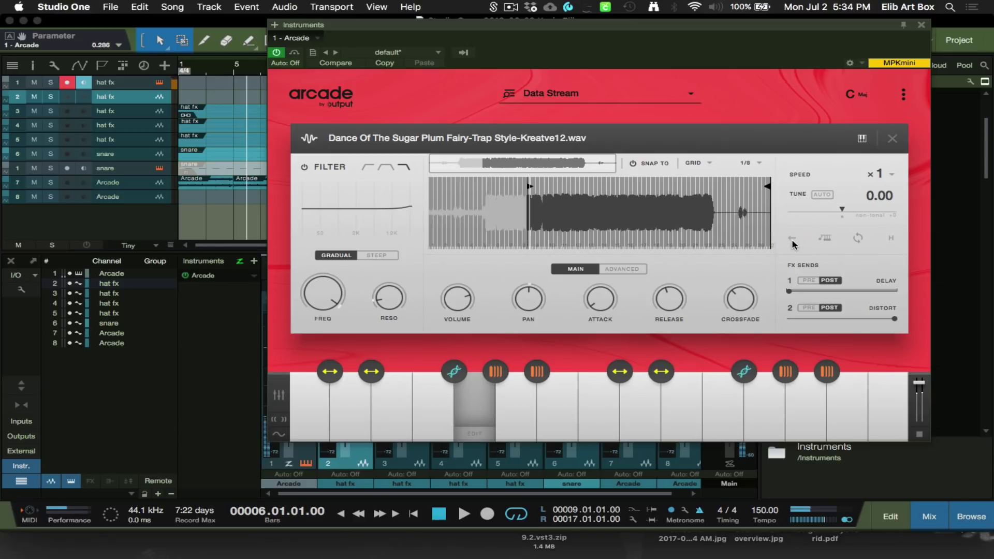
pyautogui.click(792, 241)
pyautogui.click(792, 240)
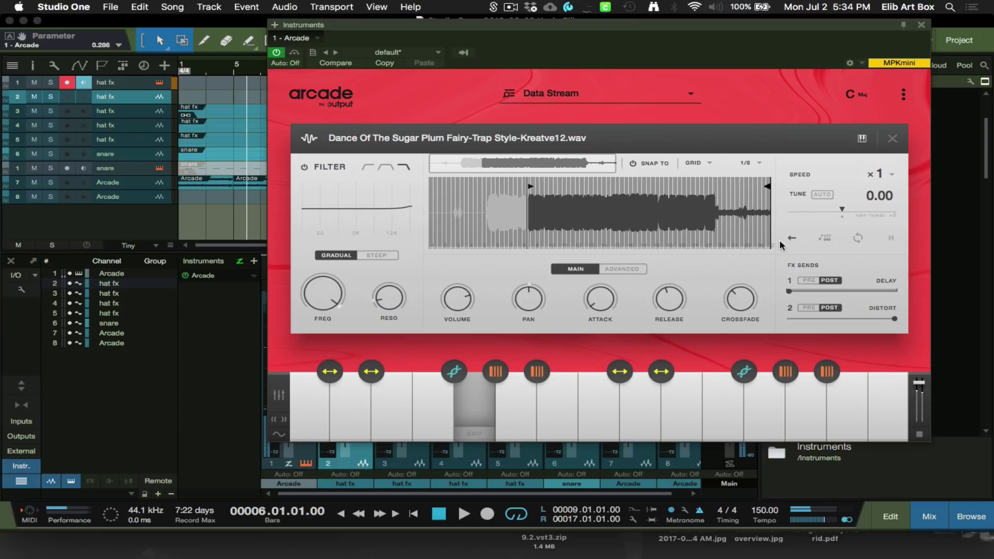
# Trim the sample to a short slice at the beginning of the loud waveform and turn looping back on.
pyautogui.moveTo(767, 193); pyautogui.dragTo(592, 187)
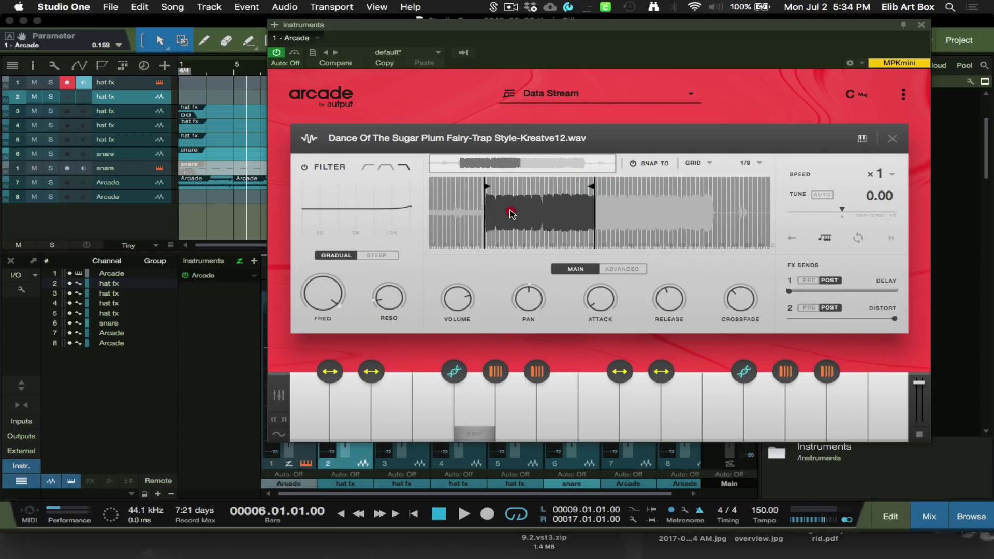
pyautogui.moveTo(593, 206); pyautogui.dragTo(510, 211)
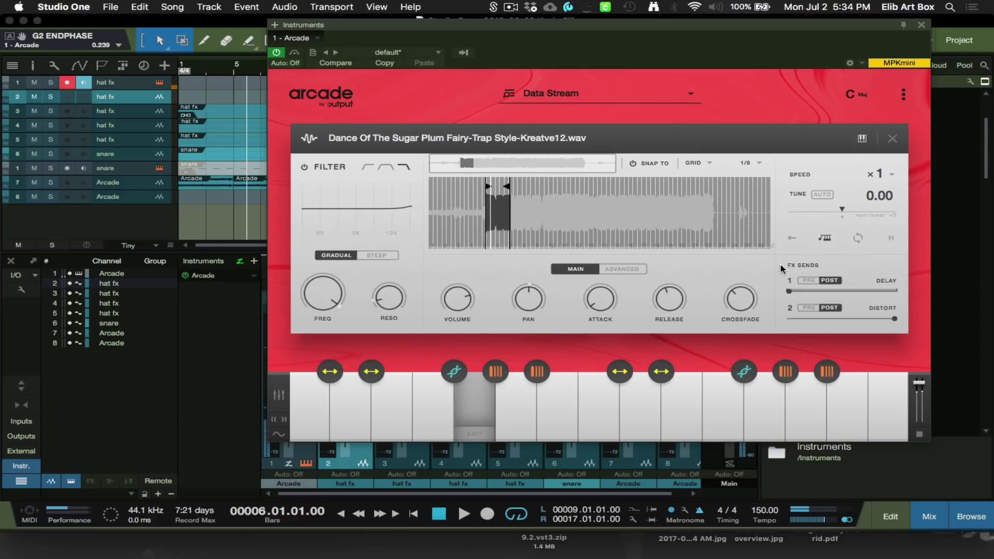
pyautogui.click(858, 237)
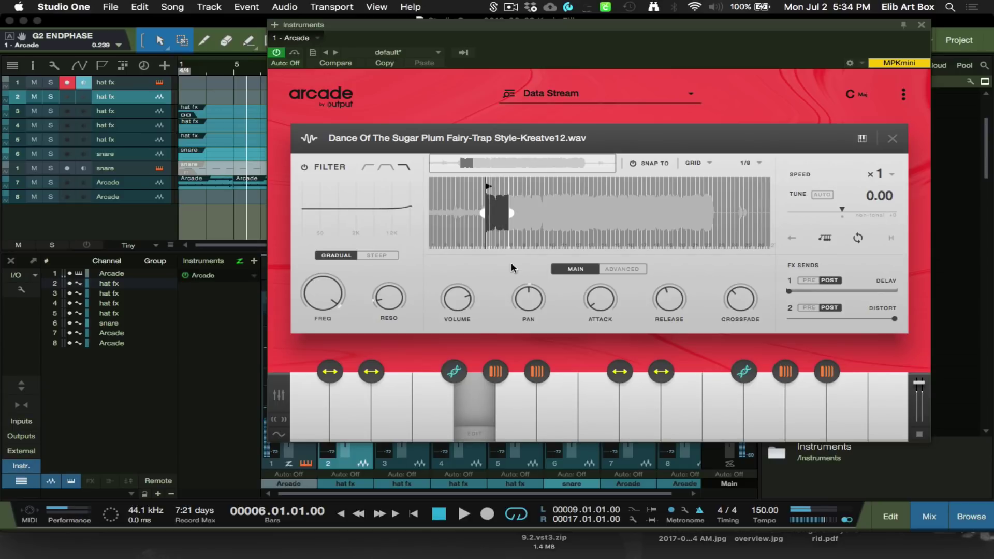
# Extend the loop end further into the loud waveform and fine-tune the loop start to about 0.167.
pyautogui.moveTo(487, 215); pyautogui.dragTo(555, 224)
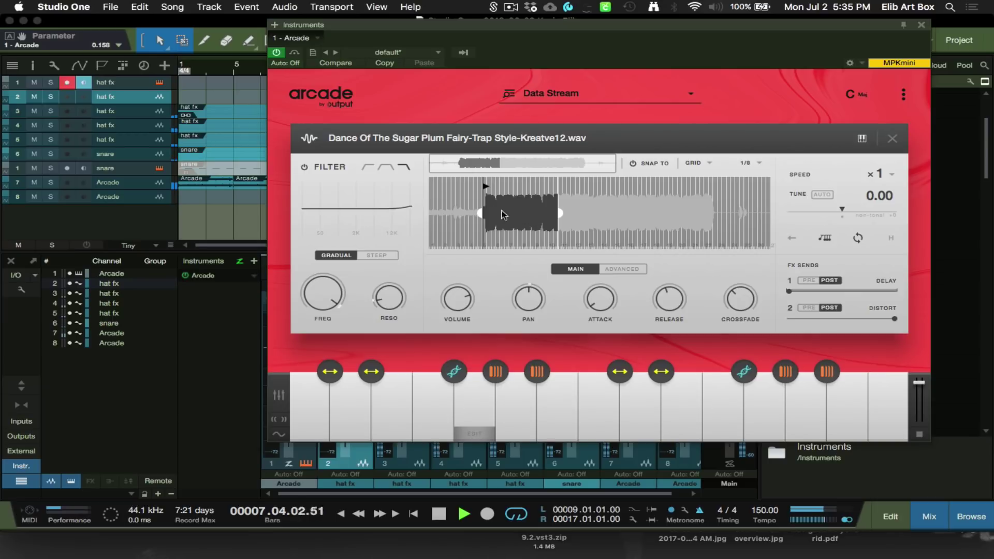
pyautogui.click(481, 214)
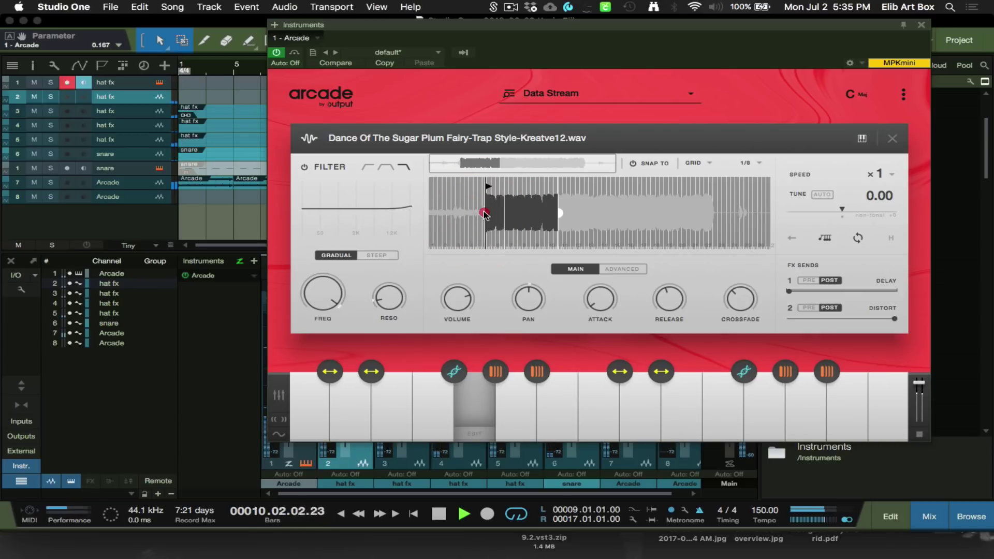
pyautogui.click(484, 213)
pyautogui.click(483, 214)
pyautogui.click(483, 214)
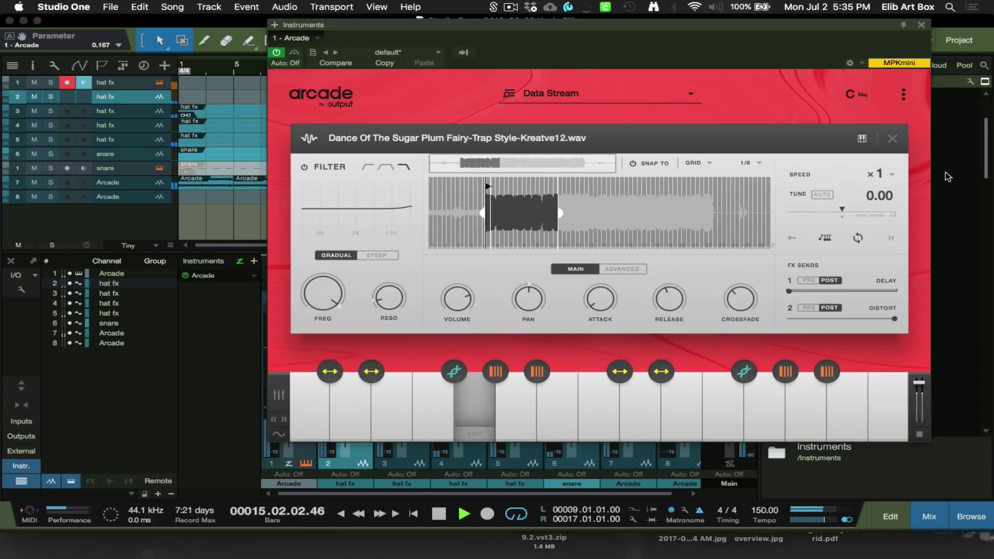
# Set the sample's playback speed to x2 and display its advanced settings with the song stopped.
pyautogui.click(880, 175)
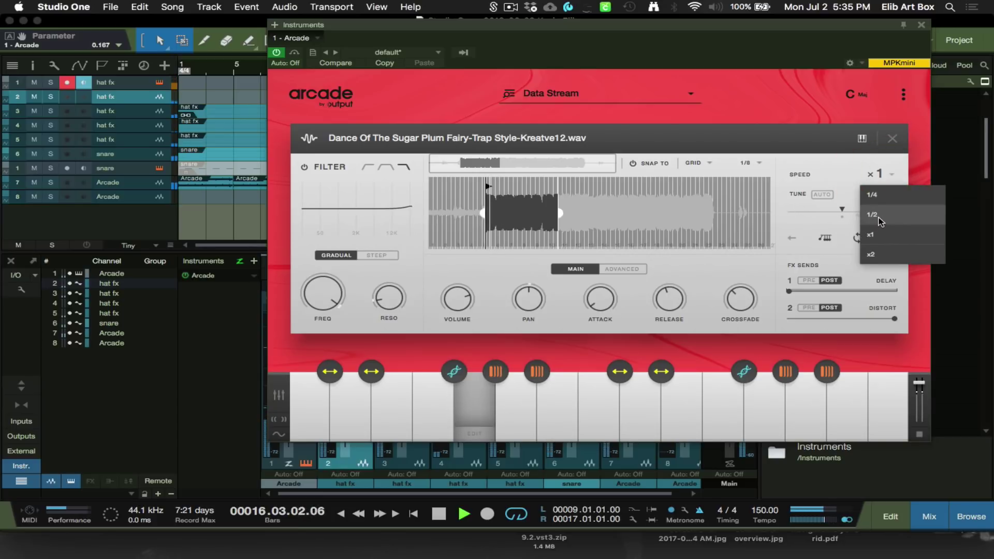
pyautogui.click(875, 255)
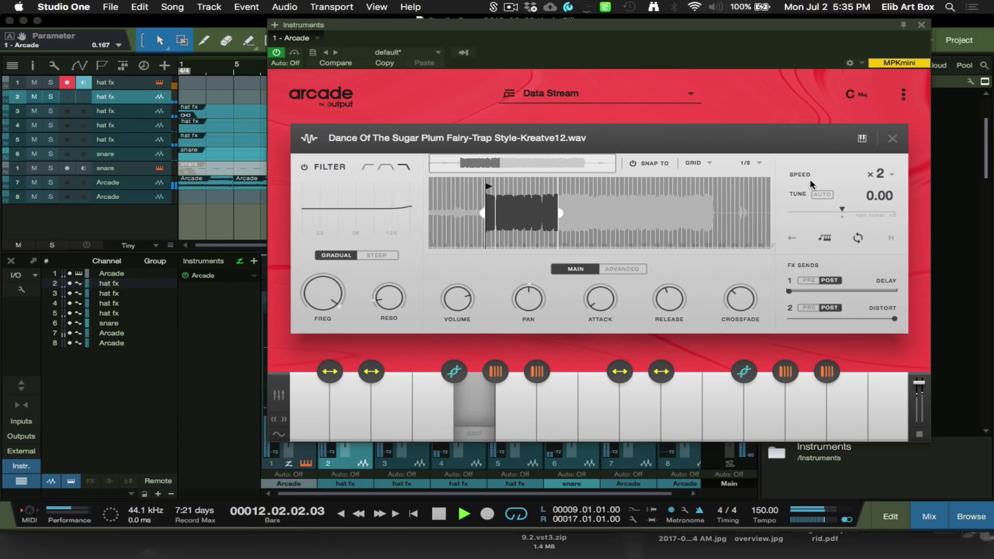
pyautogui.press('space')
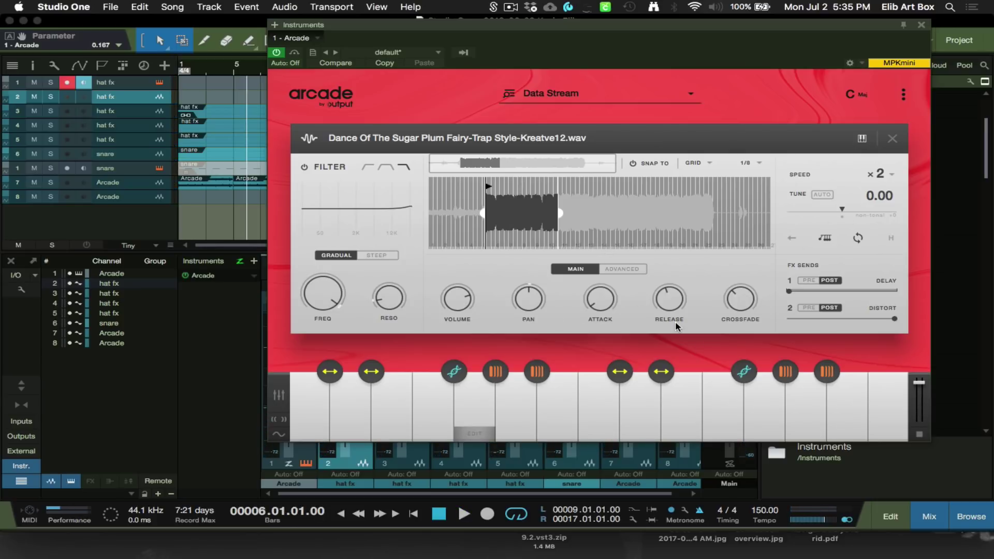
pyautogui.click(616, 270)
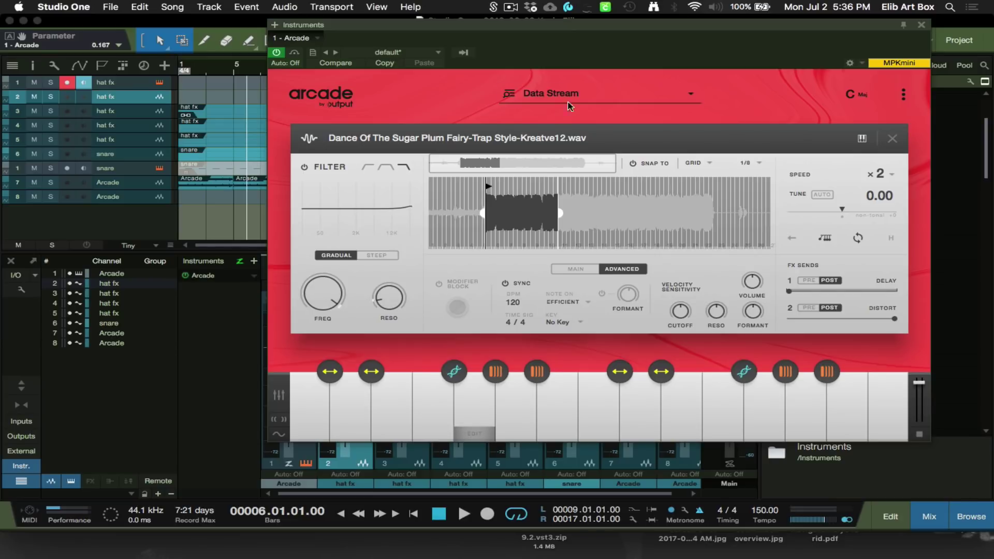
# Browse all Lines in Arcade's library and preview the Patterns line.
pyautogui.click(571, 93)
pyautogui.click(339, 135)
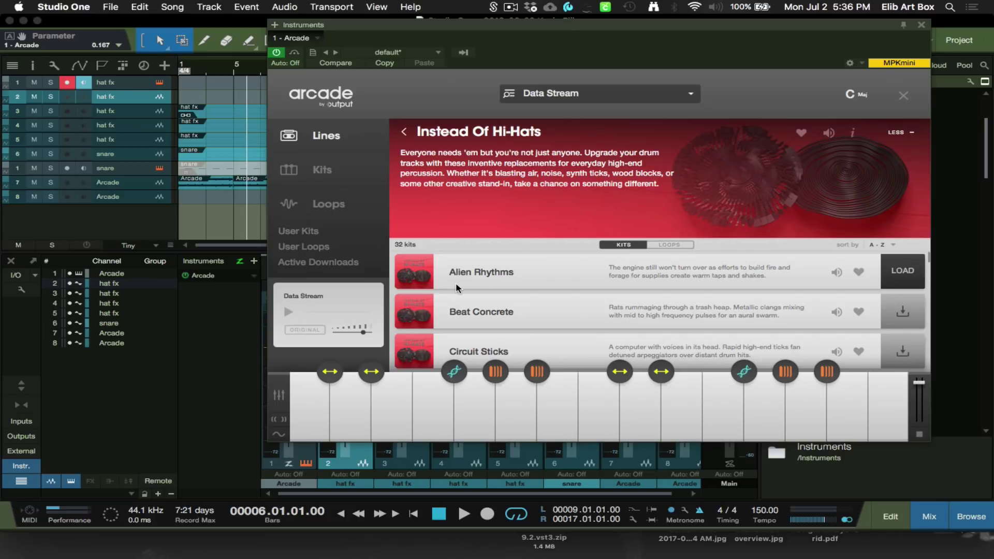
pyautogui.scroll(-5, 465, 289)
pyautogui.click(404, 132)
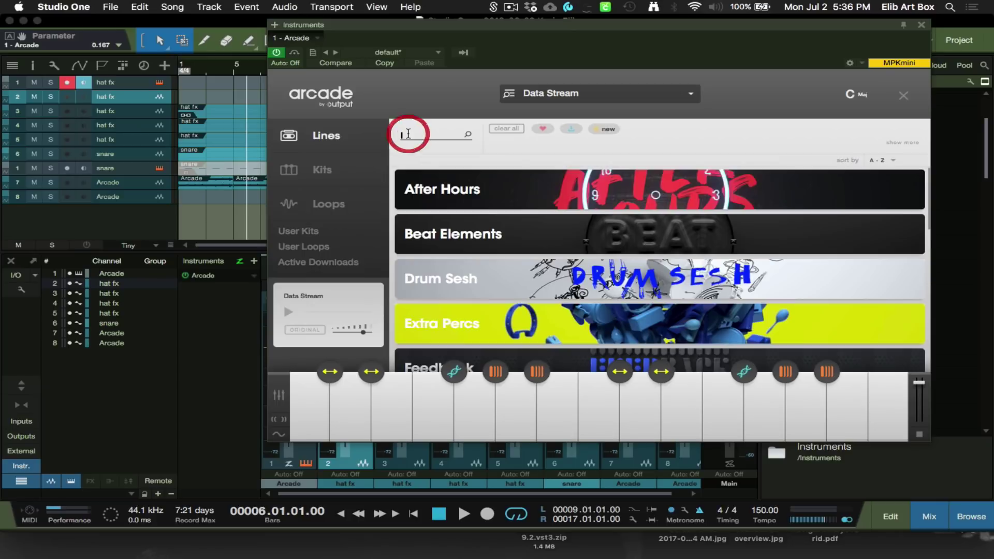
pyautogui.scroll(-7, 529, 244)
pyautogui.scroll(-4, 529, 244)
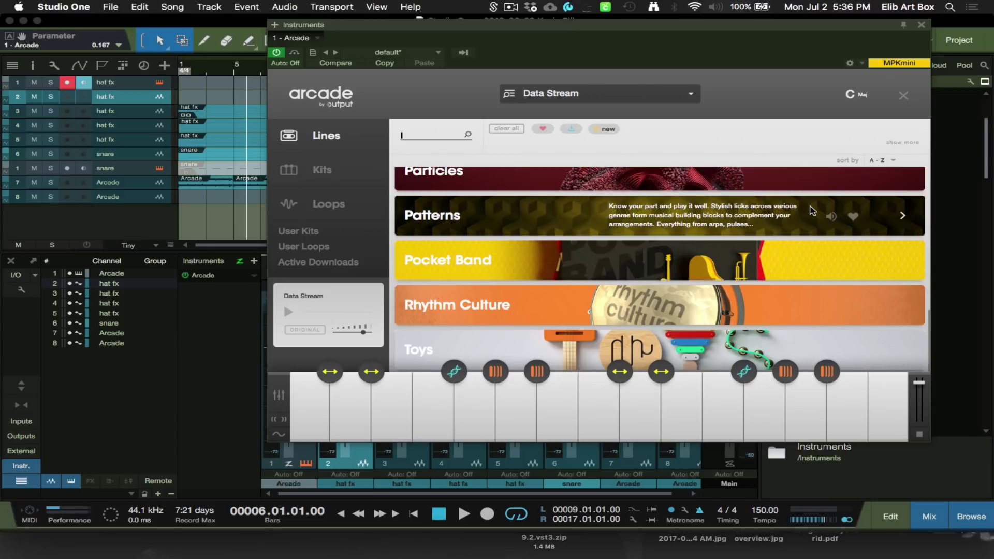
pyautogui.click(829, 217)
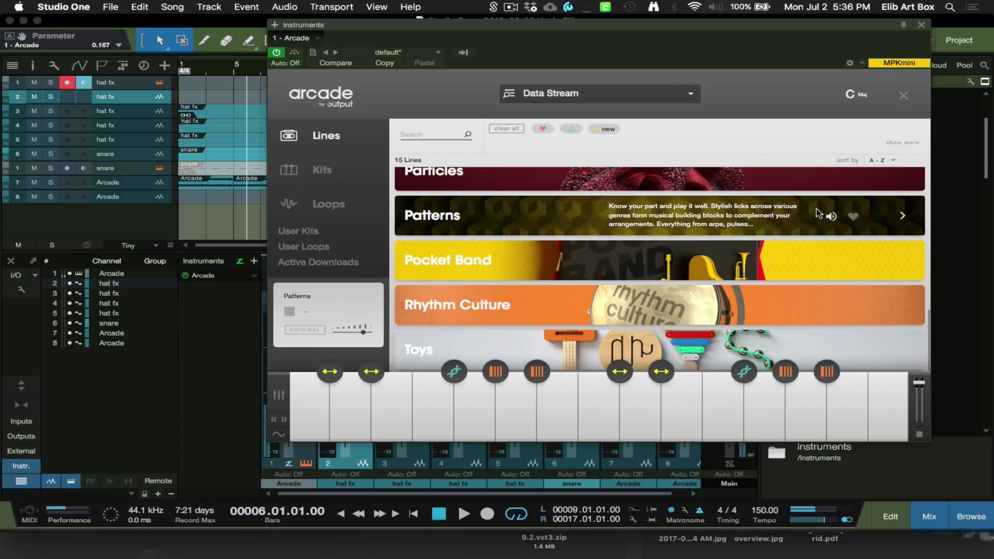
# Open the Patterns line and preview its Bit Boy, Brit Mood and Cali Lounge kits, stopping playback at the end.
pyautogui.click(910, 215)
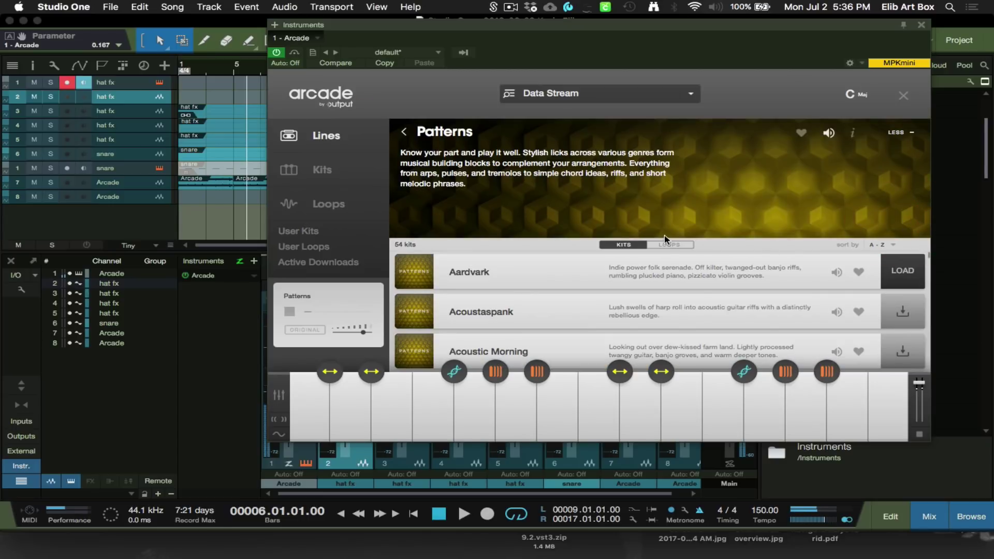
pyautogui.scroll(-5, 744, 309)
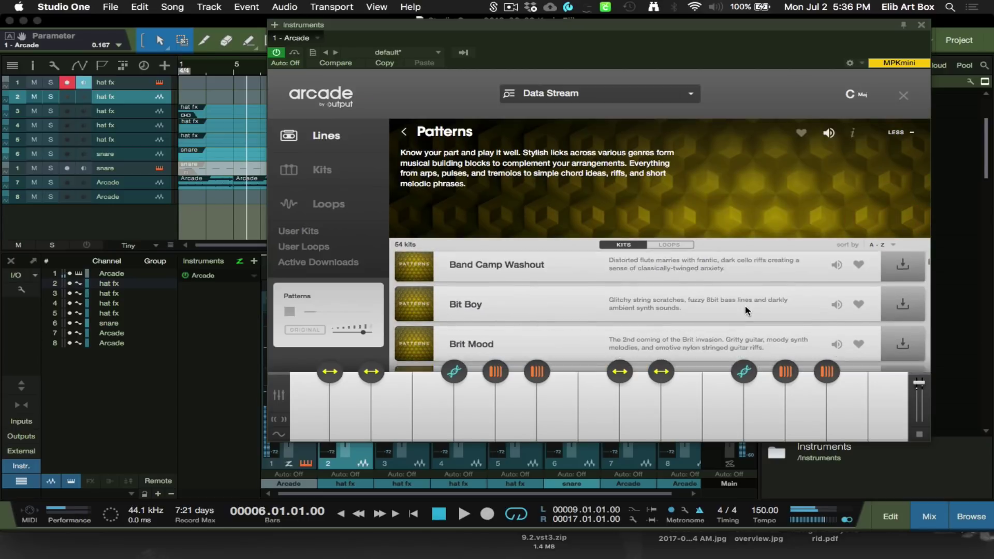
pyautogui.click(839, 290)
pyautogui.scroll(-2, 840, 291)
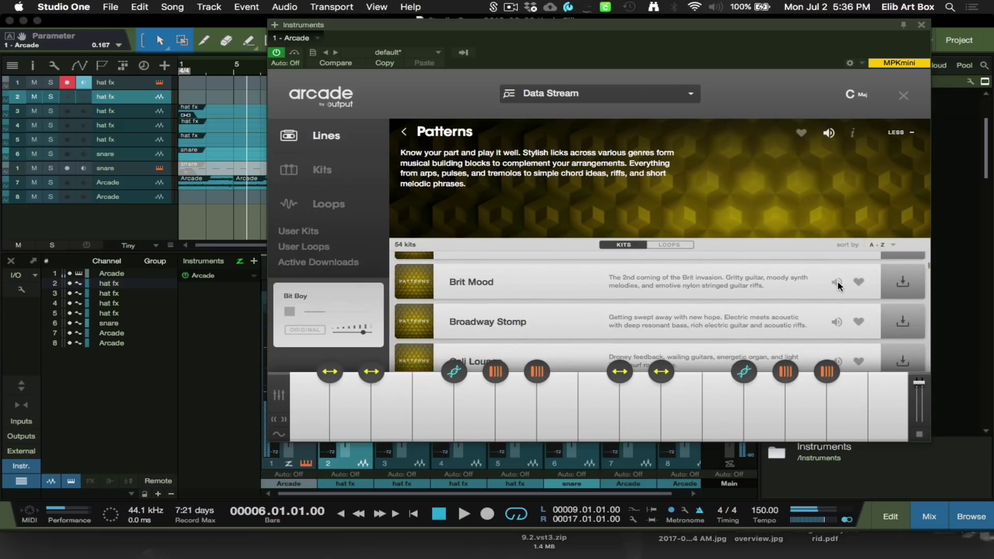
pyautogui.click(838, 283)
pyautogui.scroll(-2, 839, 286)
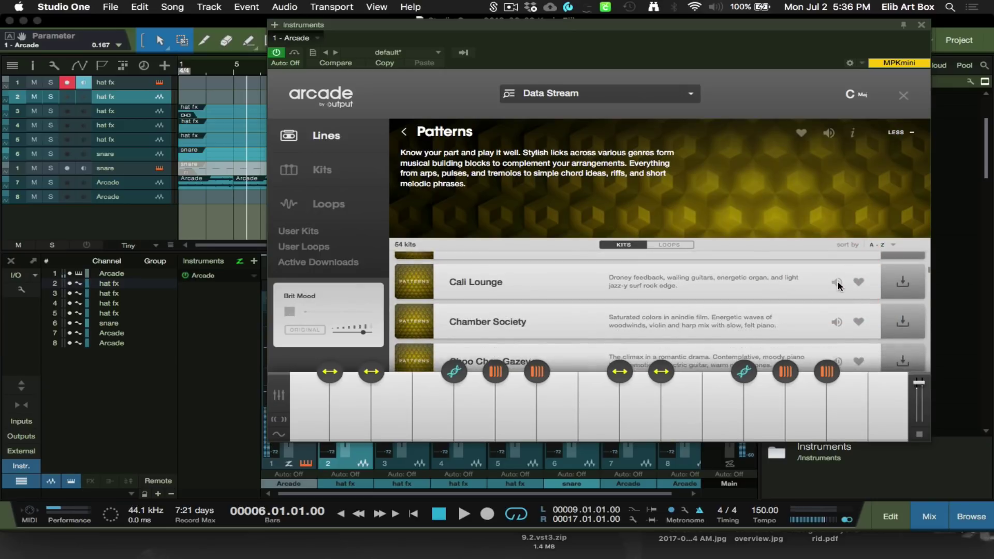
pyautogui.click(837, 276)
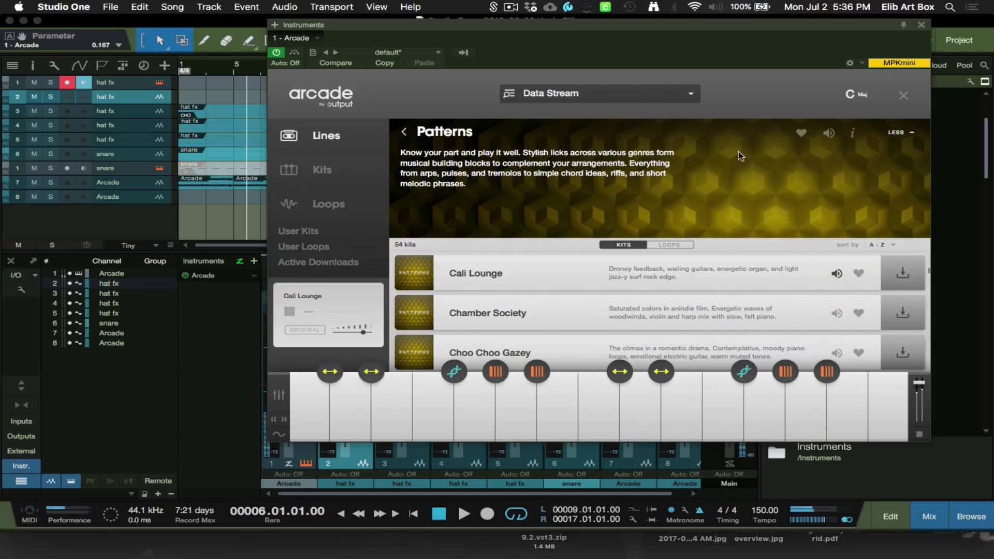
pyautogui.click(289, 313)
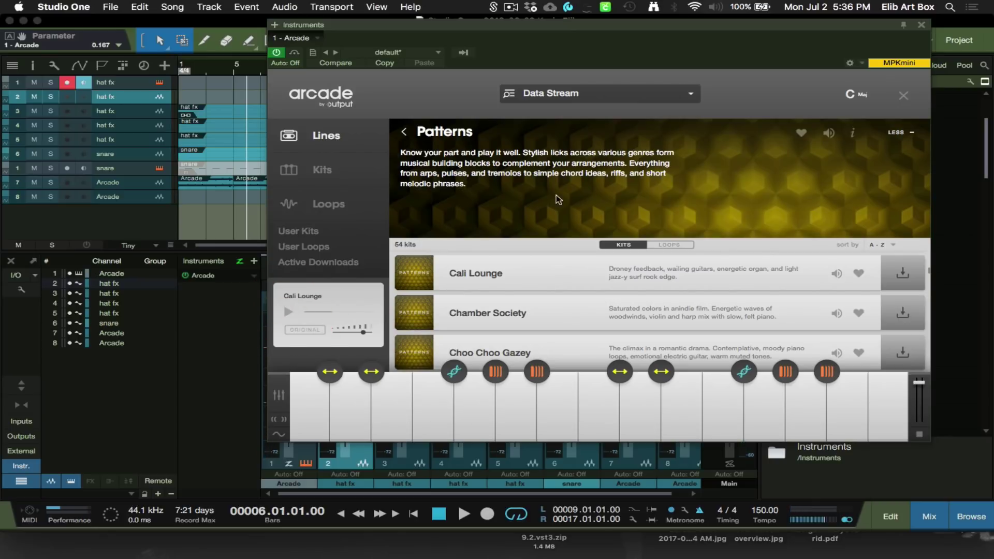
# Return to the list of Lines, preview the Extra Percs line and open its kits.
pyautogui.click(406, 133)
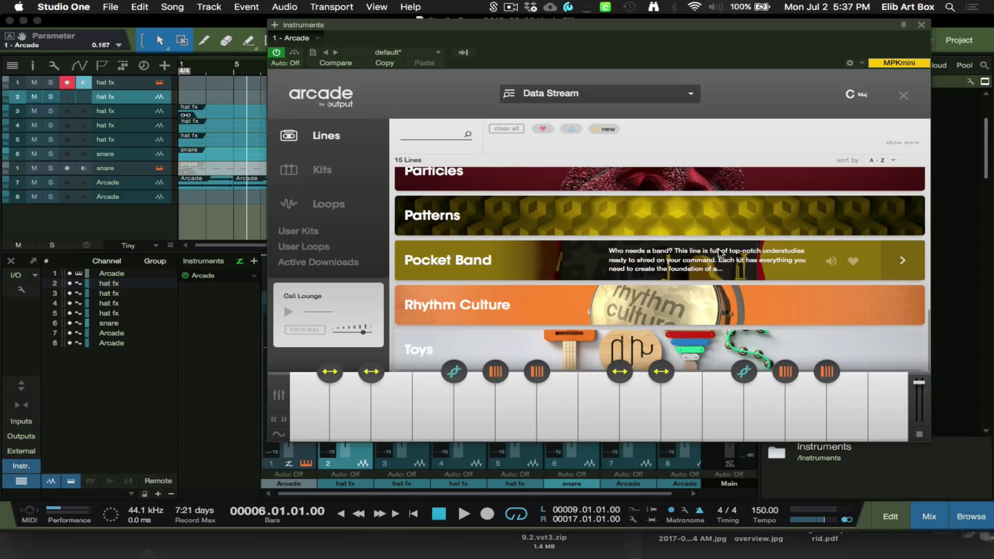
pyautogui.scroll(5, 688, 241)
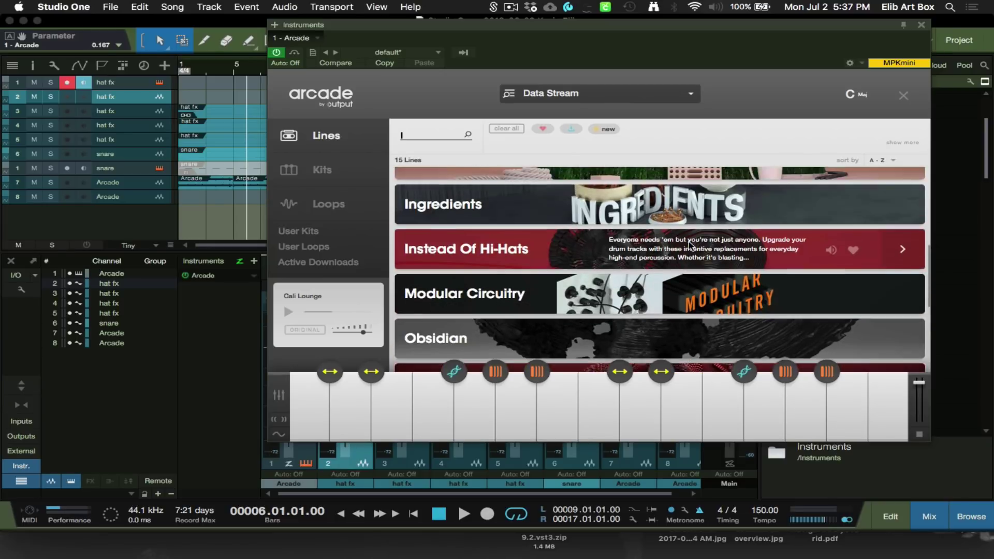
pyautogui.scroll(3, 731, 209)
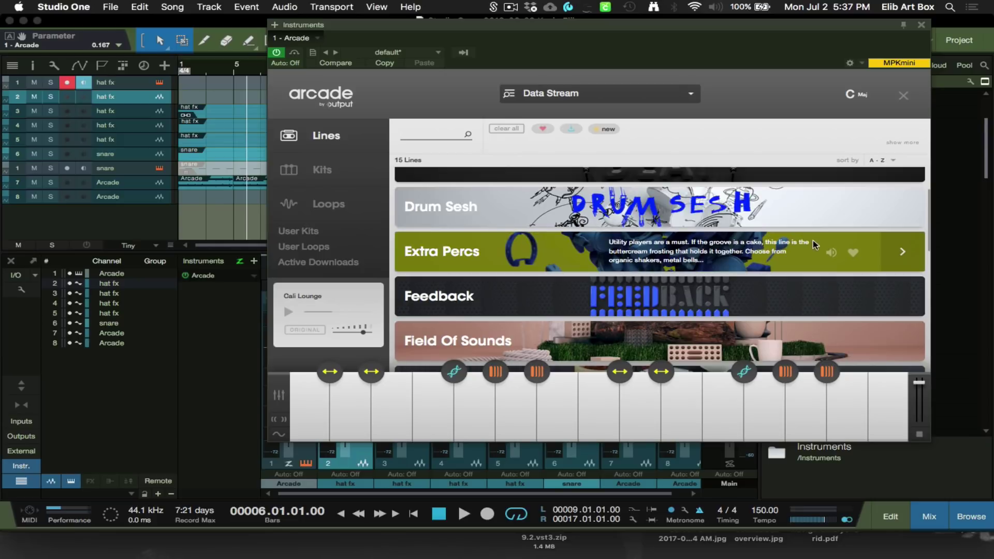
pyautogui.click(830, 257)
pyautogui.click(908, 259)
# Preview the Circle Percussion kit while browsing the other Extra Percs kits, and stop the playback.
pyautogui.scroll(-2, 863, 264)
pyautogui.scroll(-3, 863, 269)
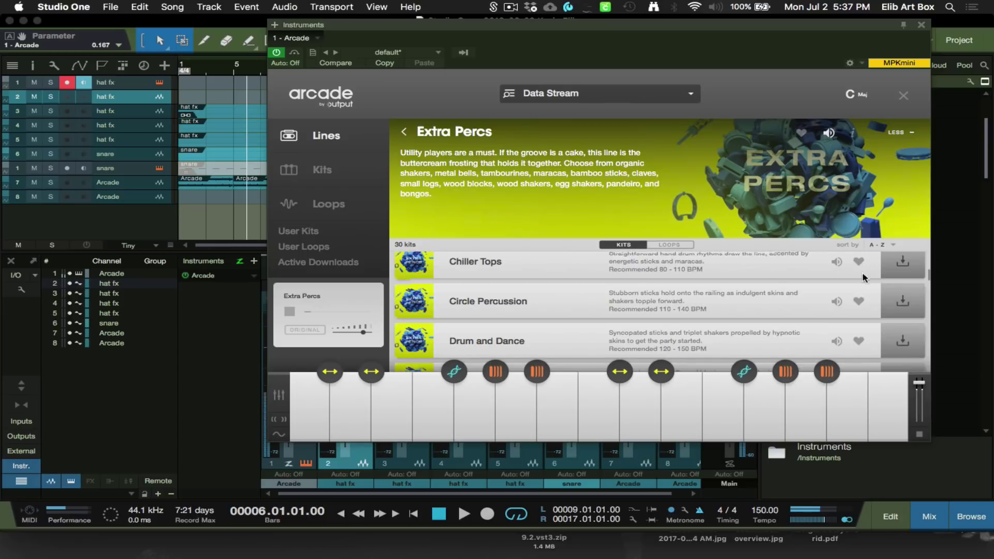
pyautogui.click(837, 303)
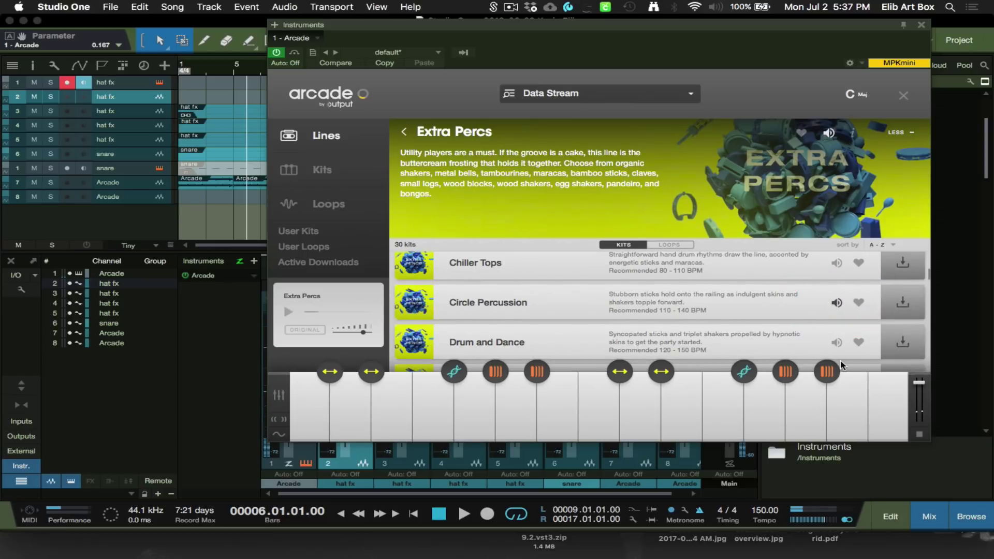
pyautogui.scroll(1, 810, 301)
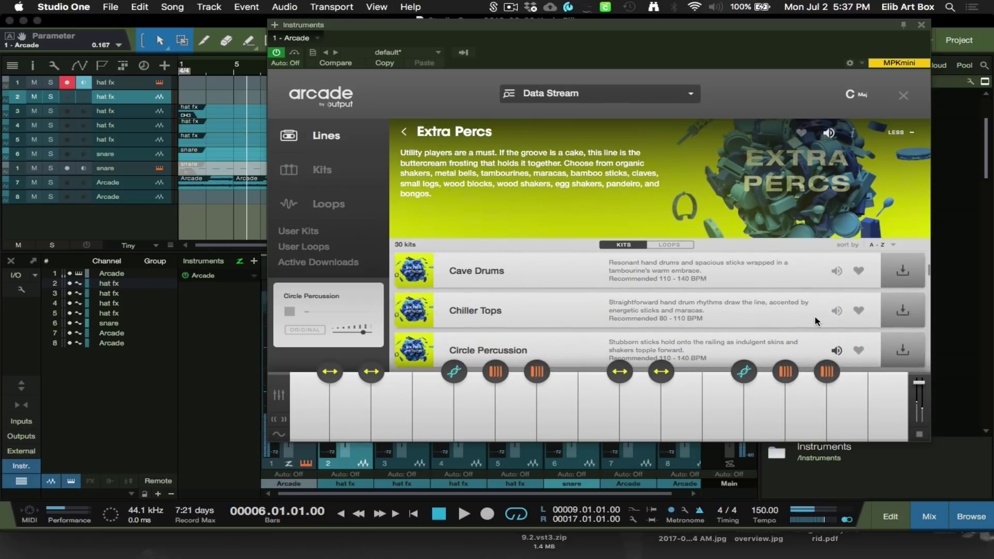
pyautogui.scroll(-5, 814, 316)
pyautogui.scroll(-3, 815, 321)
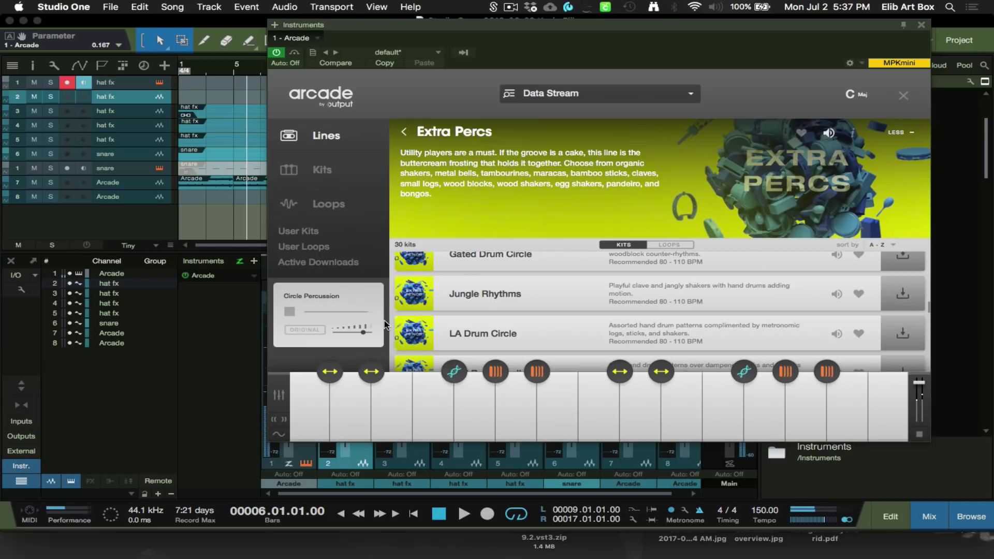
pyautogui.click(290, 312)
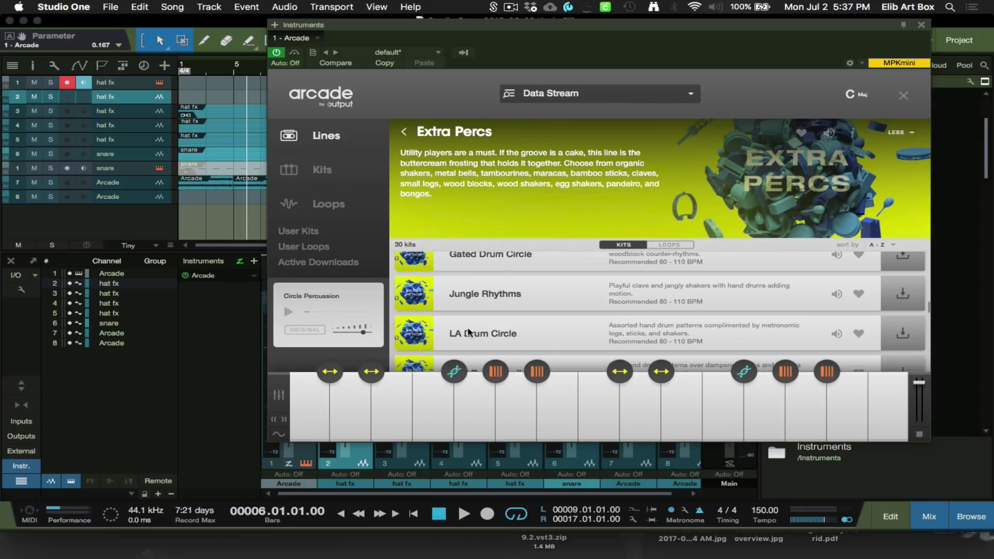
# Look through the active downloads, user loops and favourite kits, and return to the full list of Lines.
pyautogui.click(326, 261)
pyautogui.click(313, 246)
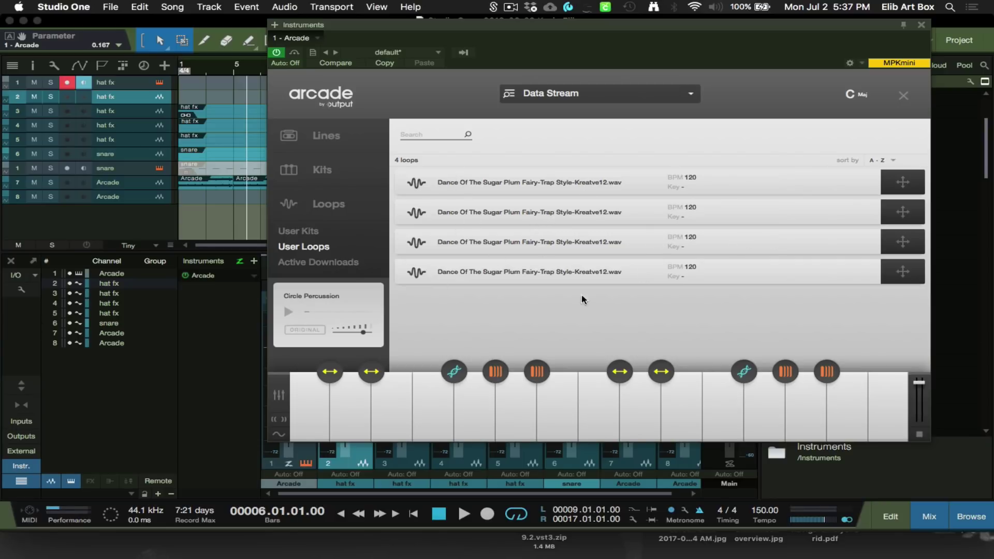
pyautogui.click(322, 169)
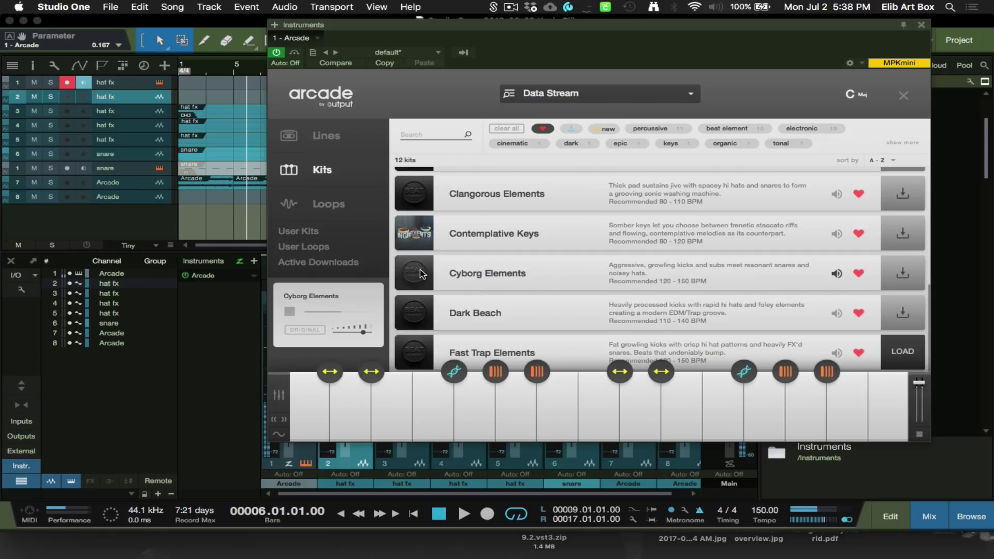
pyautogui.click(331, 136)
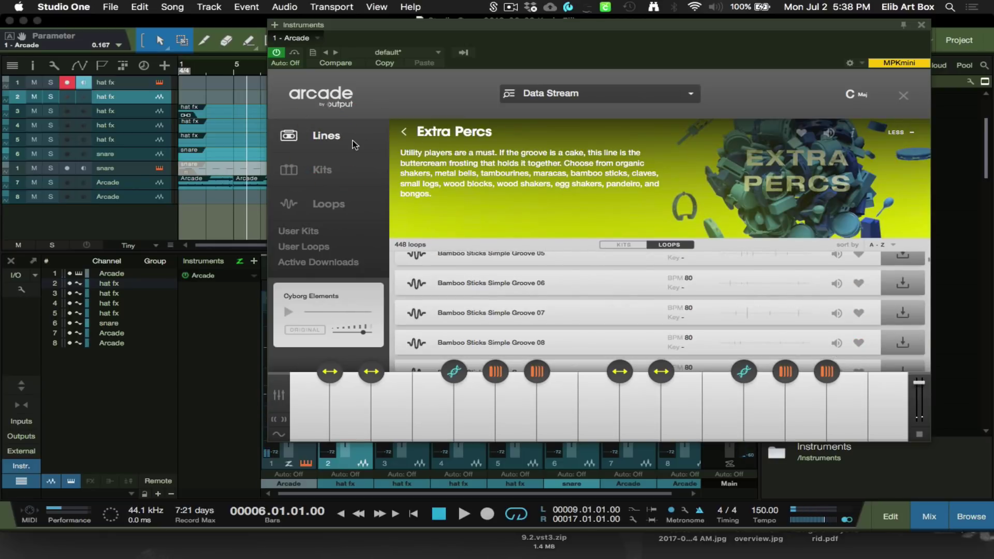
pyautogui.click(326, 135)
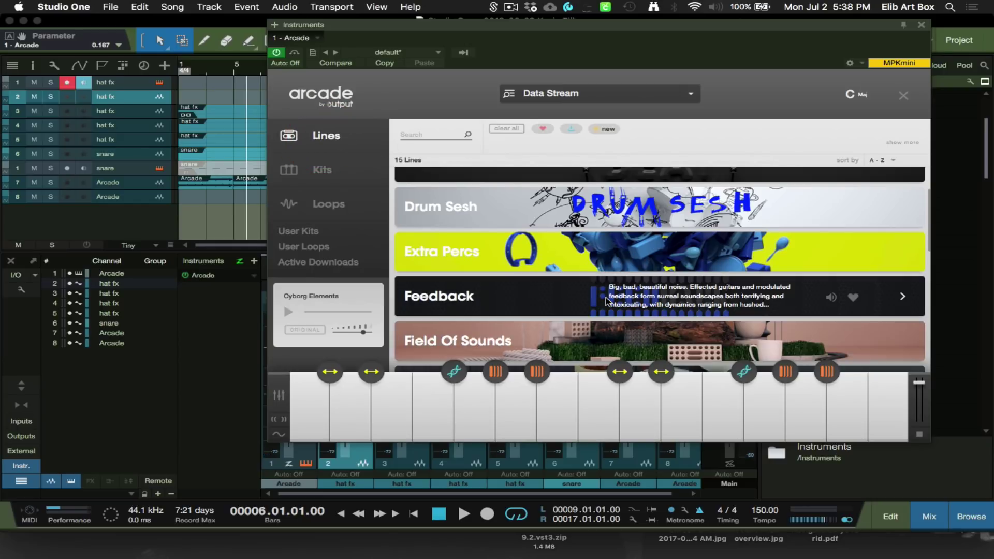
# Open the Beat Elements line and preview its After Dark Sounds kit.
pyautogui.scroll(-5, 606, 297)
pyautogui.scroll(7, 606, 300)
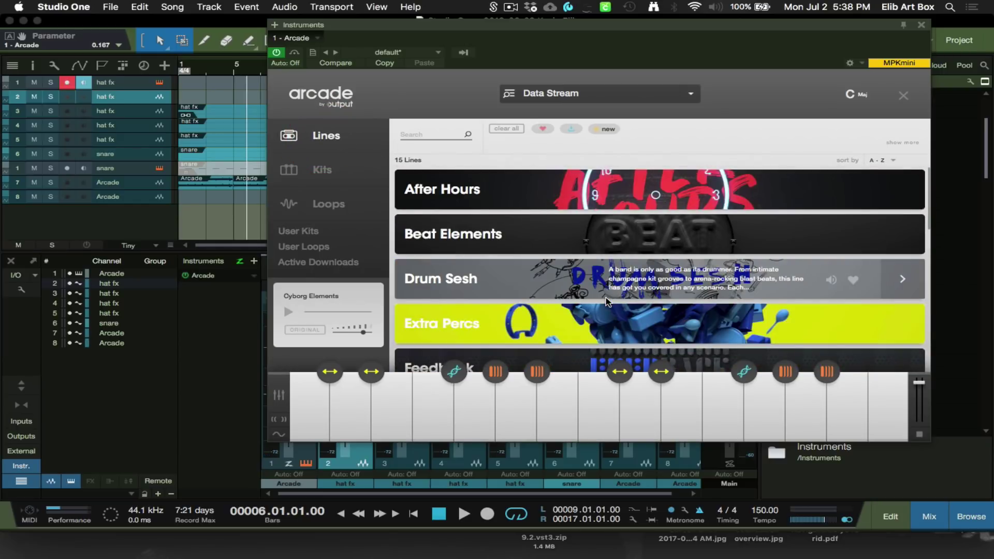
pyautogui.click(904, 234)
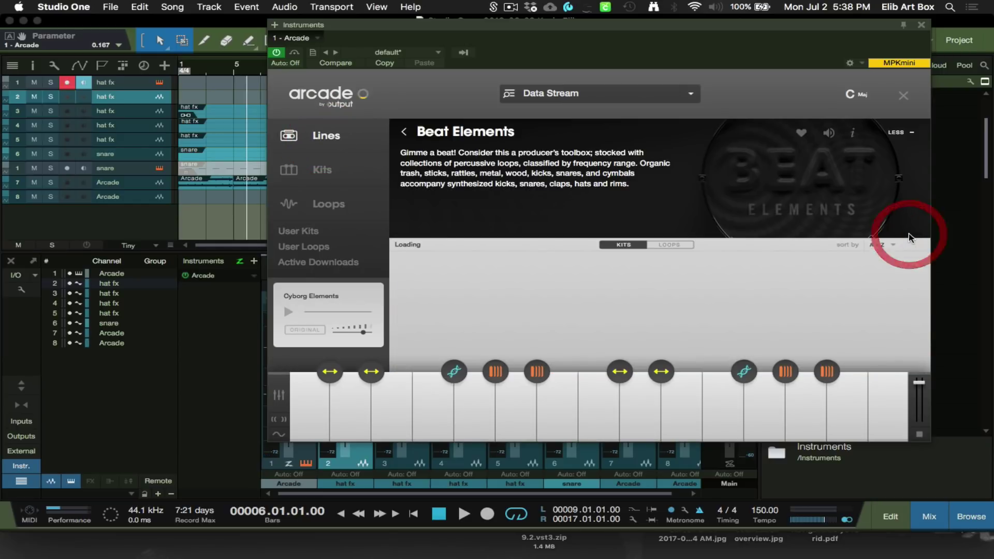
pyautogui.click(837, 313)
pyautogui.scroll(-2, 837, 313)
pyautogui.scroll(3, 834, 315)
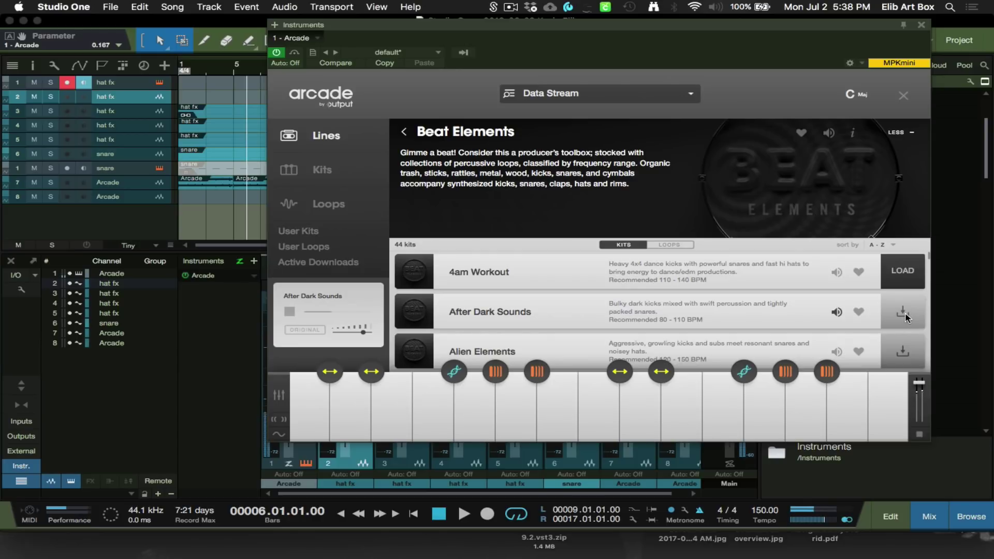
# Preview the Alien Elements kit and mark the After Dark Sounds kit as a favourite.
pyautogui.click(837, 352)
pyautogui.click(858, 312)
pyautogui.scroll(-3, 857, 313)
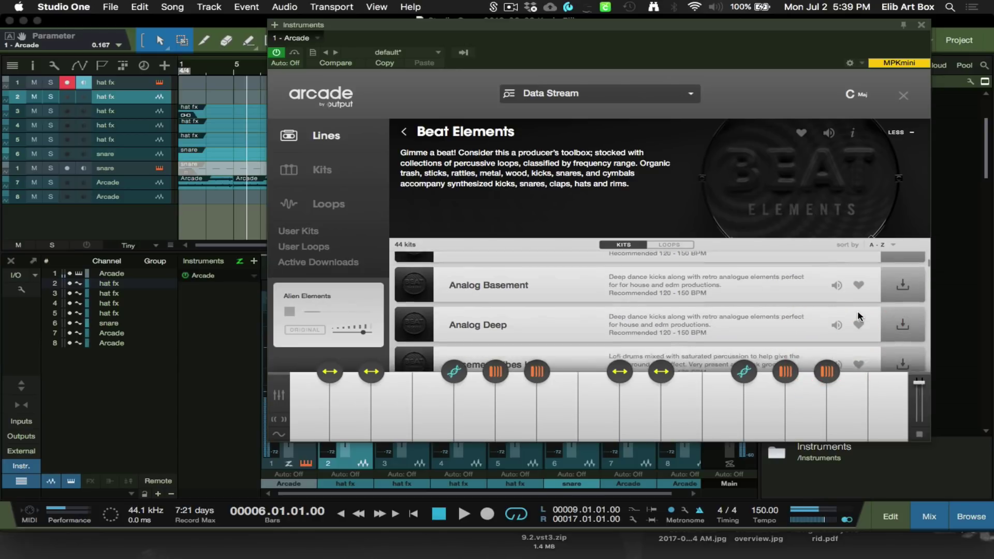
pyautogui.scroll(3, 857, 311)
pyautogui.scroll(-1, 857, 311)
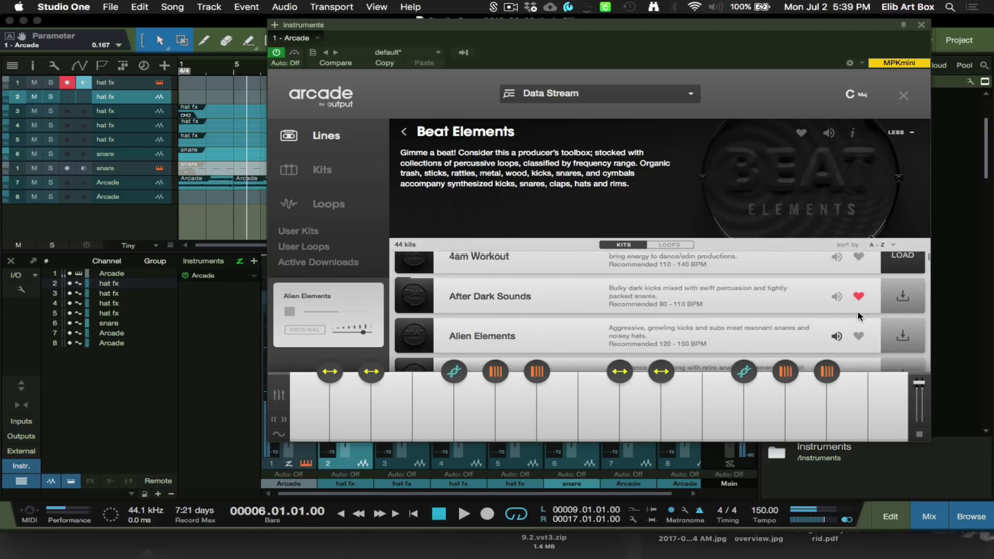
pyautogui.scroll(-1, 857, 310)
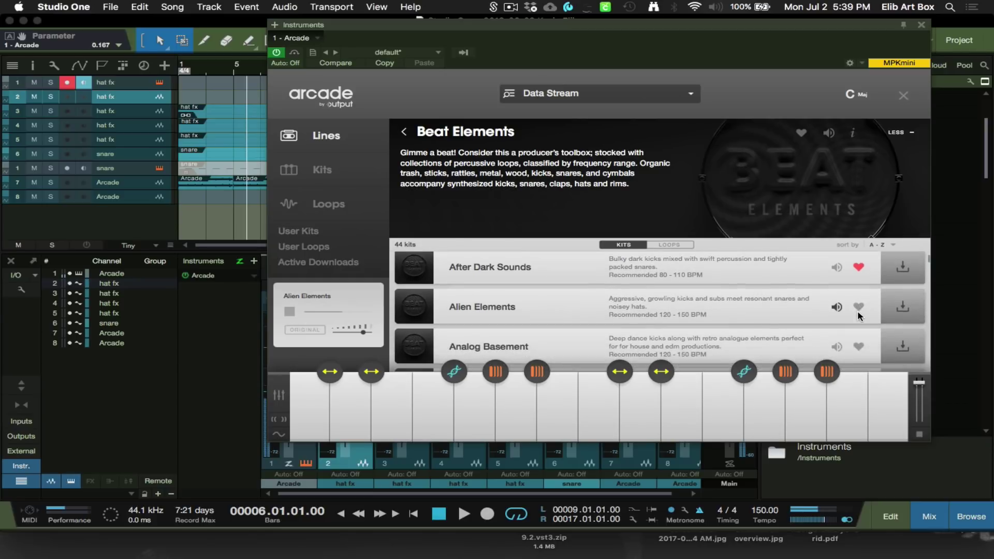
# Preview the Analog Basement, Analog Deep, Beat Box Hero and Beat Box Villain kits in Beat Elements.
pyautogui.click(837, 345)
pyautogui.scroll(-2, 840, 345)
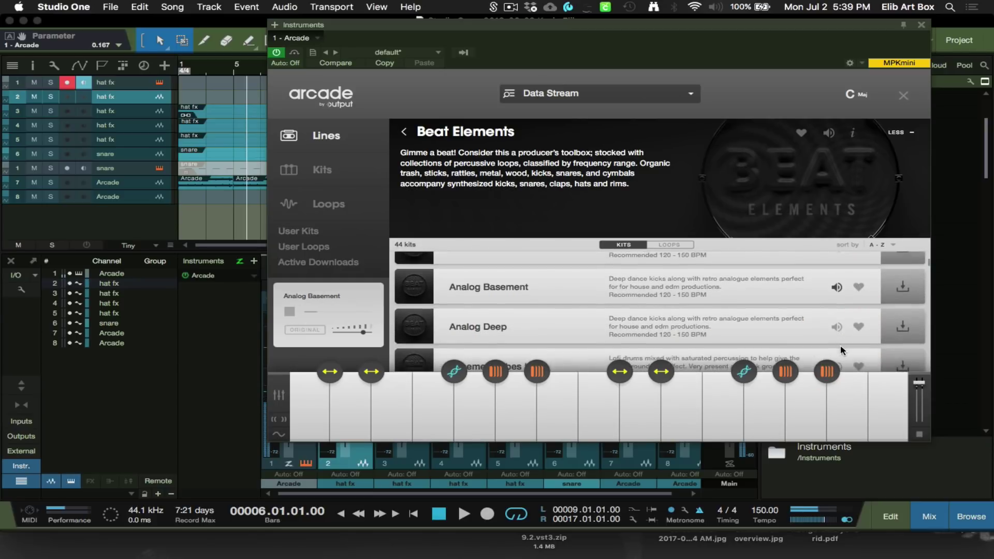
pyautogui.click(834, 334)
pyautogui.scroll(-3, 835, 325)
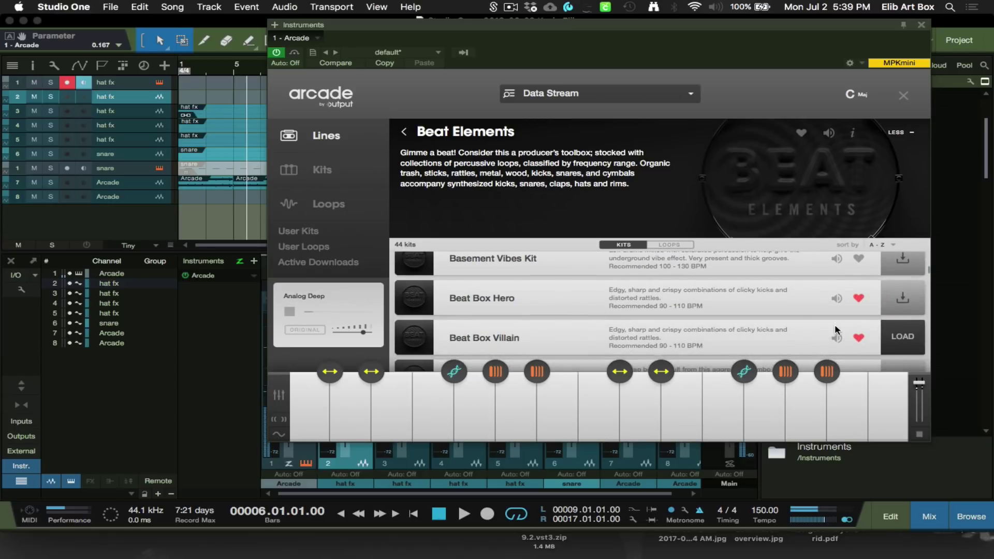
pyautogui.click(838, 298)
pyautogui.scroll(-1, 839, 294)
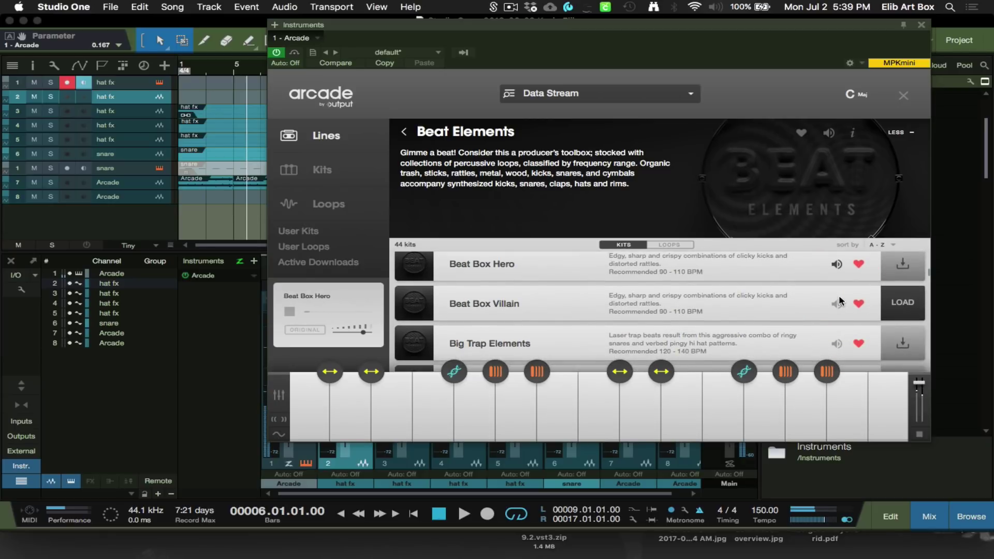
pyautogui.click(836, 304)
pyautogui.scroll(-1, 838, 302)
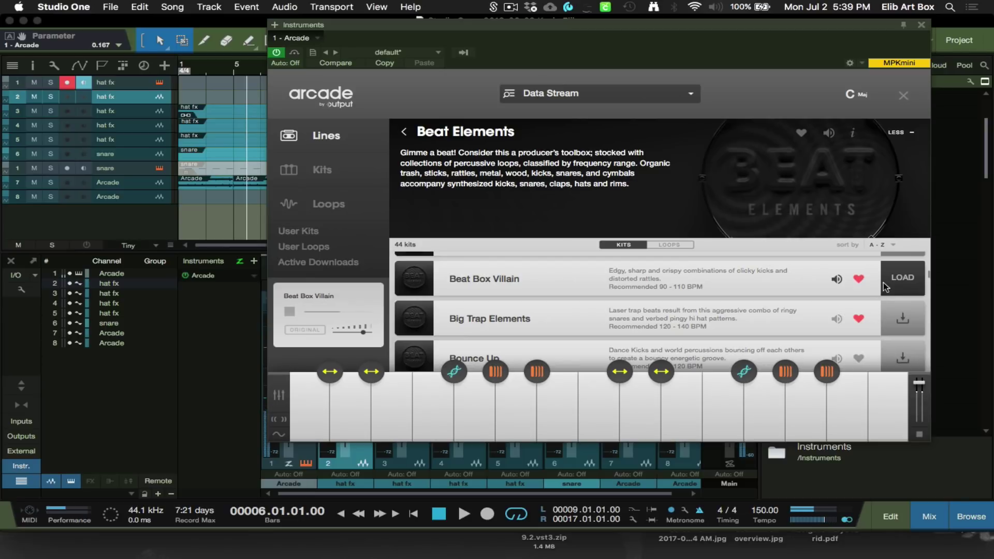
# Preview the Capsules and Hieroglyphics kits further down the Beat Elements list.
pyautogui.scroll(3, 870, 306)
pyautogui.scroll(-5, 869, 301)
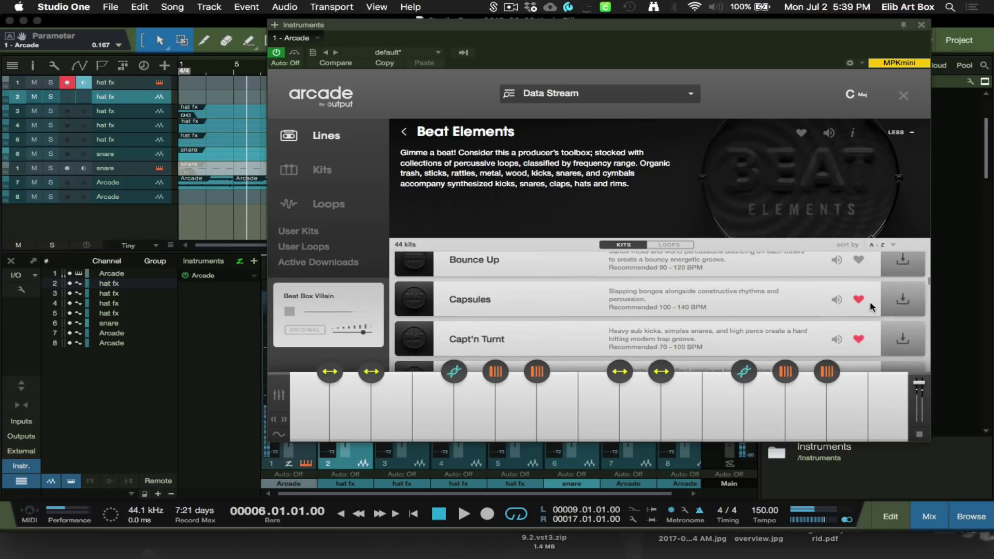
pyautogui.click(836, 294)
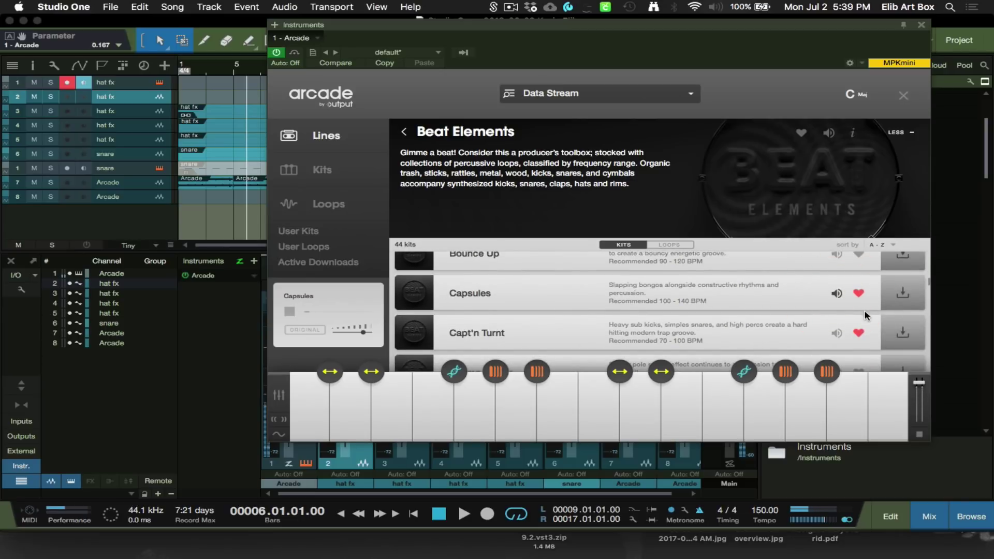
pyautogui.scroll(-15, 865, 316)
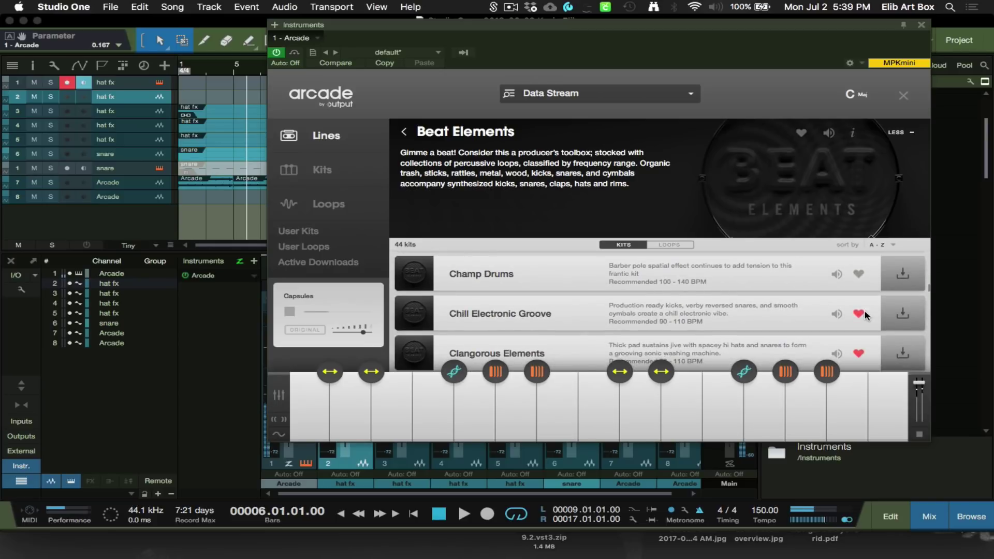
pyautogui.scroll(-3, 864, 315)
pyautogui.scroll(8, 865, 316)
pyautogui.scroll(-3, 865, 316)
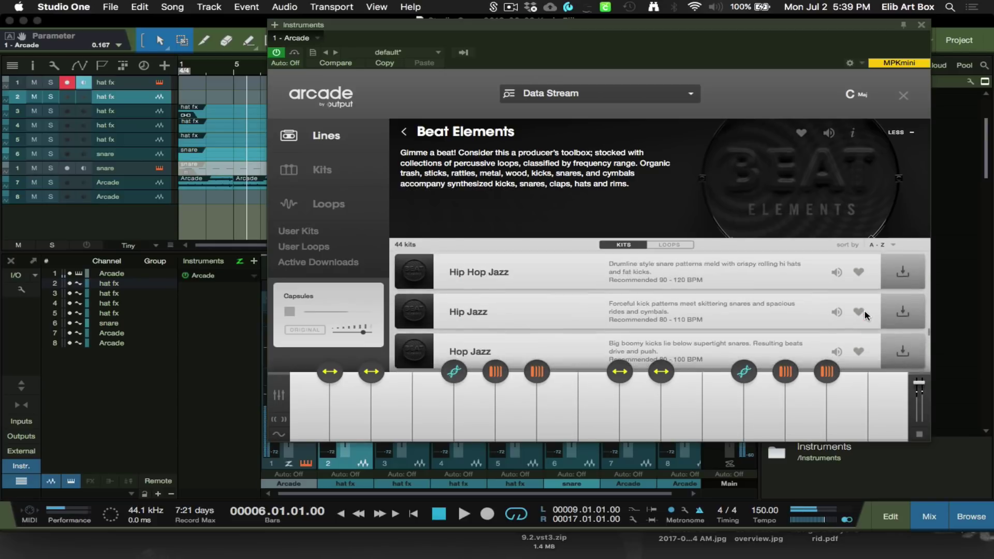
pyautogui.click(837, 309)
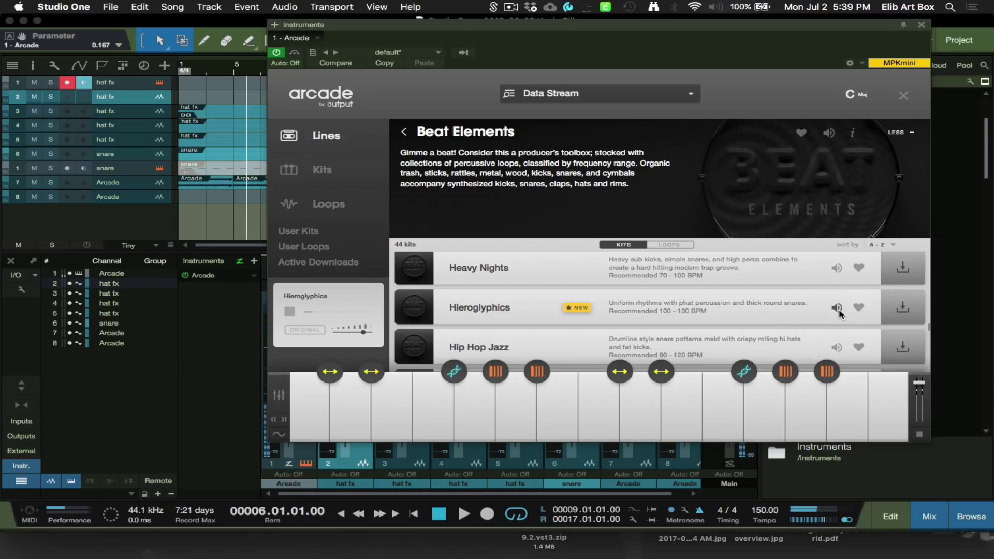
# Preview the Robo Elements and Soul Sticks kits near the end of the Beat Elements list.
pyautogui.scroll(-10, 840, 295)
pyautogui.scroll(-2, 840, 294)
pyautogui.click(836, 293)
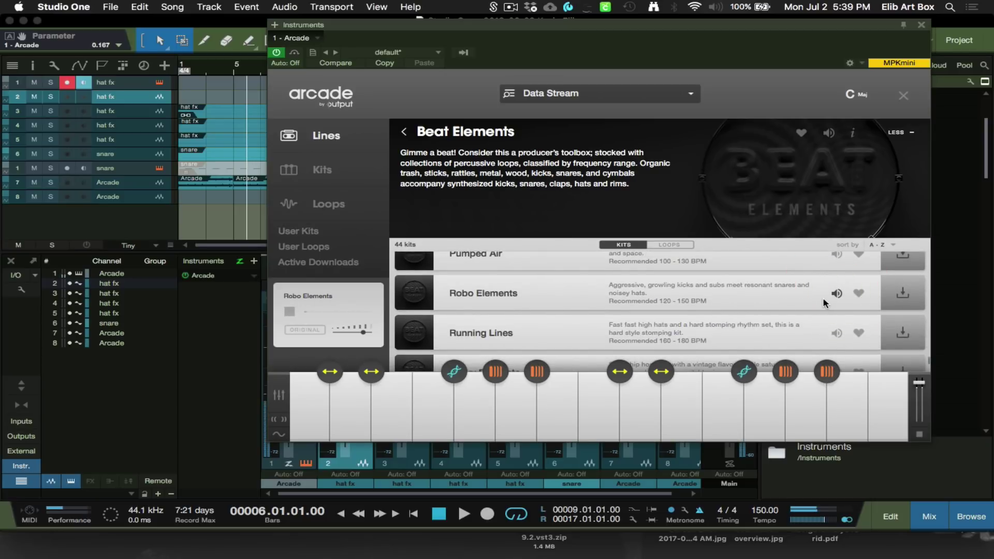
pyautogui.scroll(-3, 823, 303)
pyautogui.click(836, 314)
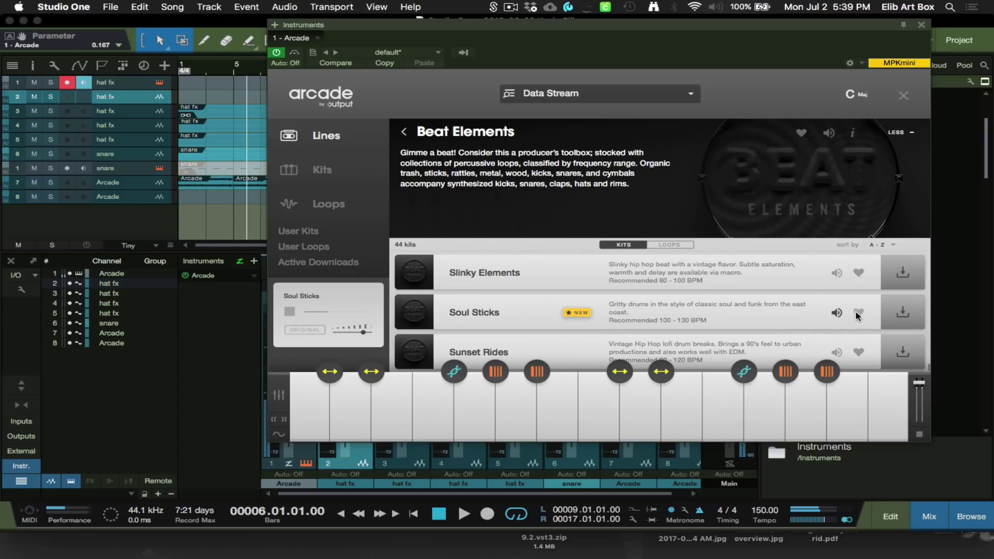
# Preview the Sunset Rides and Capt'n Turnt kits in Beat Elements.
pyautogui.click(839, 352)
pyautogui.scroll(5, 841, 354)
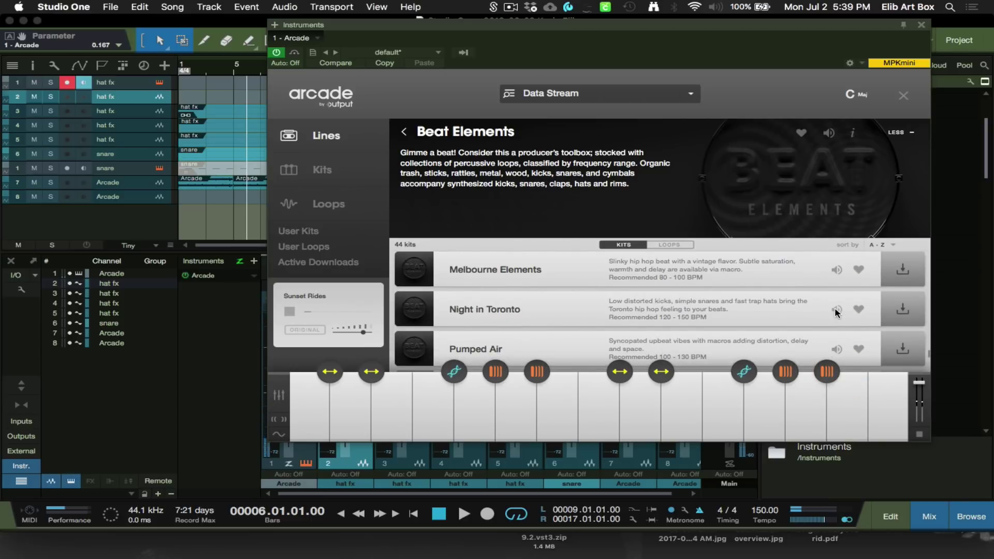
pyautogui.scroll(-5, 834, 311)
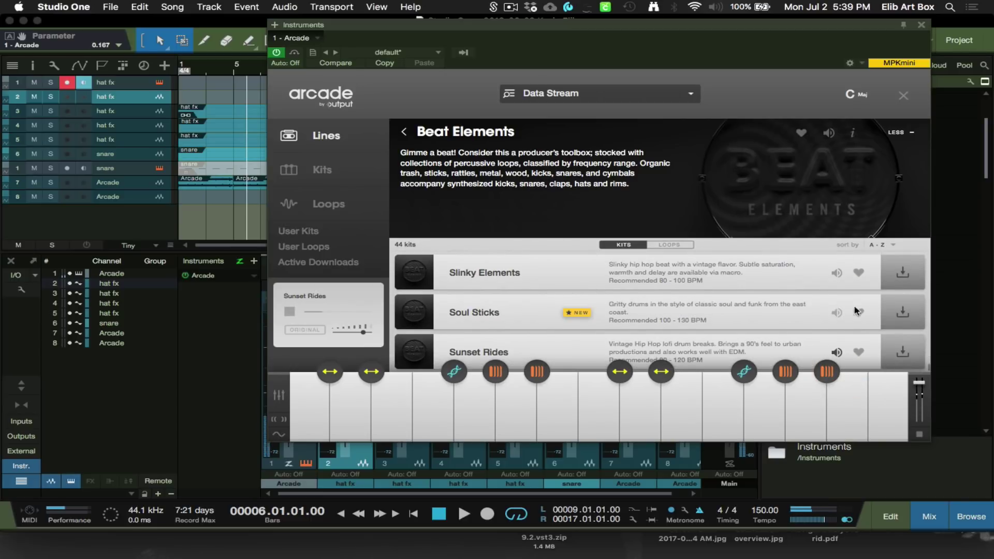
pyautogui.scroll(5, 873, 304)
pyautogui.scroll(3, 875, 304)
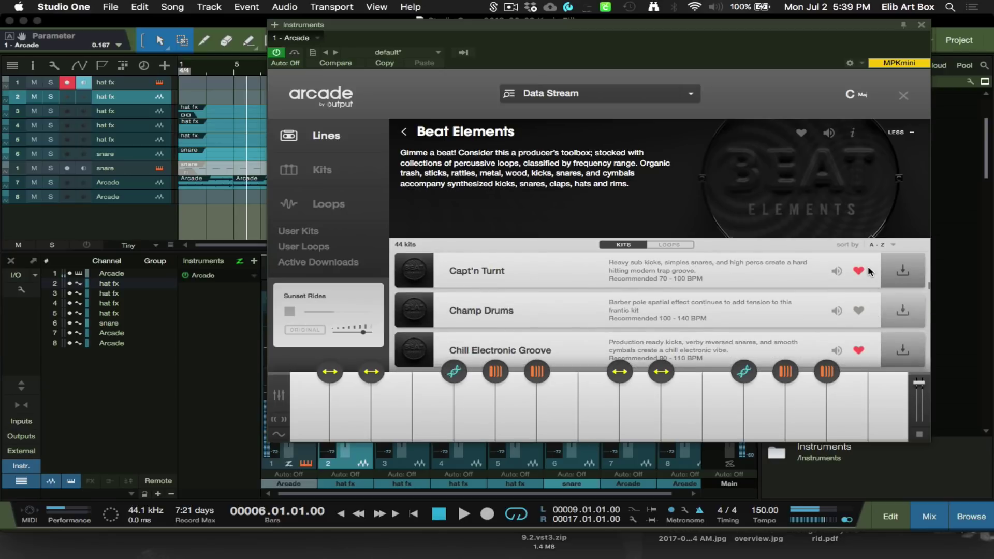
pyautogui.click(836, 271)
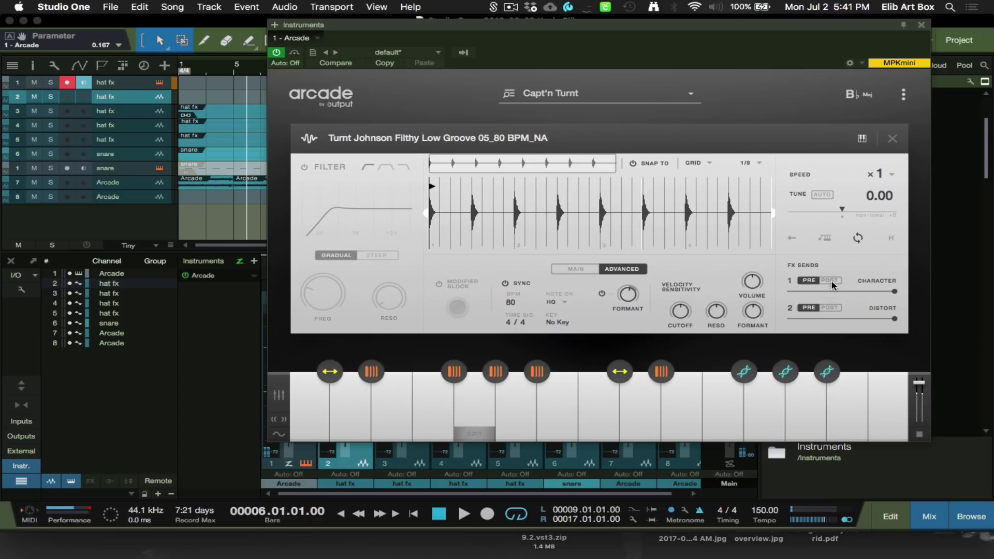
# Turn off looping for the Turnt Johnson Filthy Low Groove 05 sample and pull its end marker back to the first hit.
pyautogui.click(858, 238)
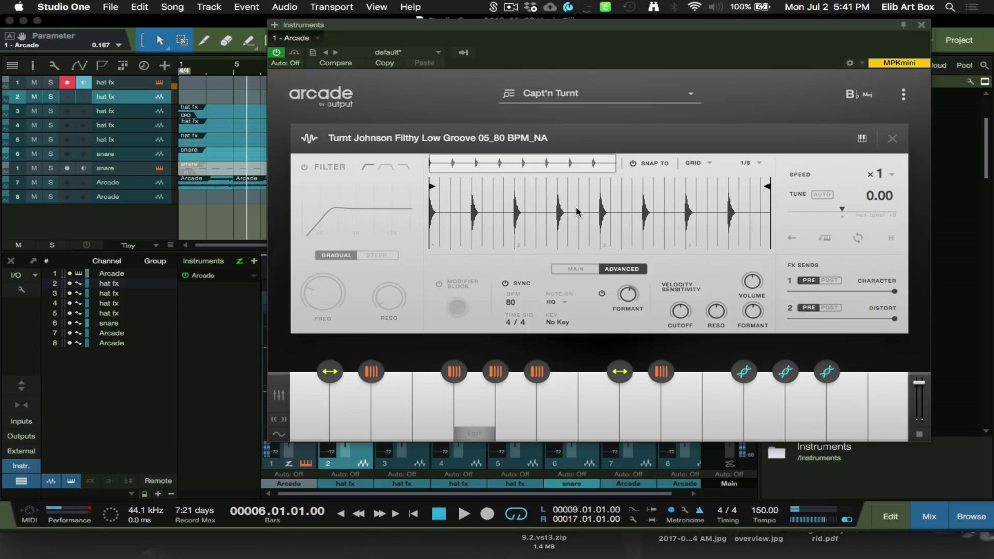
pyautogui.moveTo(767, 190); pyautogui.dragTo(438, 201)
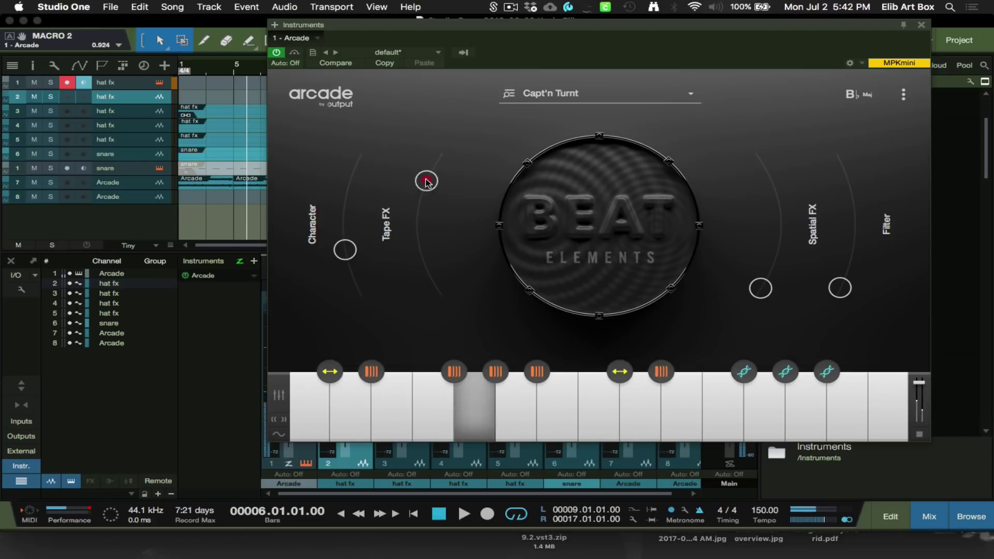
# Raise Capt'n Turnt's Tape FX macro to maximum, lower Character to minimum, and set Spatial FX about halfway and Filter to about 0.52.
pyautogui.moveTo(426, 182); pyautogui.dragTo(444, 160)
pyautogui.moveTo(348, 250); pyautogui.dragTo(364, 319)
pyautogui.moveTo(761, 286); pyautogui.dragTo(780, 226)
pyautogui.moveTo(839, 288); pyautogui.dragTo(825, 222)
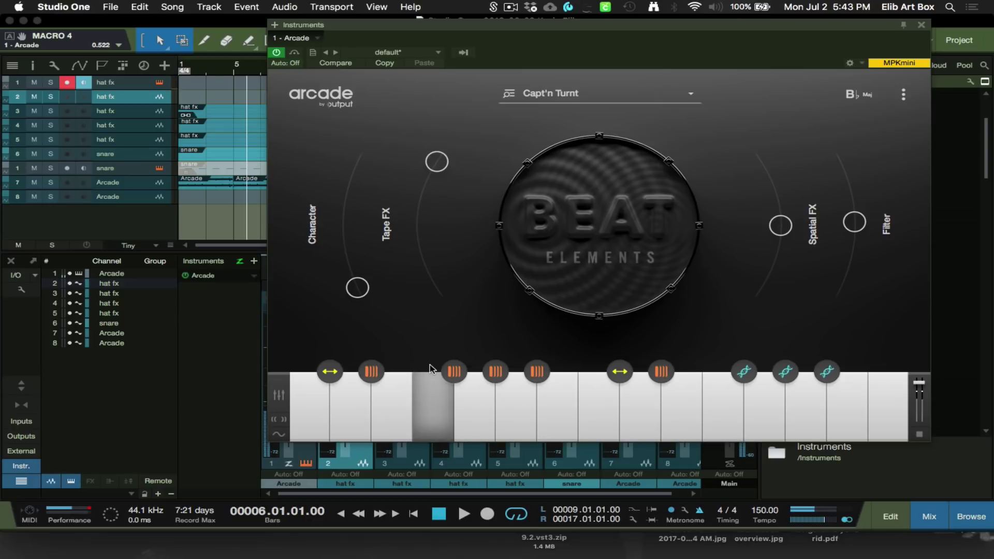
pyautogui.moveTo(470, 418)
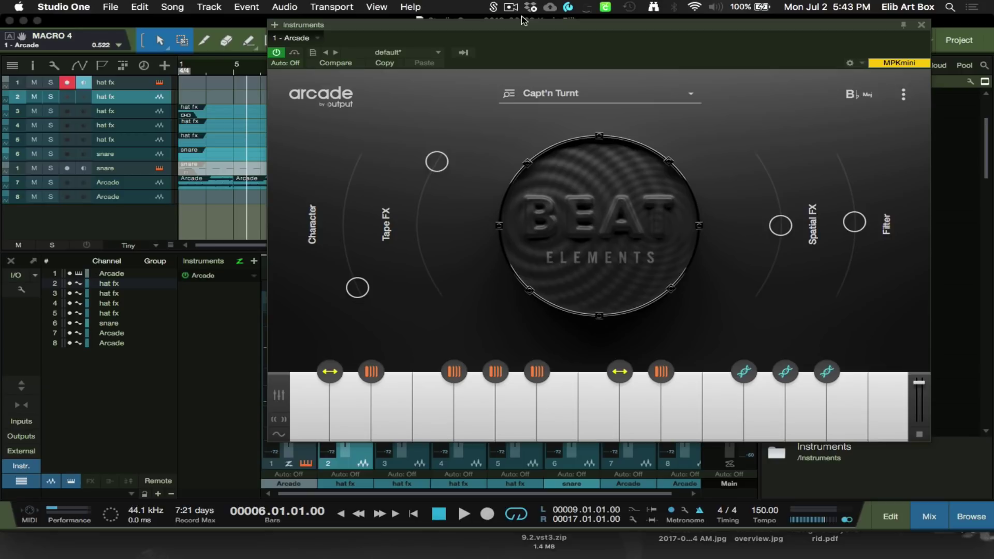
# Reopen the kit browser at the Beat Elements kit list.
pyautogui.click(359, 95)
pyautogui.click(627, 94)
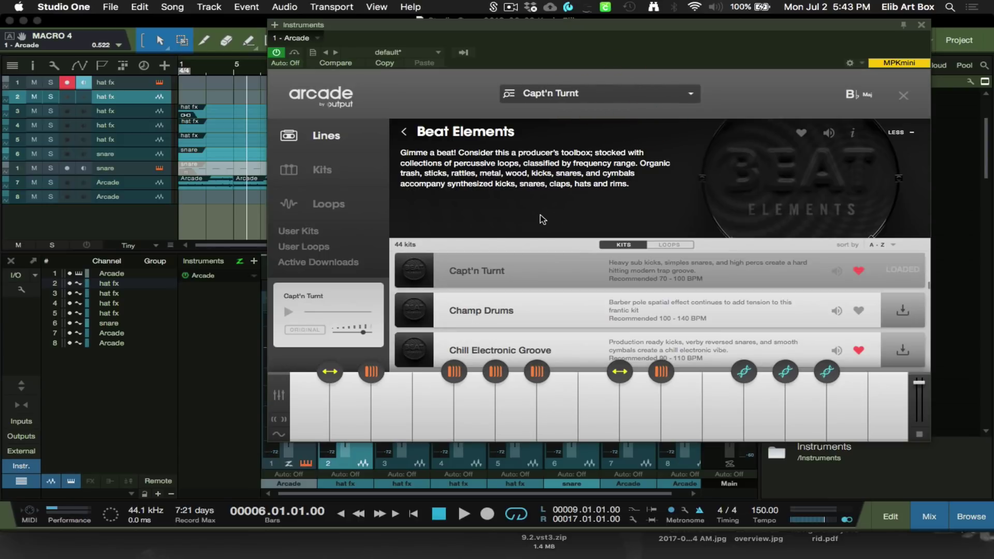